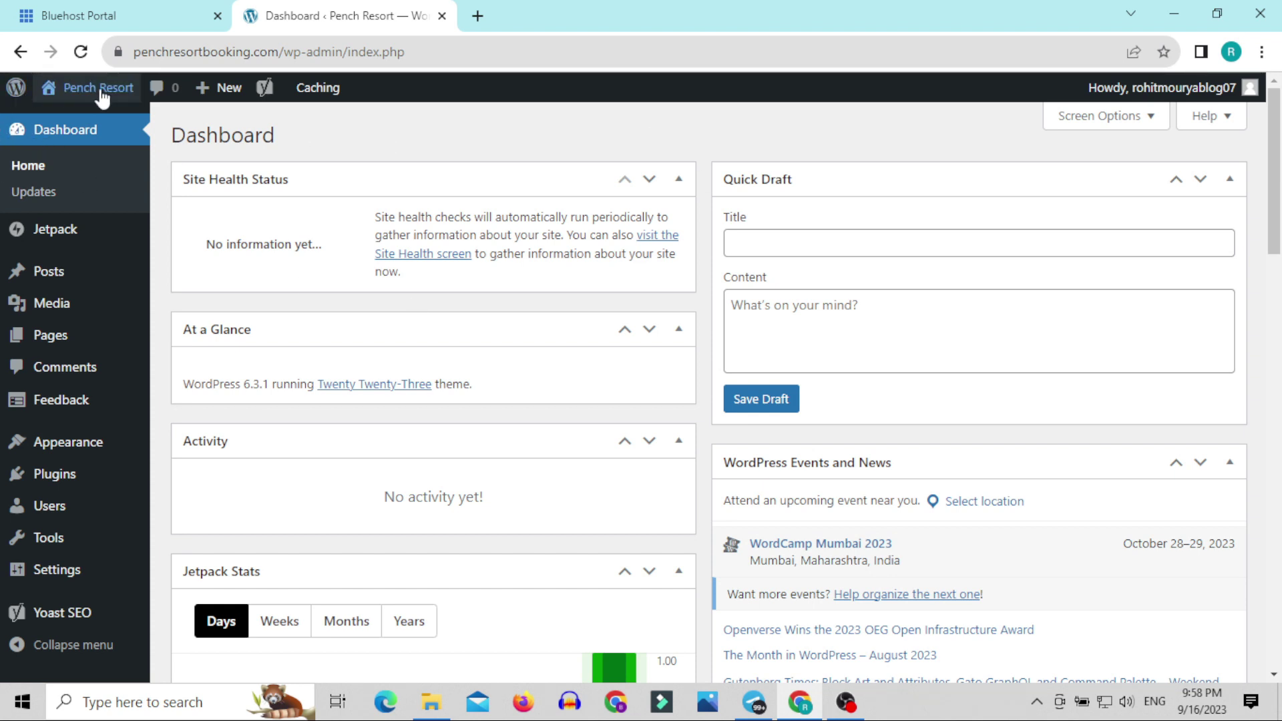
Open the Pench Resort live site in a new tab and look through its home page
{"action": "mouse_move", "coordinate": [101, 96]}
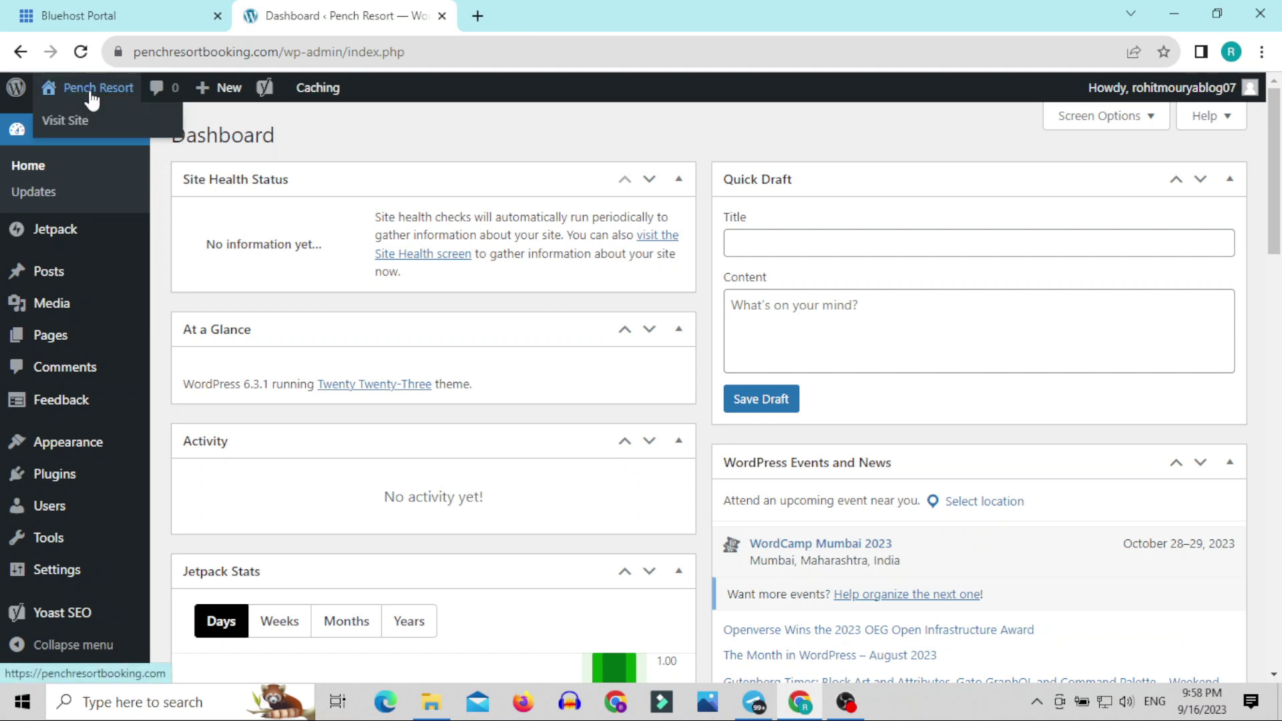
{"action": "right_click", "coordinate": [70, 130]}
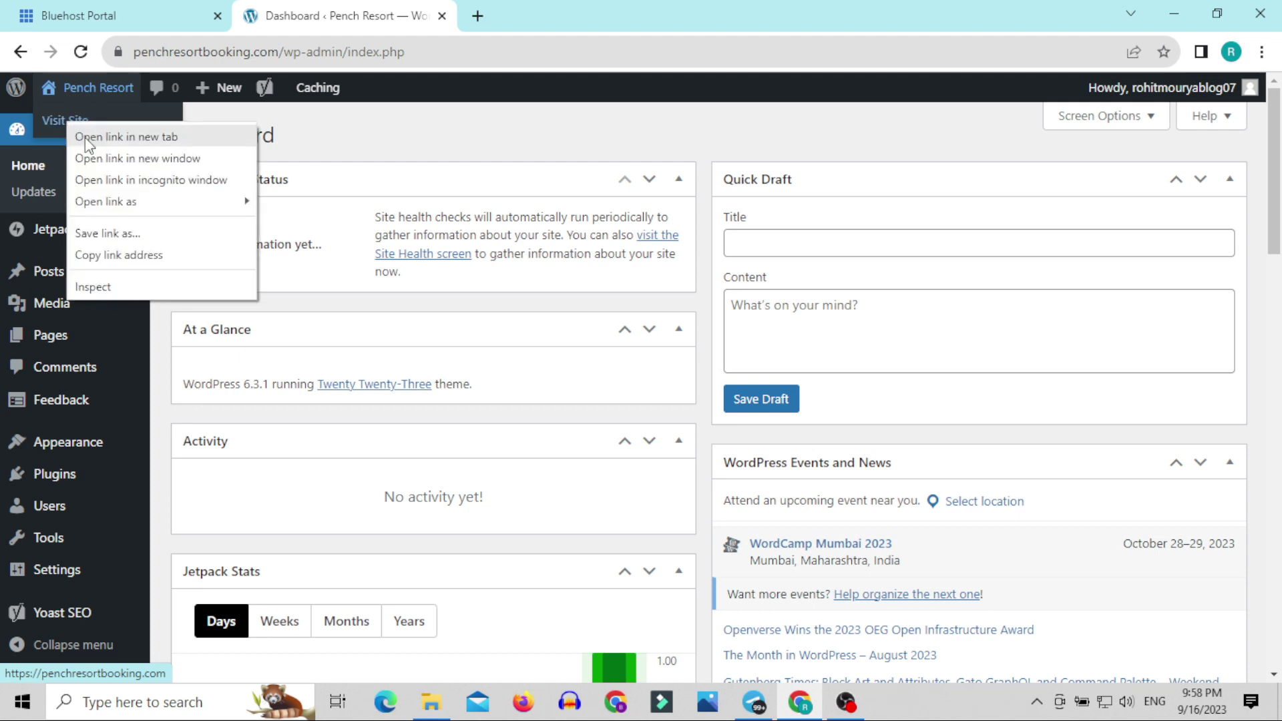
{"action": "left_click", "coordinate": [85, 137]}
{"action": "left_click", "coordinate": [476, 11]}
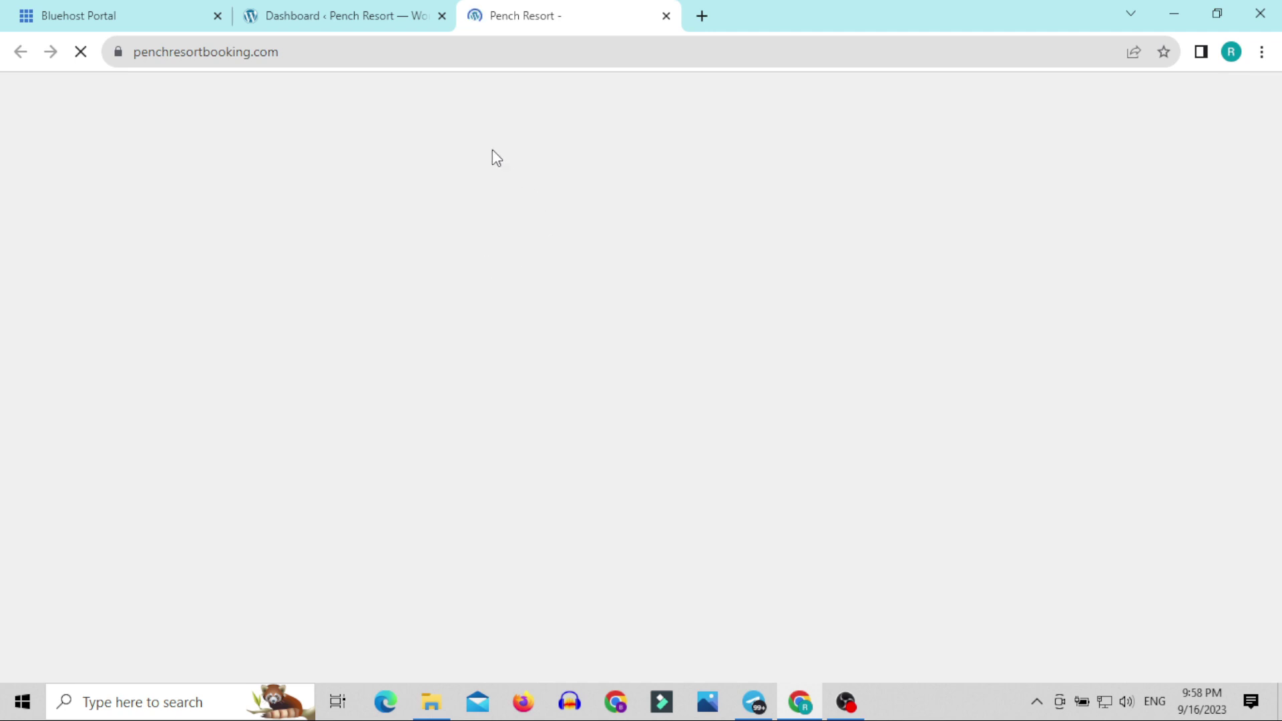
{"action": "scroll", "coordinate": [524, 412], "scroll_direction": "down", "scroll_amount": 3}
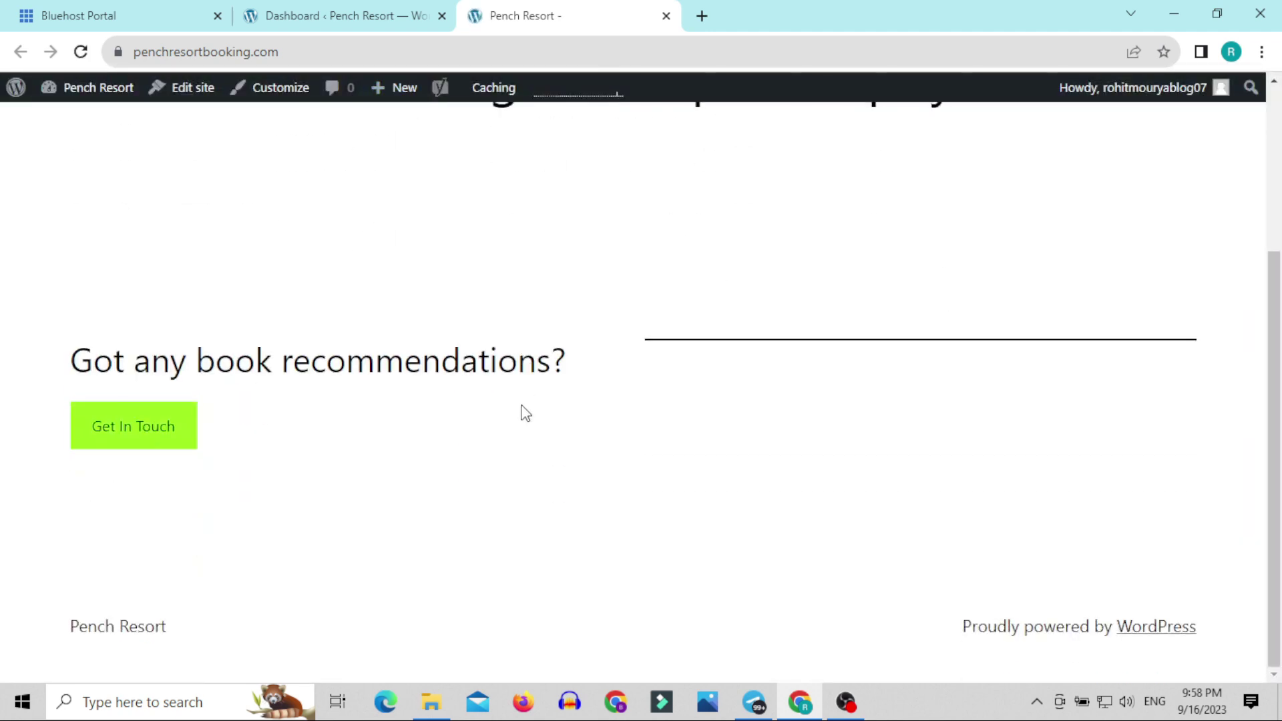
{"action": "scroll", "coordinate": [522, 406], "scroll_direction": "up", "scroll_amount": 3}
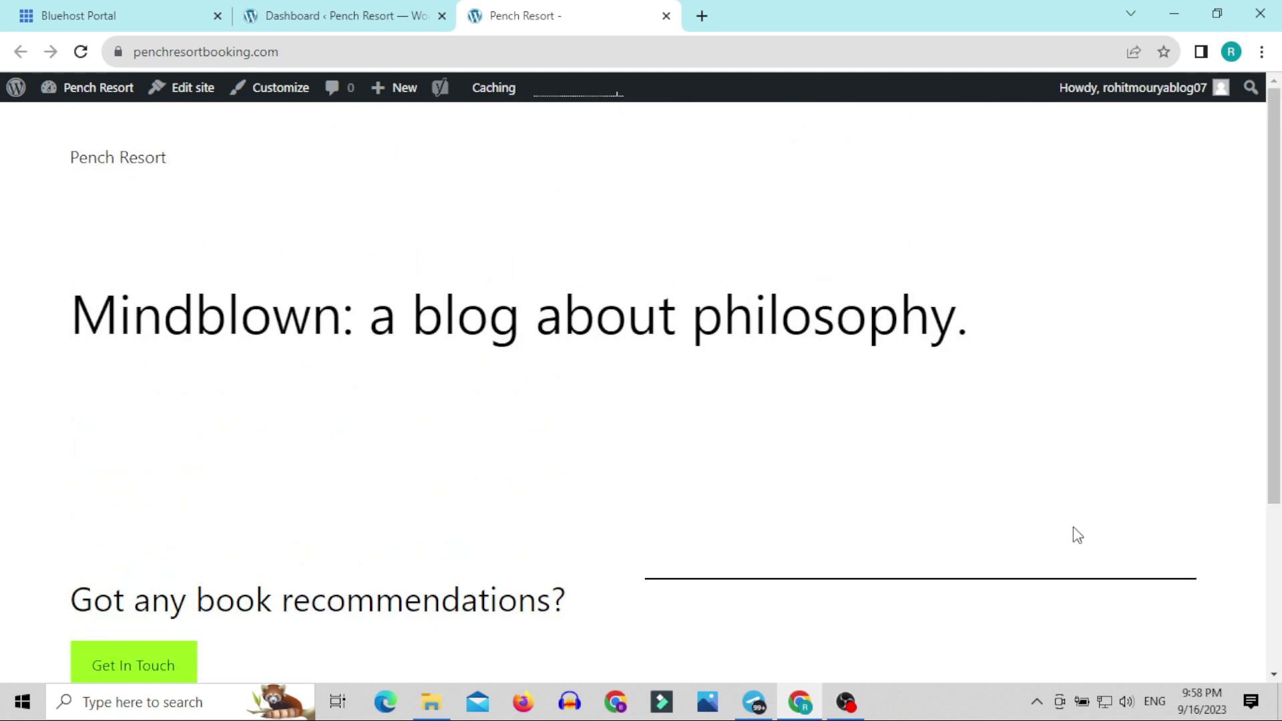
{"action": "scroll", "coordinate": [1077, 535], "scroll_direction": "down", "scroll_amount": 3}
{"action": "scroll", "coordinate": [1073, 529], "scroll_direction": "up", "scroll_amount": 3}
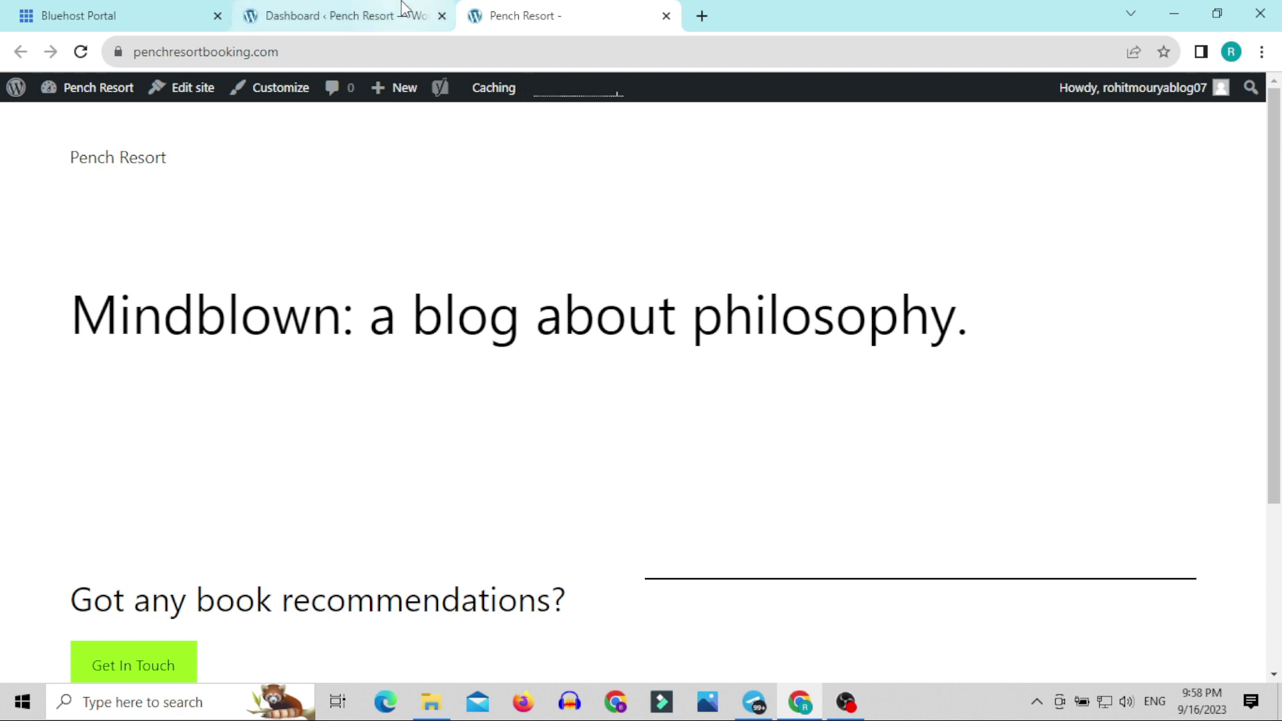
Return to the admin dashboard and review its widgets from Site Health Status down to the Yoast SEO keyphrases
{"action": "left_click", "coordinate": [384, 15]}
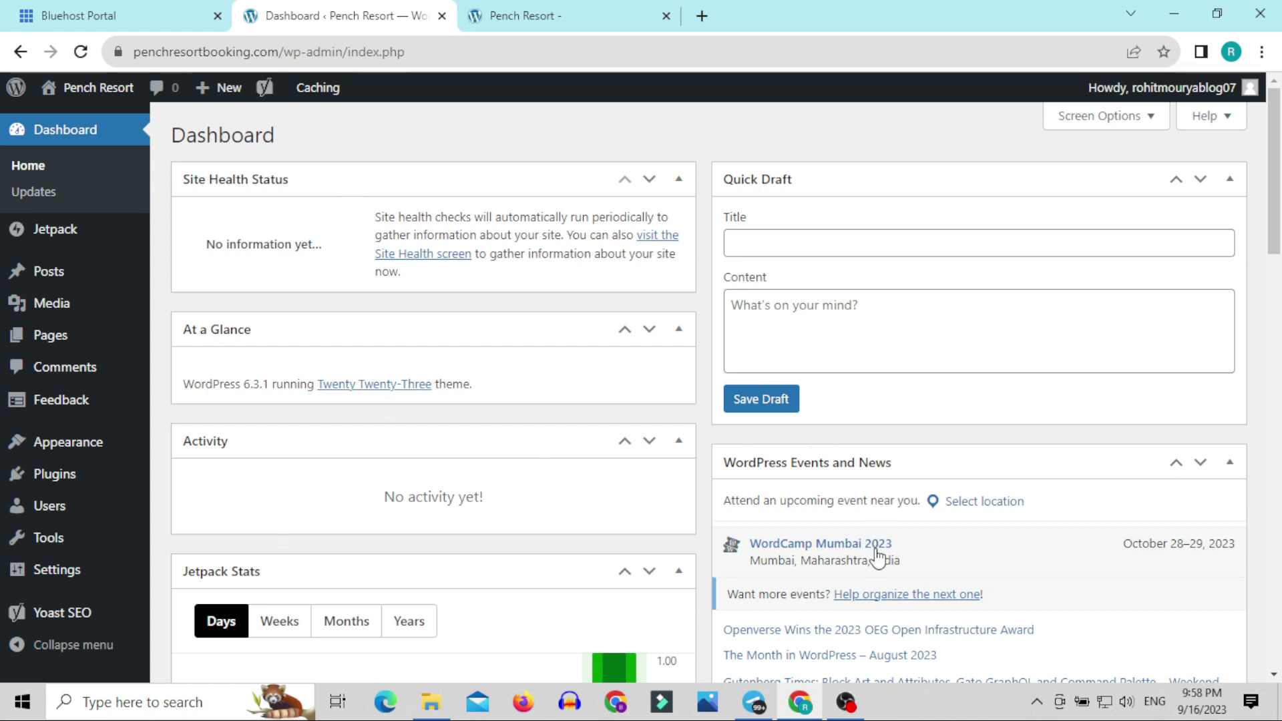
{"action": "scroll", "coordinate": [878, 557], "scroll_direction": "down", "scroll_amount": 3}
{"action": "scroll", "coordinate": [518, 583], "scroll_direction": "down", "scroll_amount": 4}
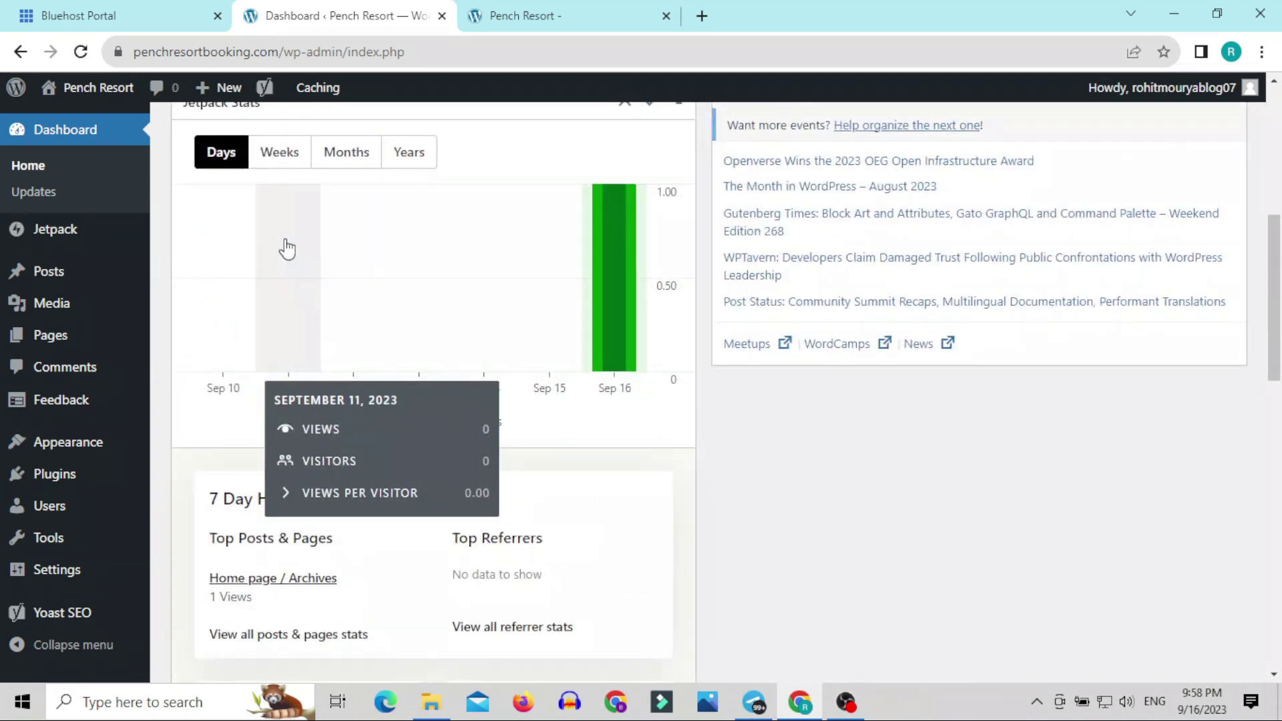
{"action": "scroll", "coordinate": [521, 578], "scroll_direction": "down", "scroll_amount": 4}
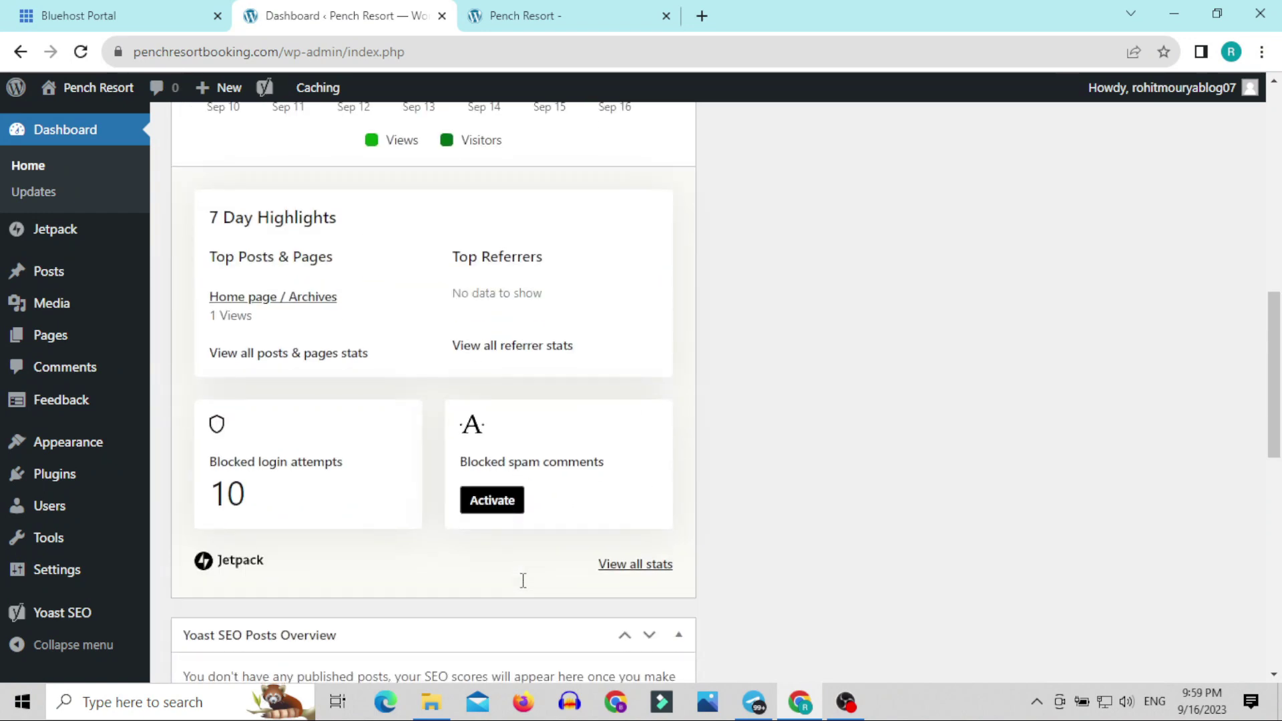
{"action": "scroll", "coordinate": [428, 509], "scroll_direction": "down", "scroll_amount": 4}
{"action": "scroll", "coordinate": [426, 504], "scroll_direction": "down", "scroll_amount": 4}
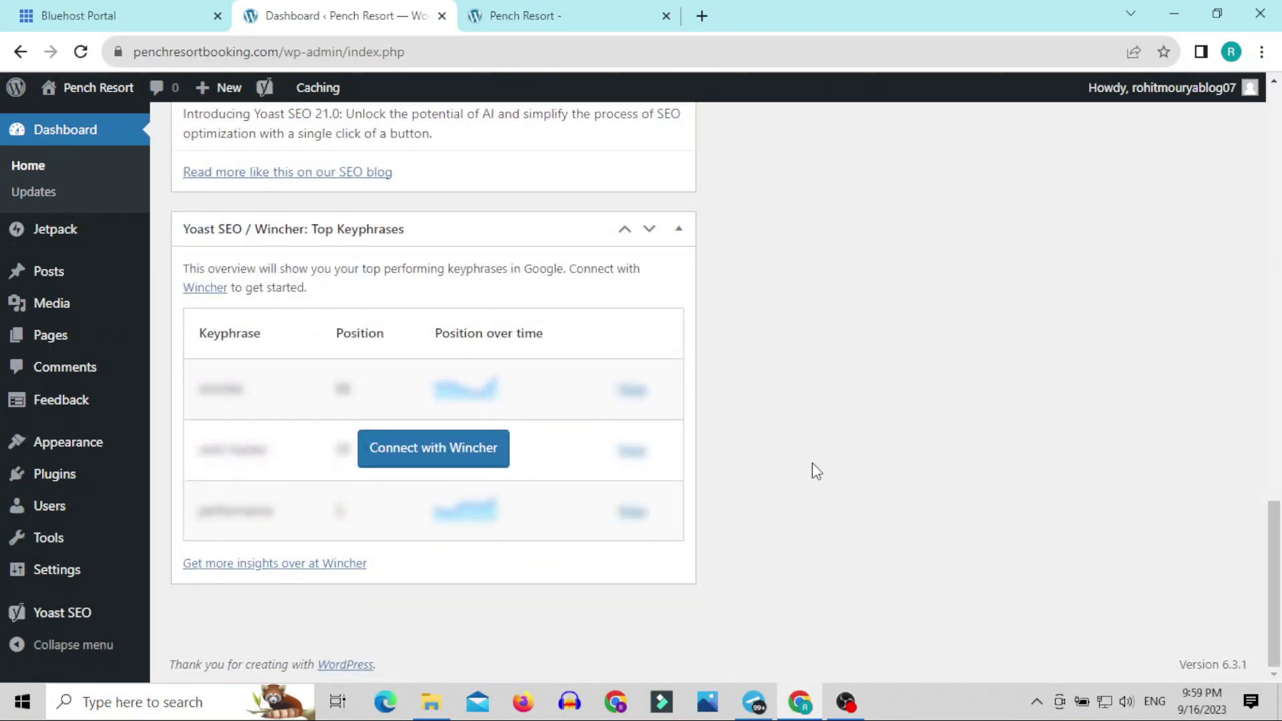
{"action": "scroll", "coordinate": [813, 464], "scroll_direction": "up", "scroll_amount": 15}
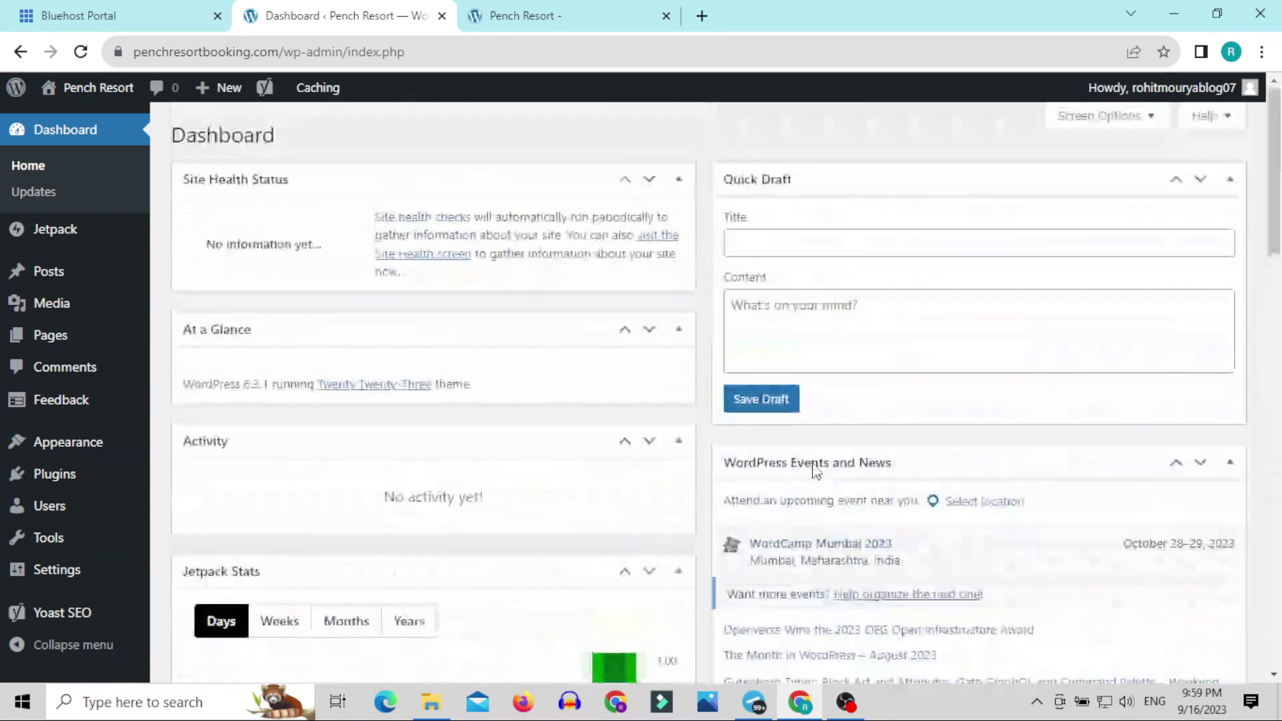
Re-install WordPress version 6.3.1 from the WordPress Updates page and look over the release's What's New page
{"action": "left_click", "coordinate": [36, 195]}
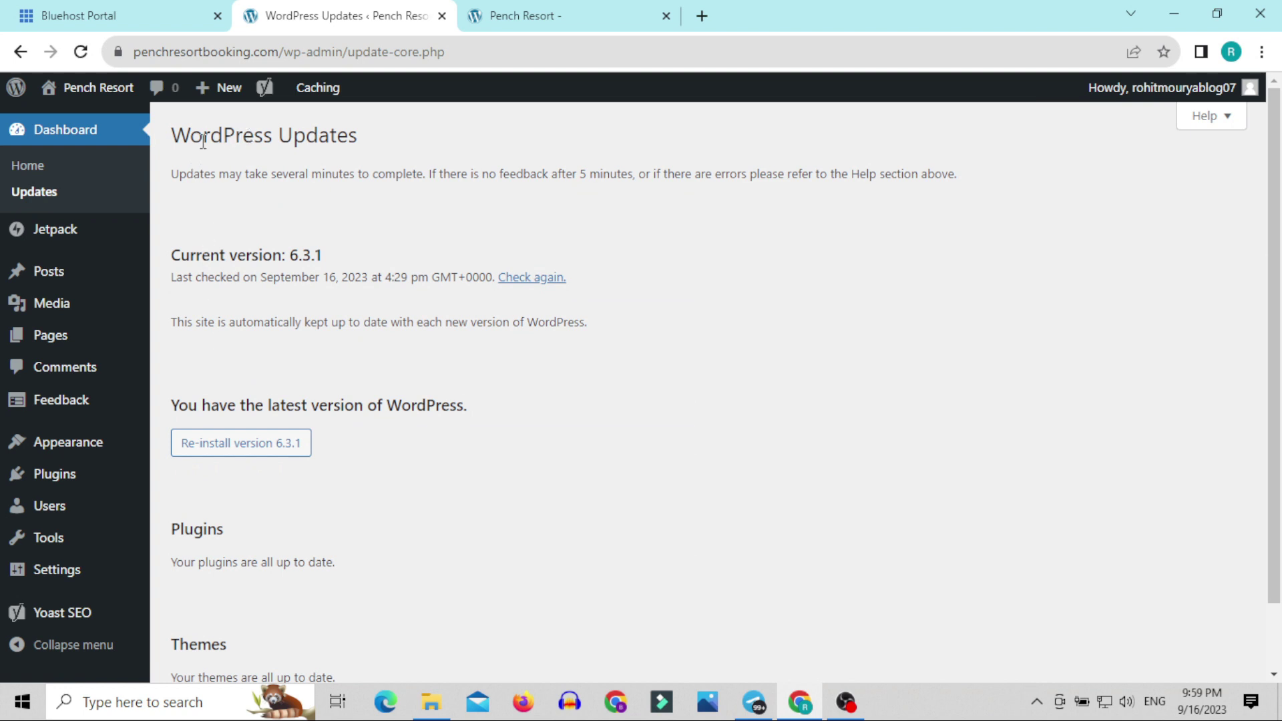
{"action": "left_click_drag", "start_coordinate": [175, 137], "coordinate": [385, 142]}
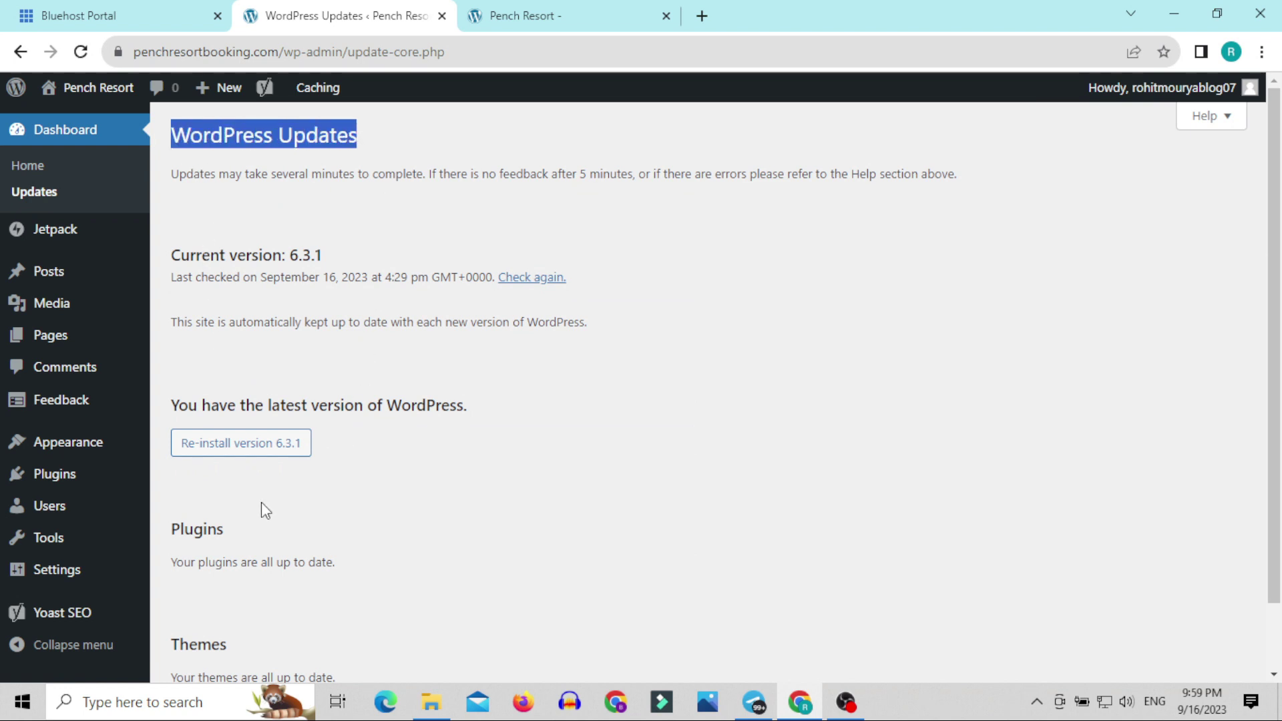
{"action": "left_click", "coordinate": [222, 446]}
{"action": "scroll", "coordinate": [221, 580], "scroll_direction": "down", "scroll_amount": 1}
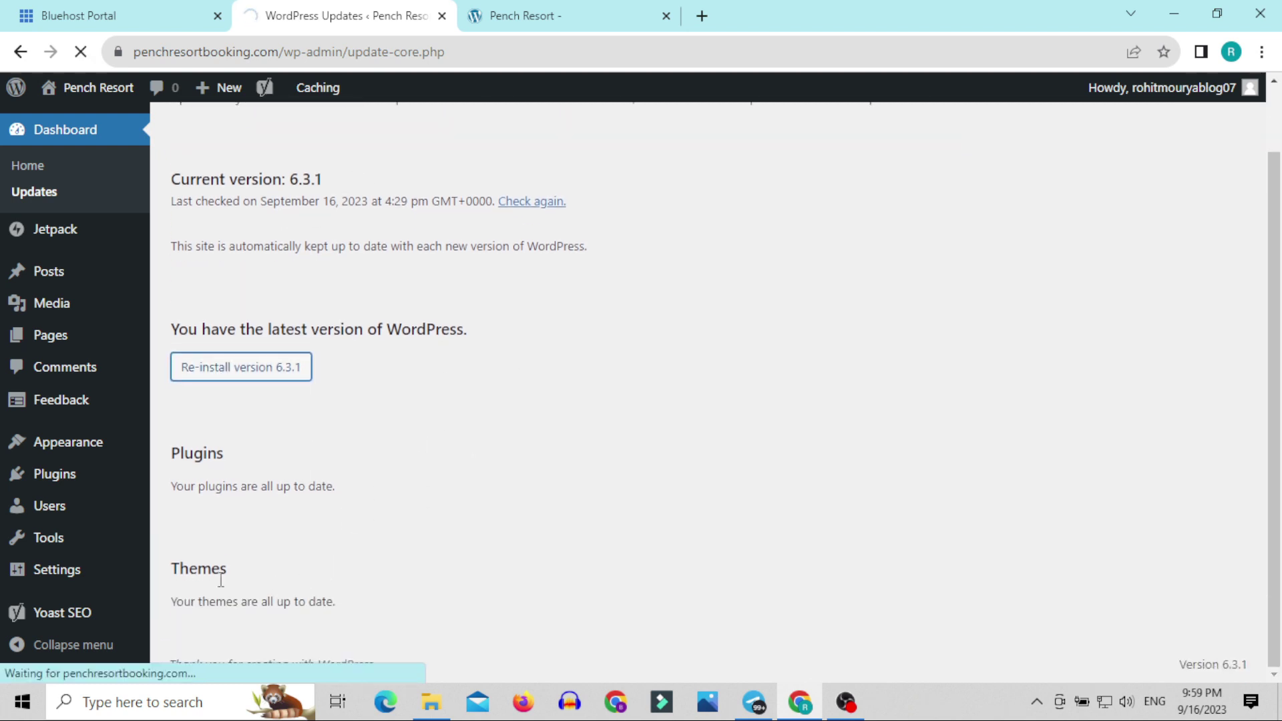
{"action": "left_click", "coordinate": [244, 374]}
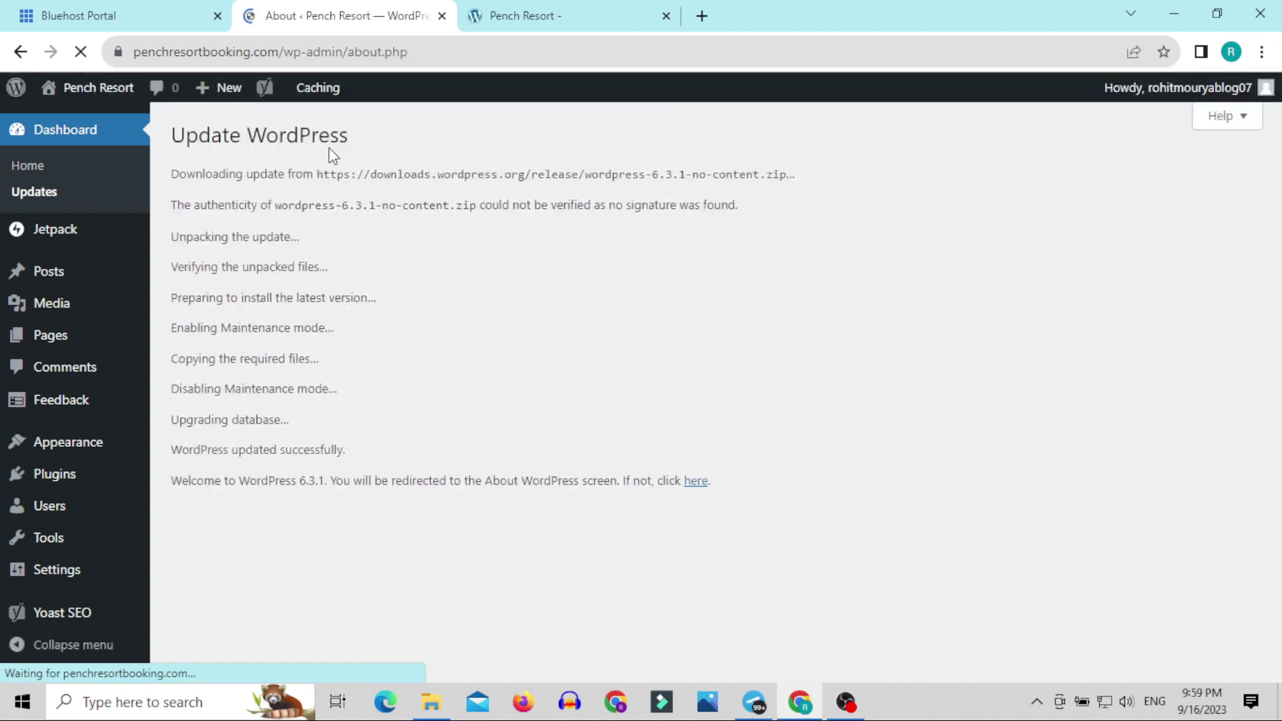
{"action": "scroll", "coordinate": [961, 461], "scroll_direction": "down", "scroll_amount": 4}
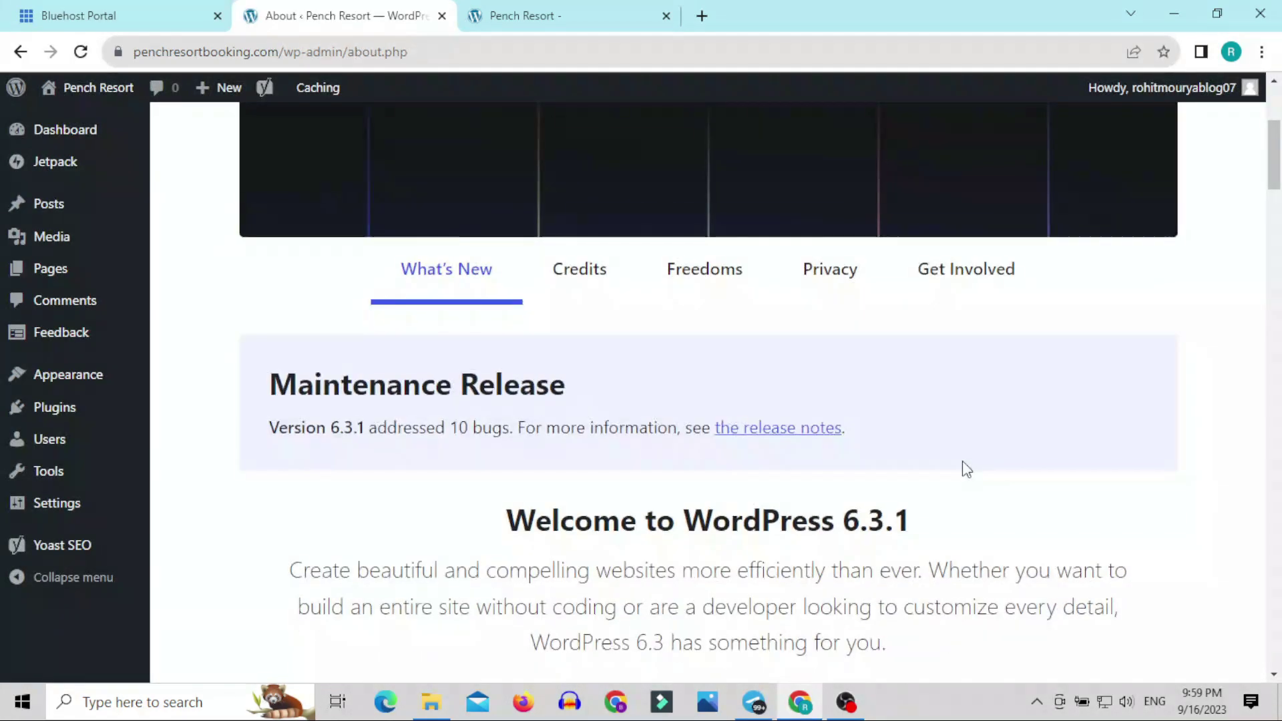
{"action": "scroll", "coordinate": [967, 469], "scroll_direction": "down", "scroll_amount": 20}
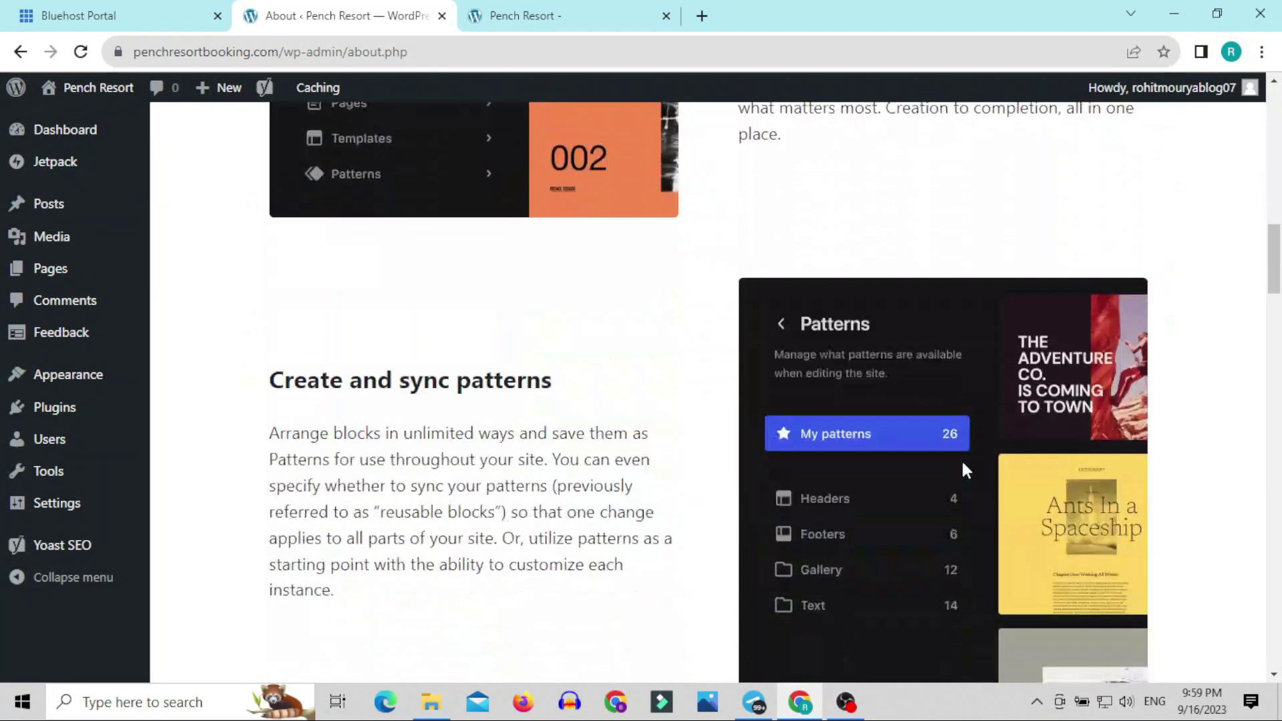
{"action": "scroll", "coordinate": [964, 466], "scroll_direction": "up", "scroll_amount": 20}
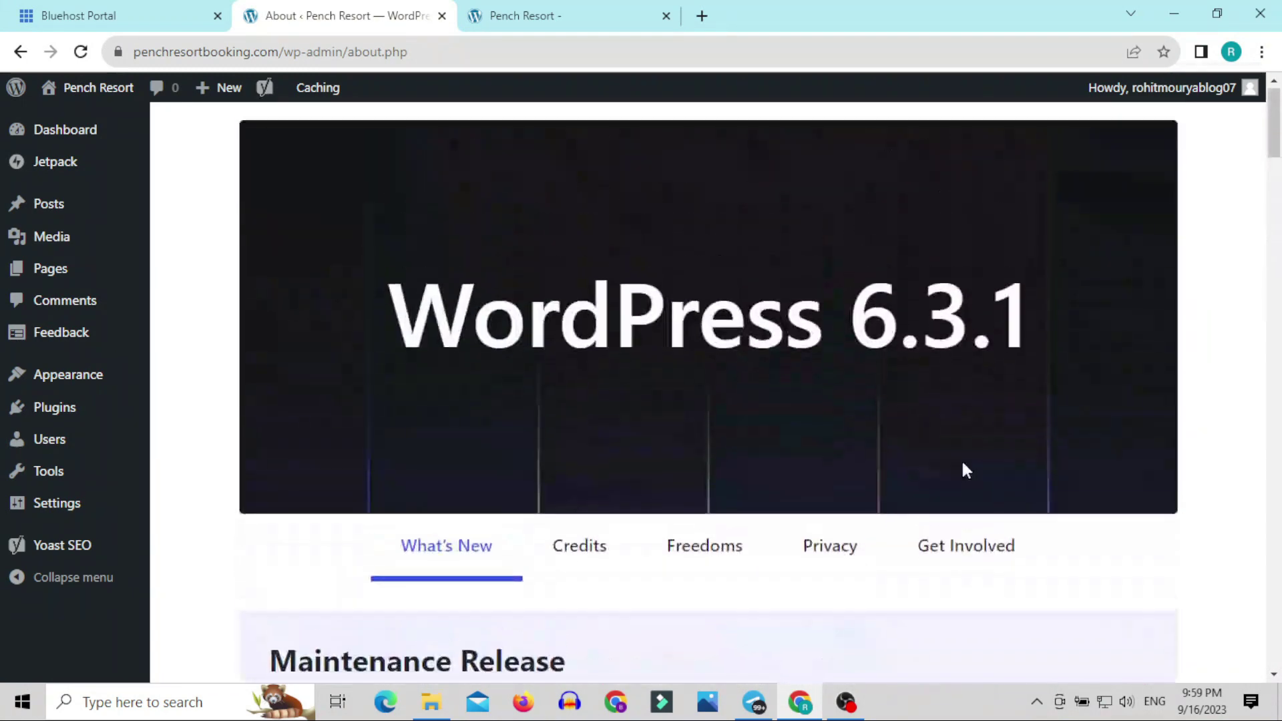
Open the list of all posts in a new tab and close the live site's tab
{"action": "mouse_move", "coordinate": [52, 130]}
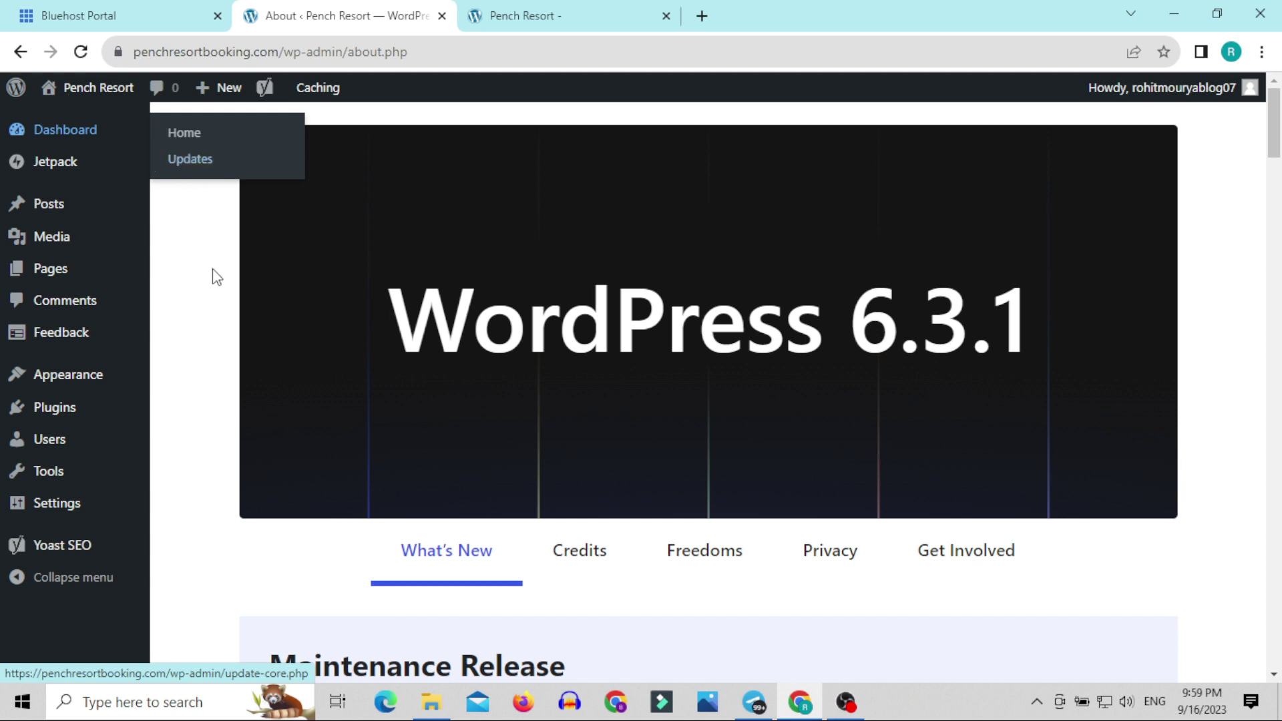
{"action": "mouse_move", "coordinate": [22, 172]}
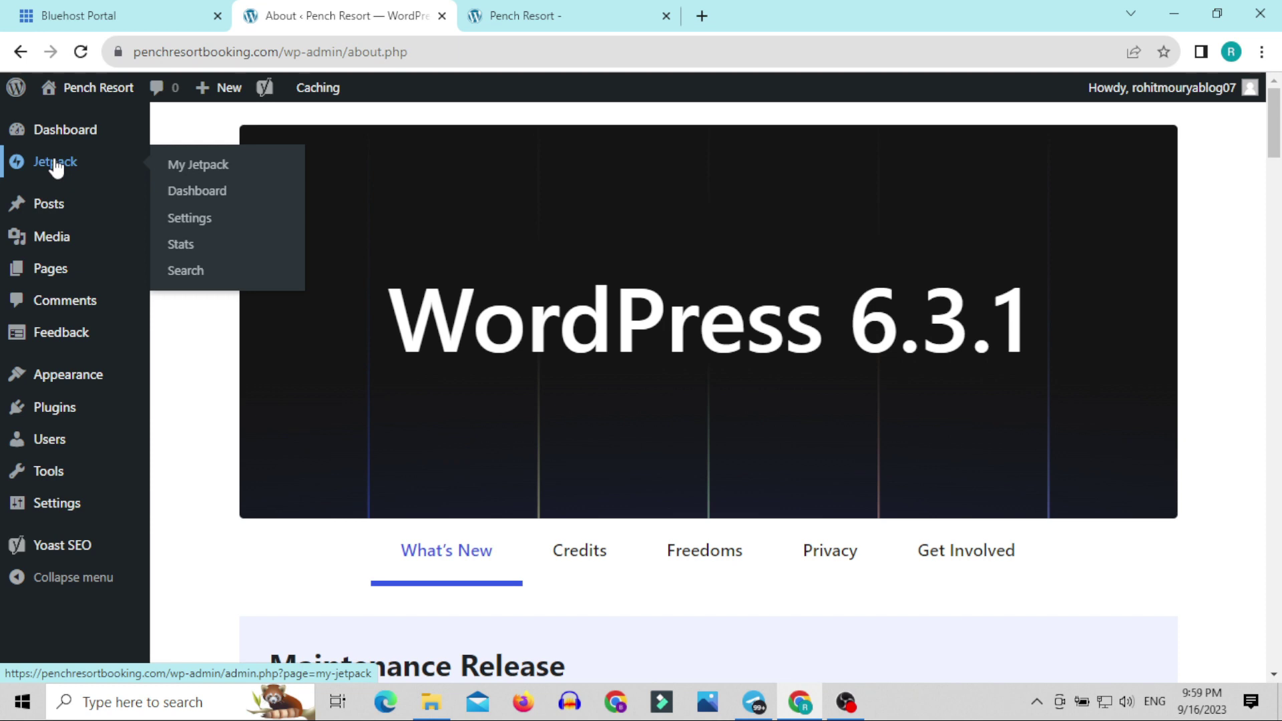
{"action": "mouse_move", "coordinate": [37, 218]}
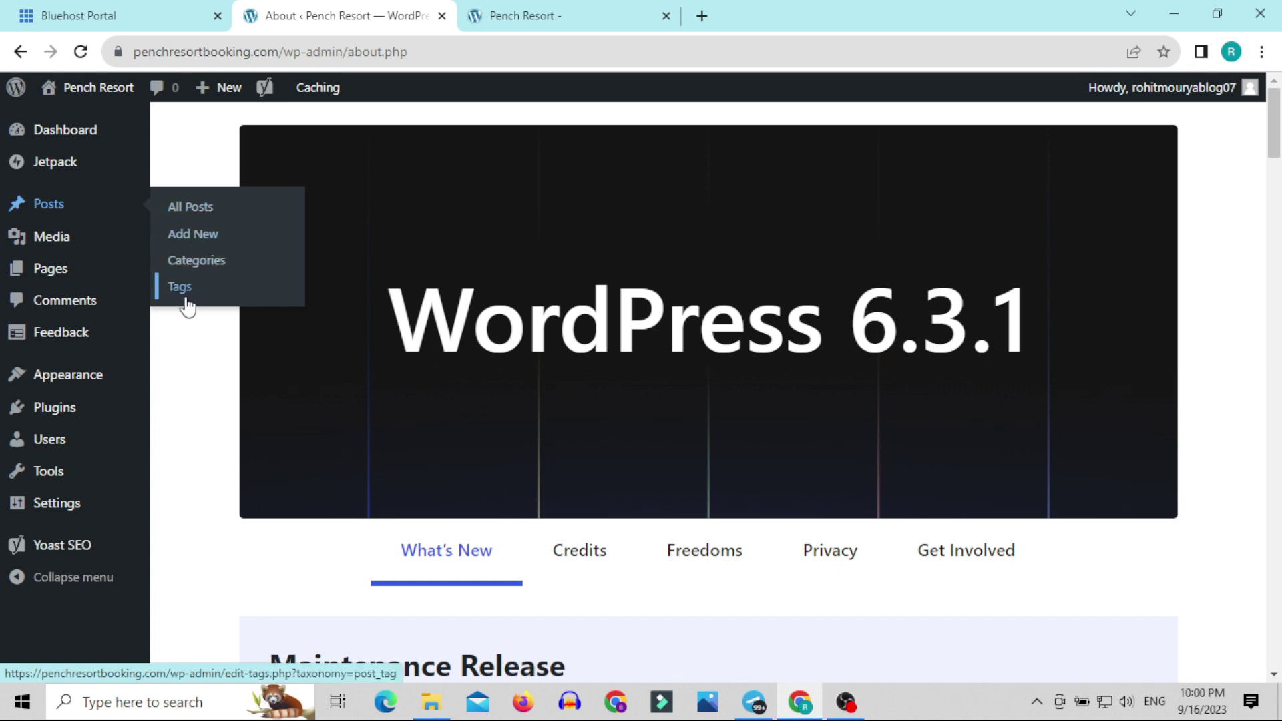
{"action": "right_click", "coordinate": [193, 207]}
{"action": "left_click", "coordinate": [223, 221]}
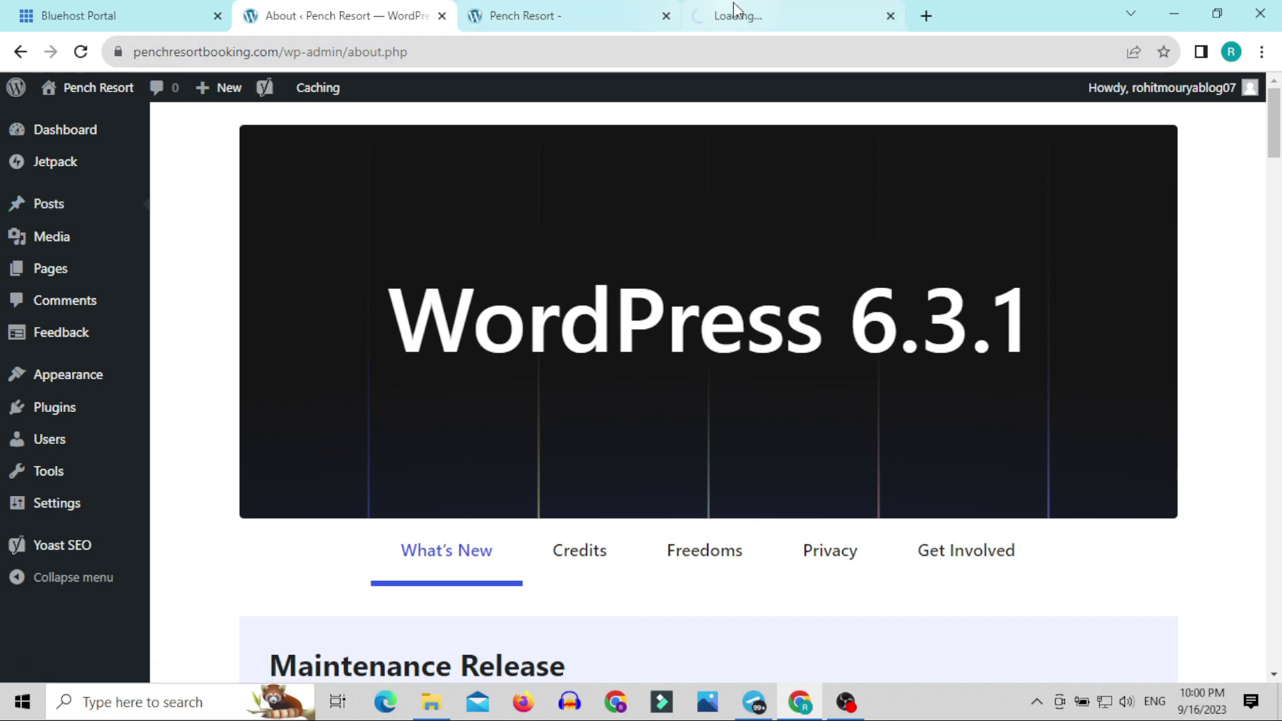
{"action": "left_click", "coordinate": [688, 16]}
{"action": "left_click", "coordinate": [666, 16]}
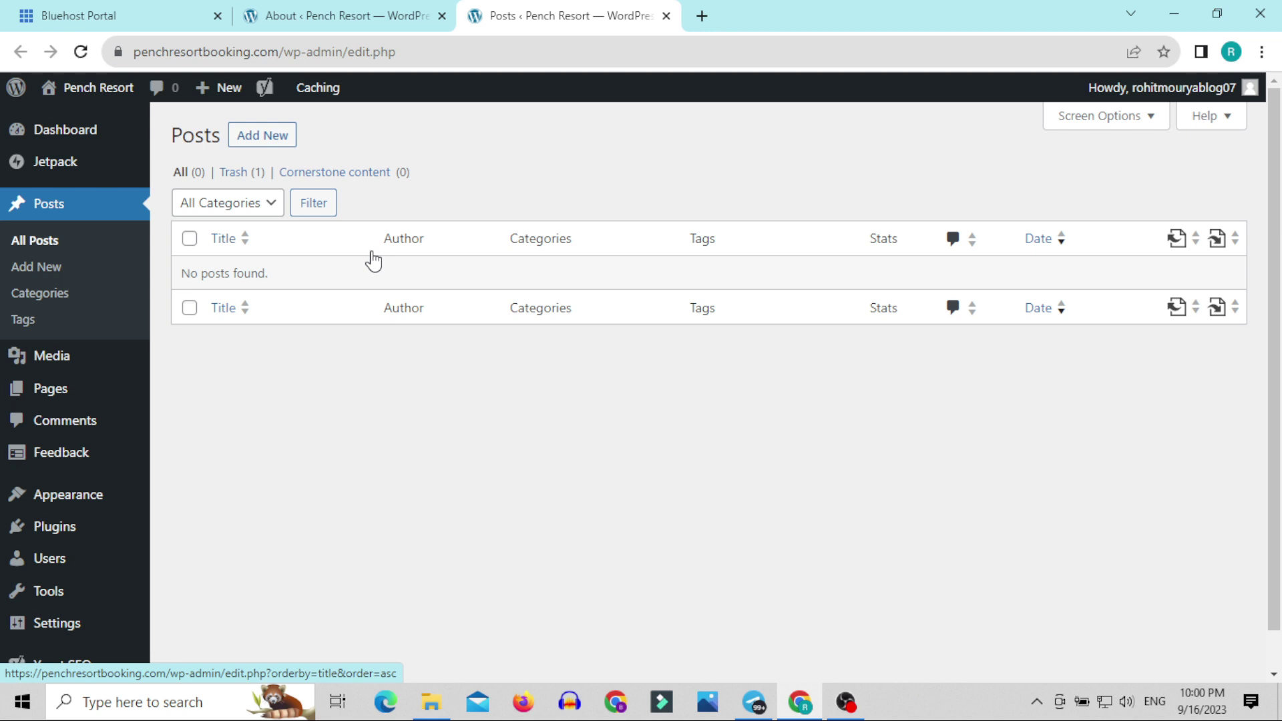
Start a new post in a separate tab and go through the block editor's welcome guide to its end
{"action": "right_click", "coordinate": [35, 264]}
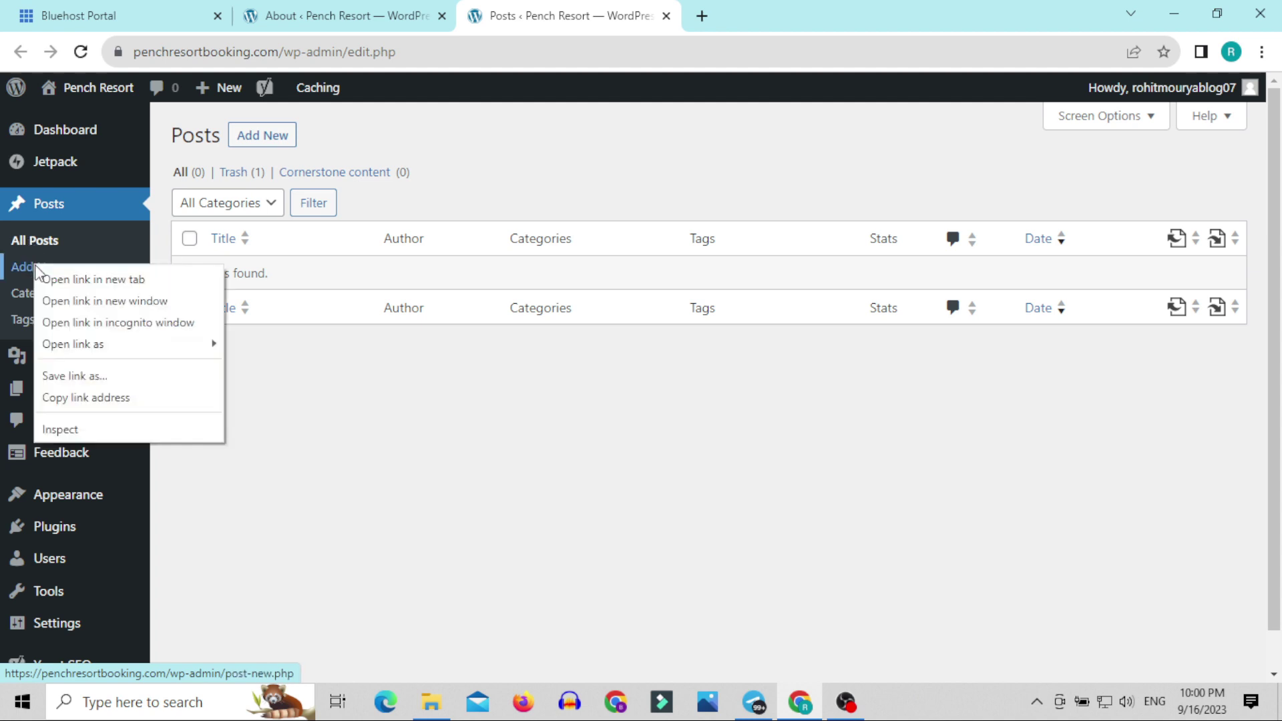
{"action": "left_click", "coordinate": [47, 271]}
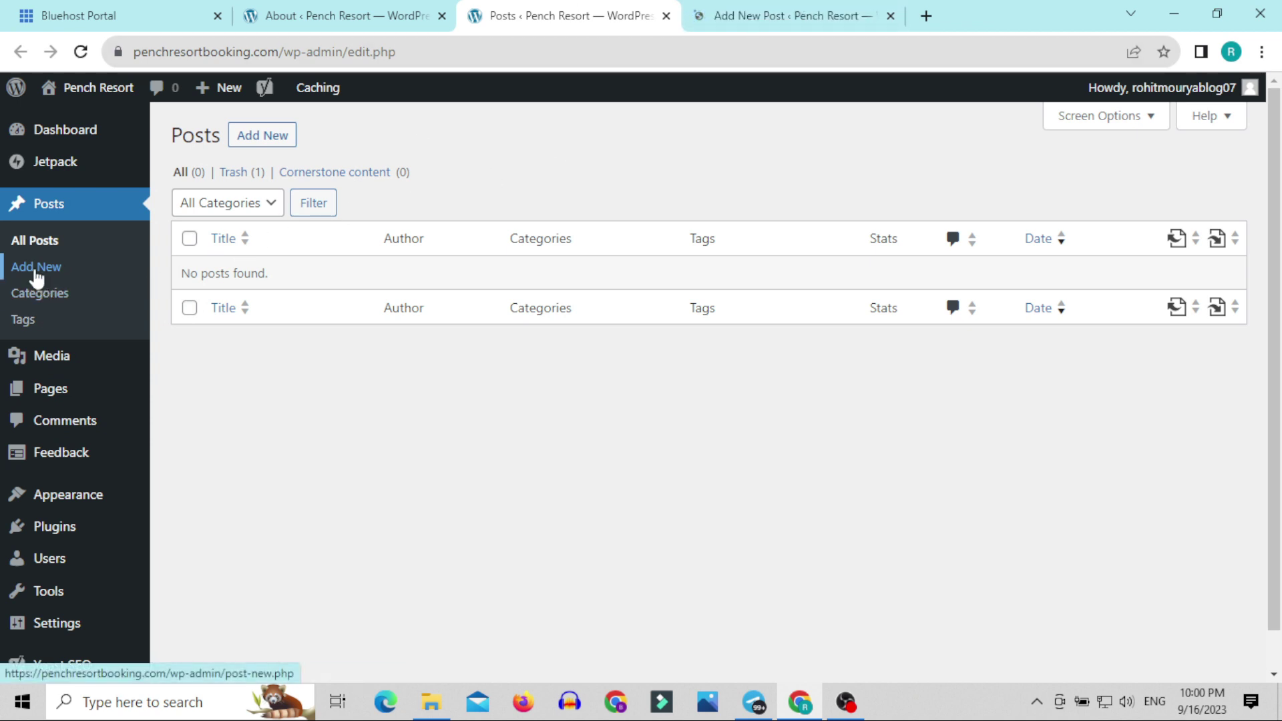
{"action": "left_click", "coordinate": [761, 6]}
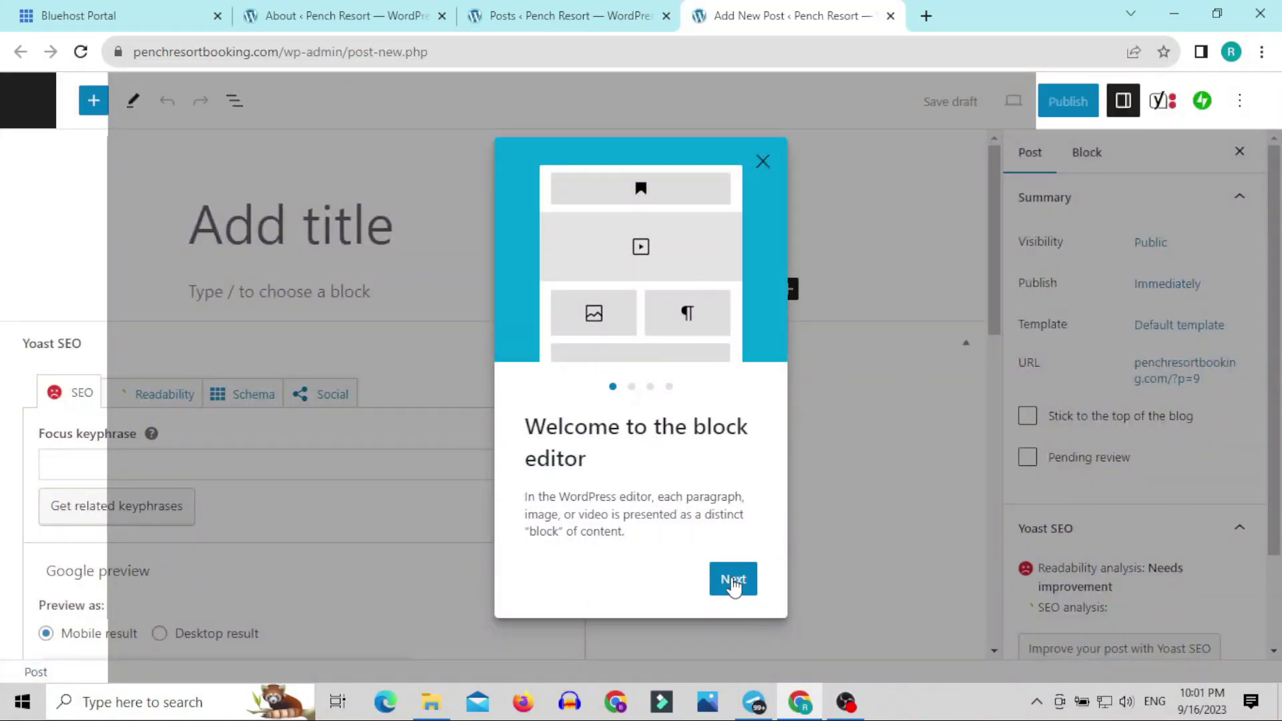
{"action": "left_click", "coordinate": [735, 580]}
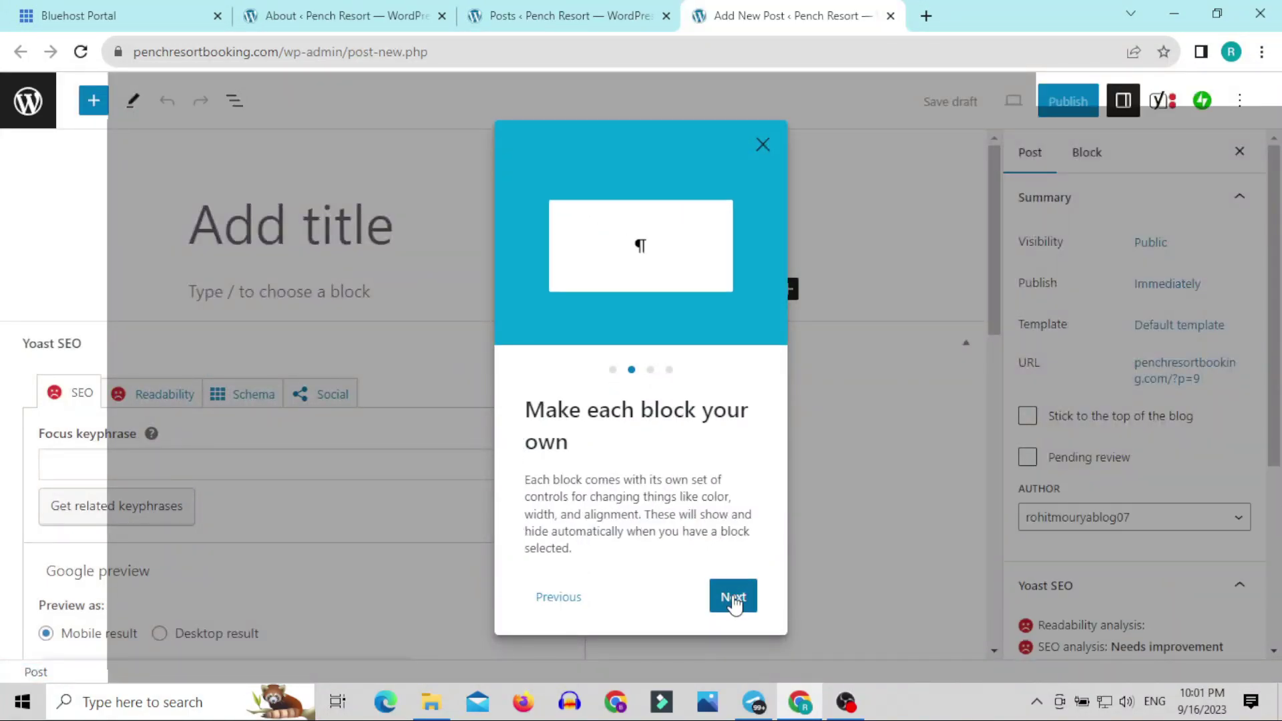
{"action": "left_click", "coordinate": [733, 598]}
{"action": "left_click", "coordinate": [734, 585]}
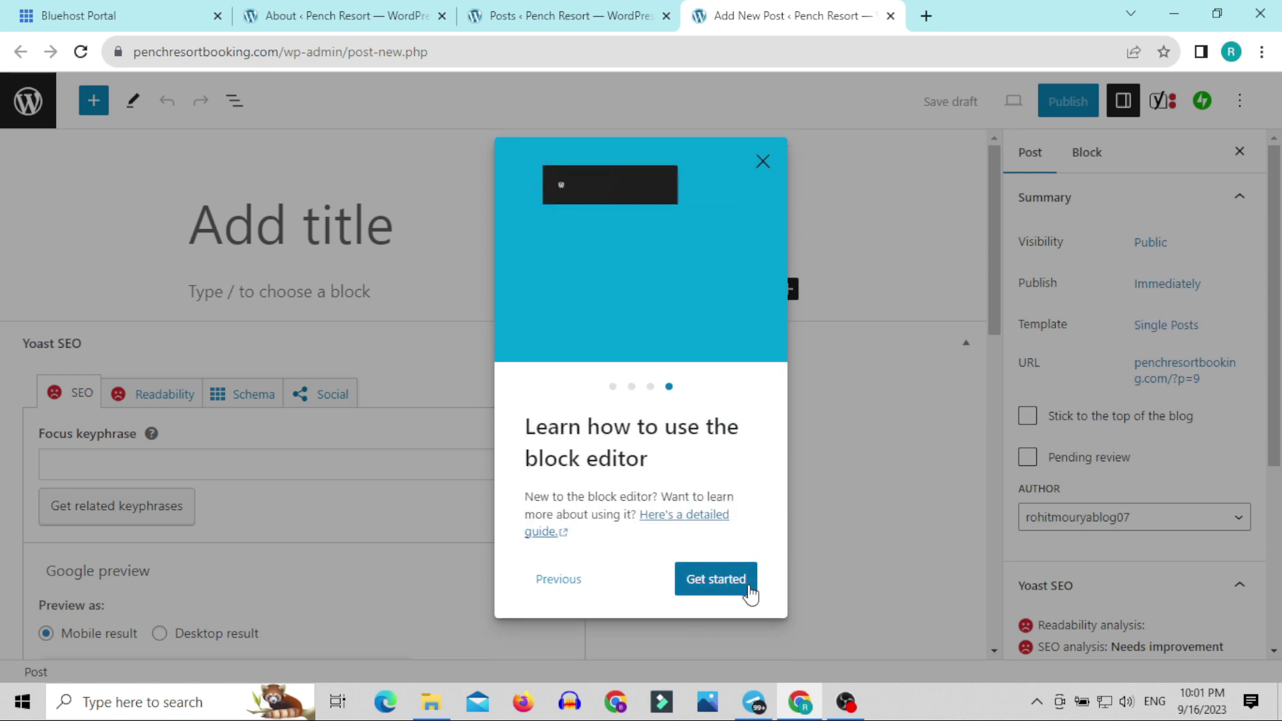
{"action": "left_click", "coordinate": [735, 583]}
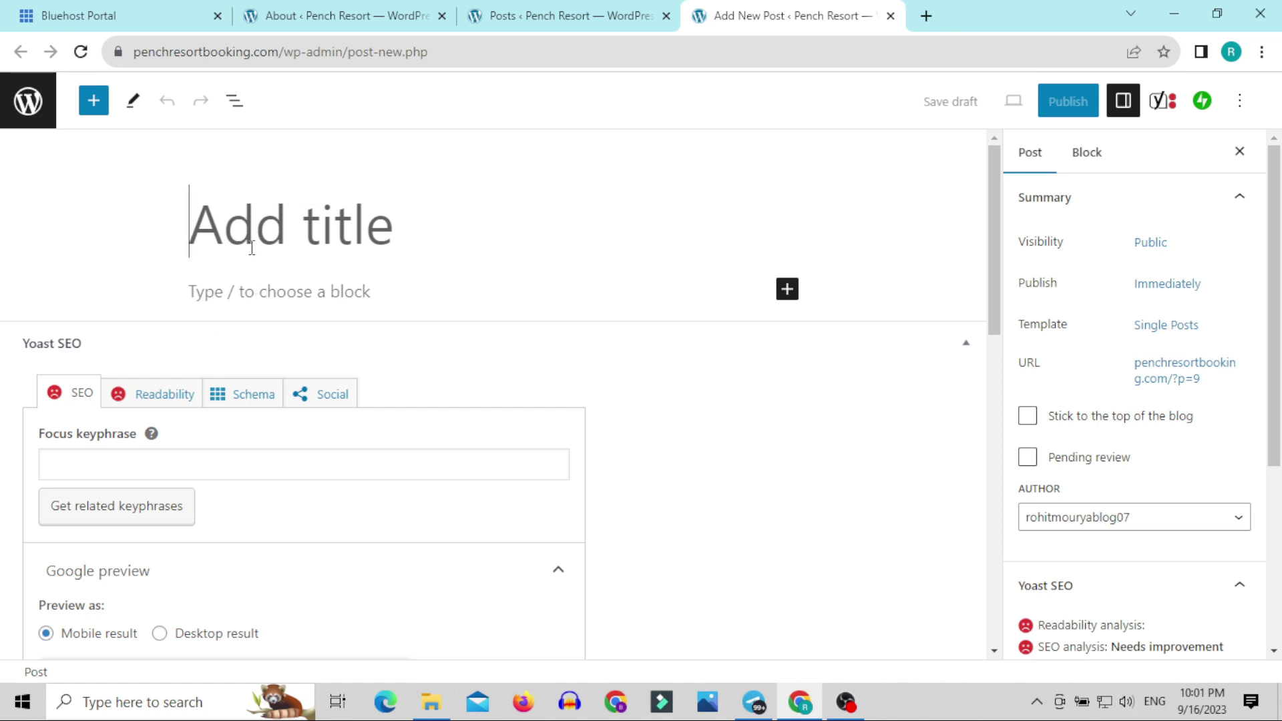
Title the post "What is Blog?" and continue to the first paragraph block
{"action": "type", "text": "what"}
{"action": "key", "text": "BackSpace"}
{"action": "key", "text": "BackSpace"}
{"action": "key", "text": "BackSpace"}
{"action": "key", "text": "BackSpace"}
{"action": "type", "text": "W"}
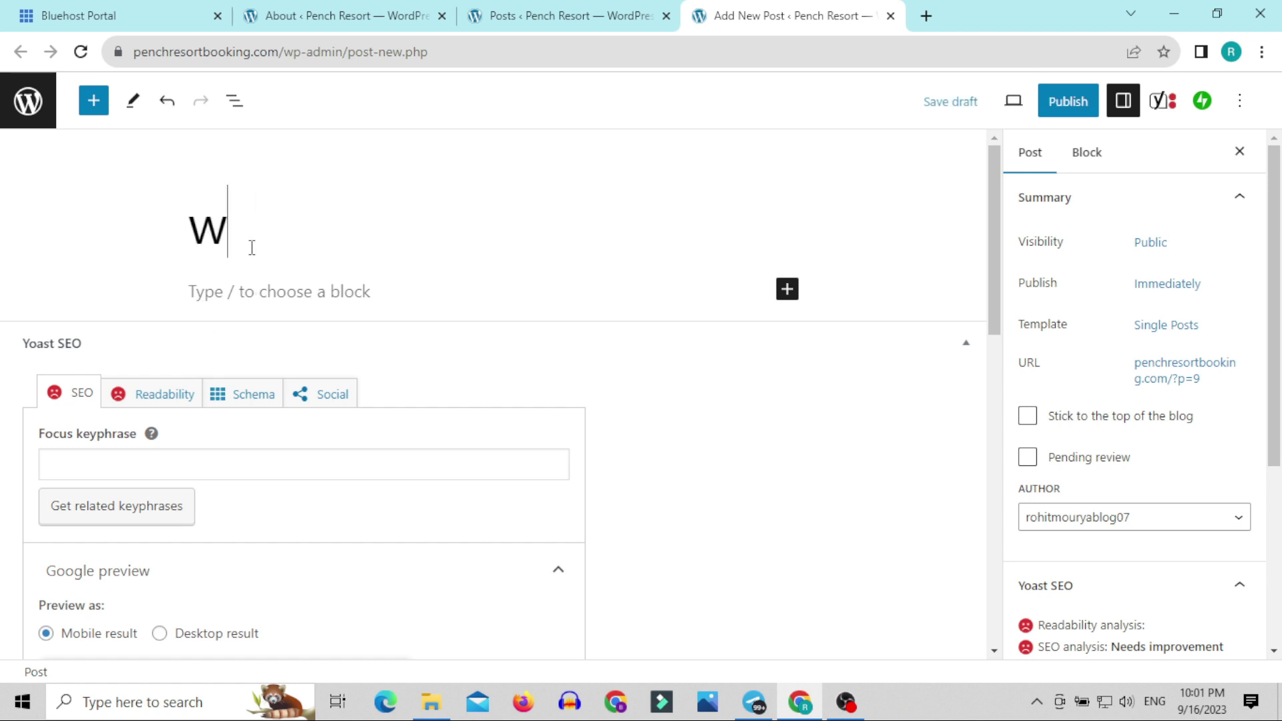
{"action": "key", "text": "BackSpace"}
{"action": "type", "text": "What i"}
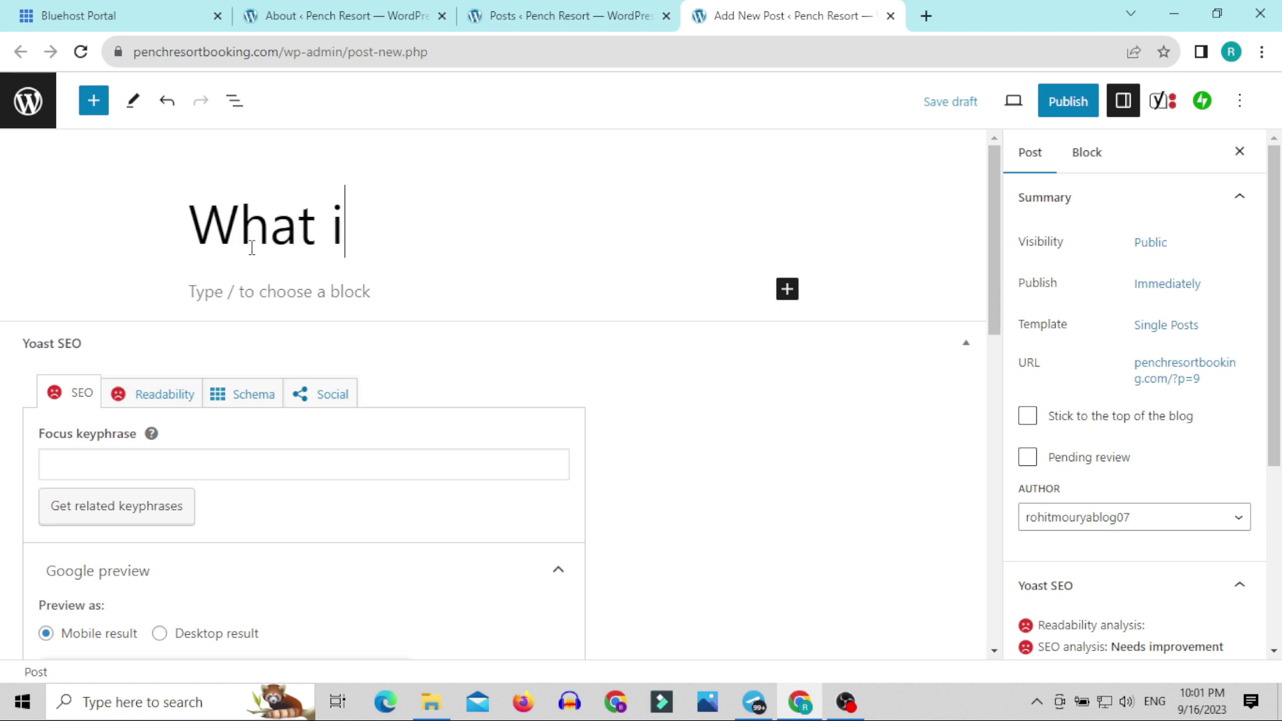
{"action": "type", "text": "s Blog"}
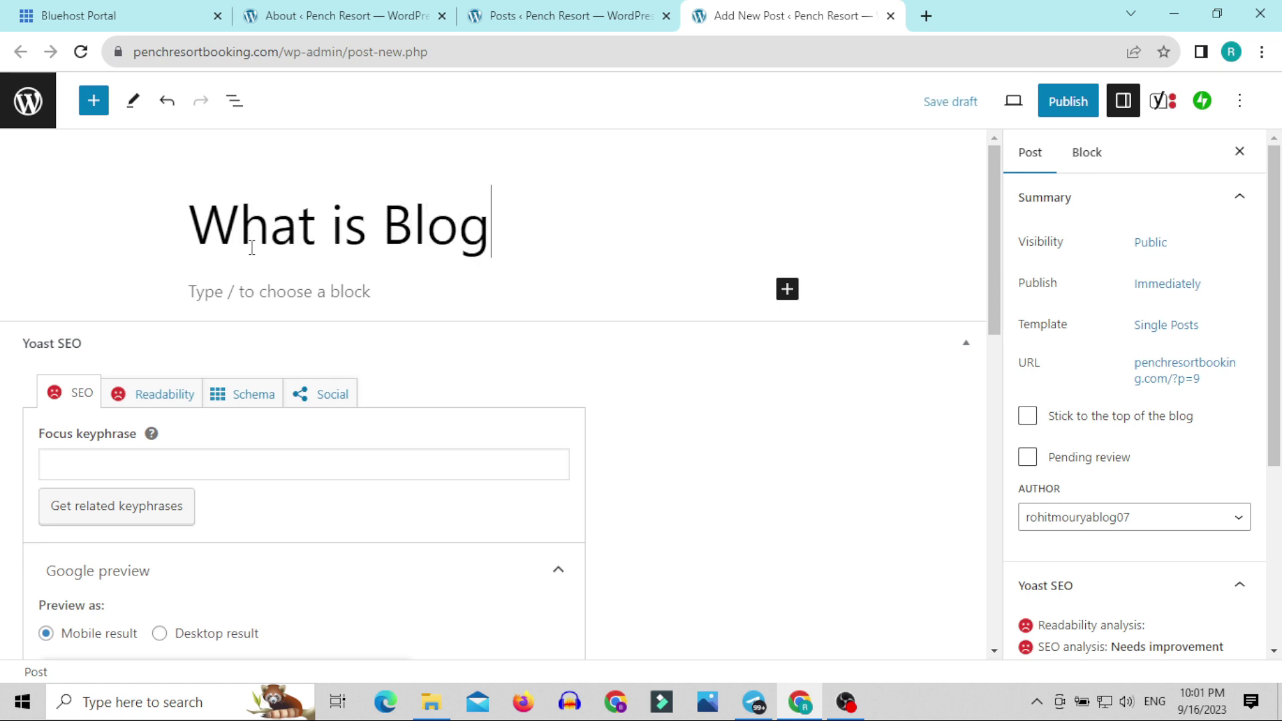
{"action": "type", "text": "?"}
{"action": "key", "text": "Return"}
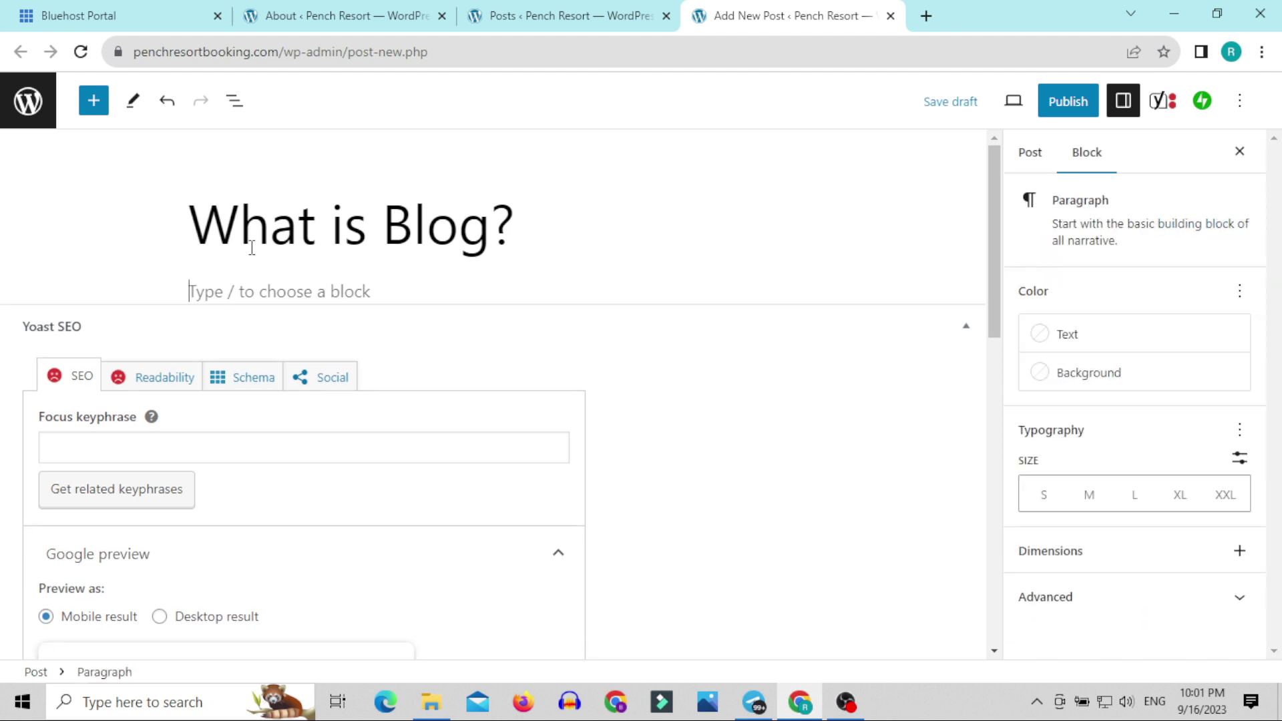
Enter the placeholder text "dbhnkl;" as the first paragraph and add six empty paragraphs below it
{"action": "type", "text": "dbhnkl;"}
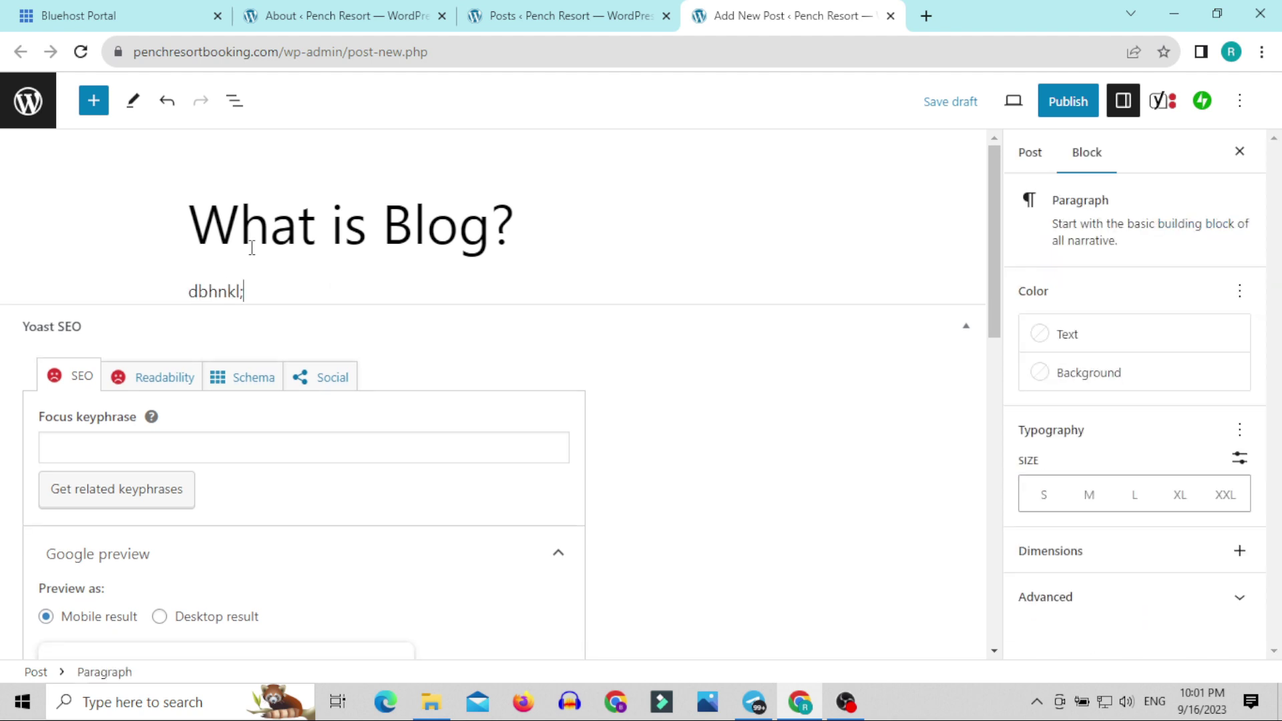
{"action": "key", "text": "Return"}
{"action": "key", "text": "Return"}
{"action": "key", "text": "Return"}
{"action": "key", "text": "Return"}
{"action": "key", "text": "Return"}
{"action": "key", "text": "Return"}
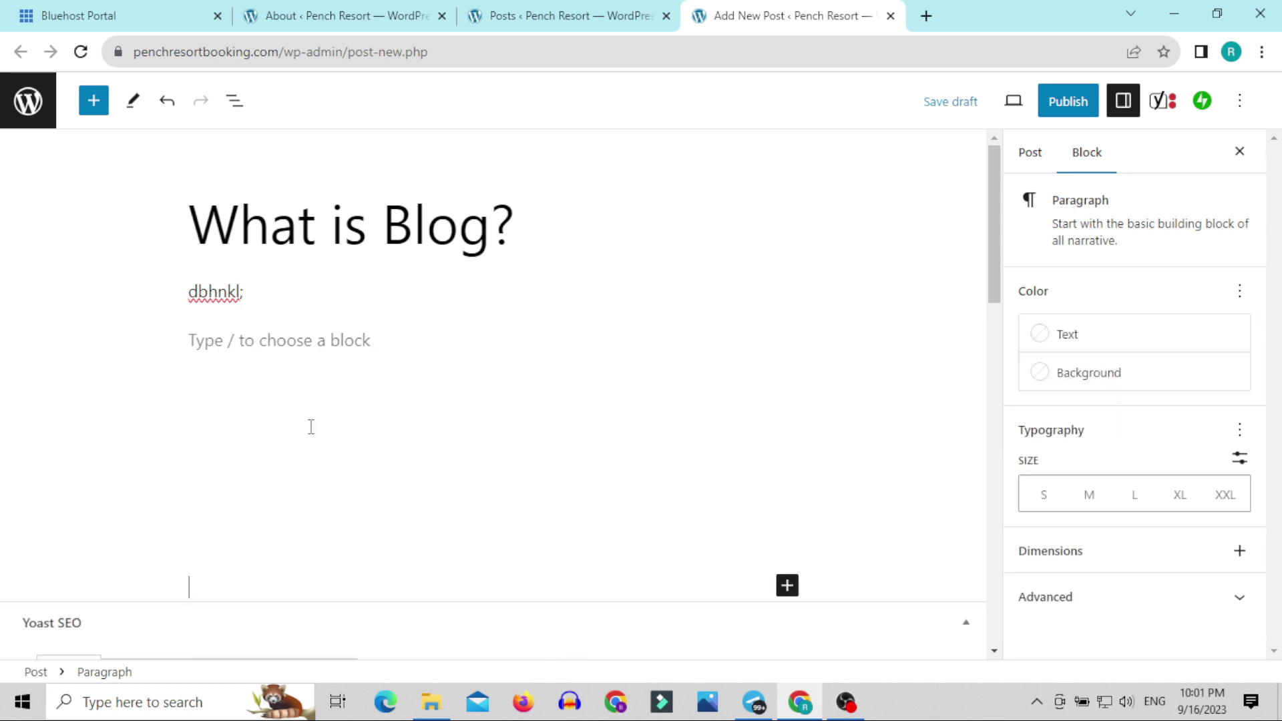
Look over the empty paragraph blocks and view the quick block inserter's options from the first one
{"action": "left_click", "coordinate": [258, 341]}
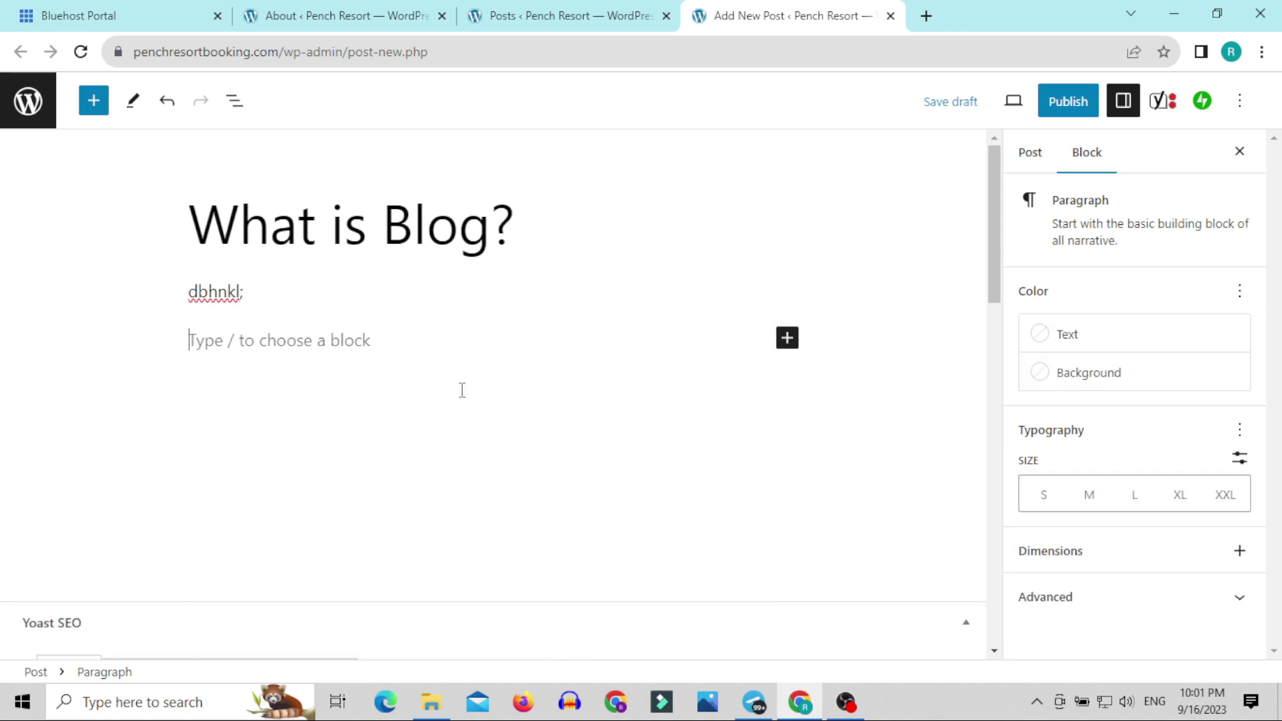
{"action": "left_click", "coordinate": [282, 393]}
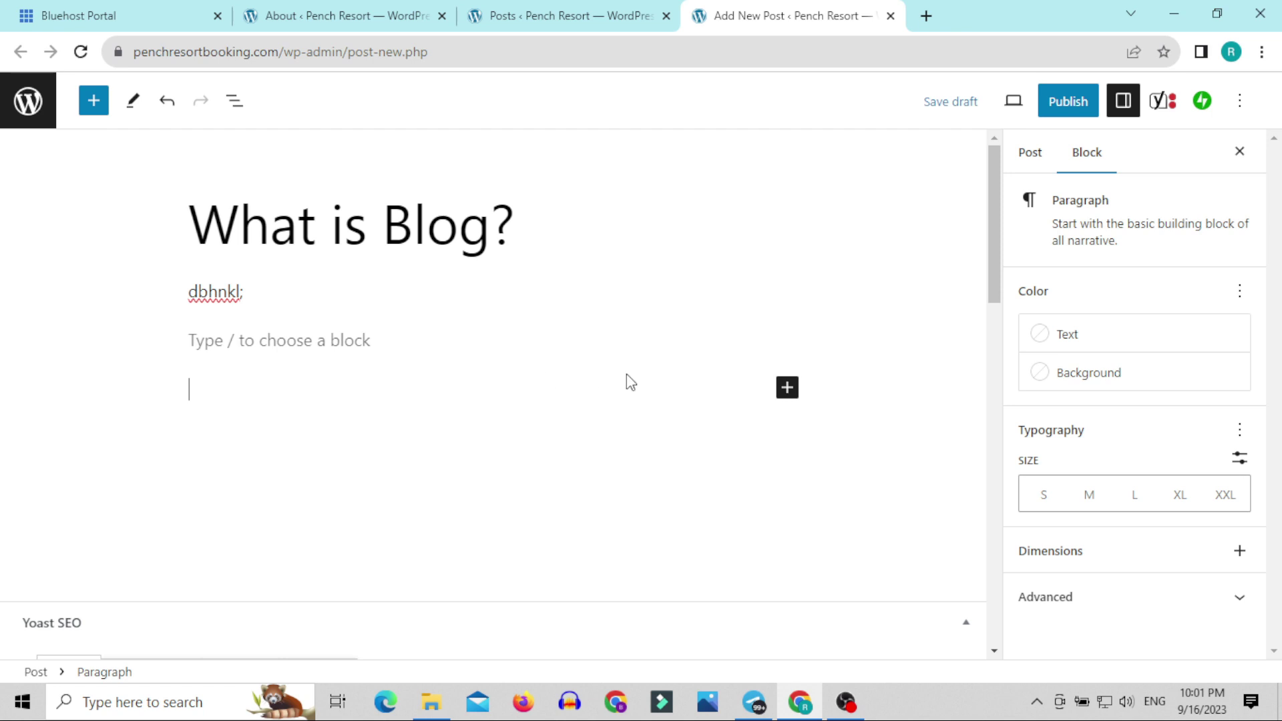
{"action": "left_click", "coordinate": [330, 449]}
{"action": "left_click", "coordinate": [298, 494]}
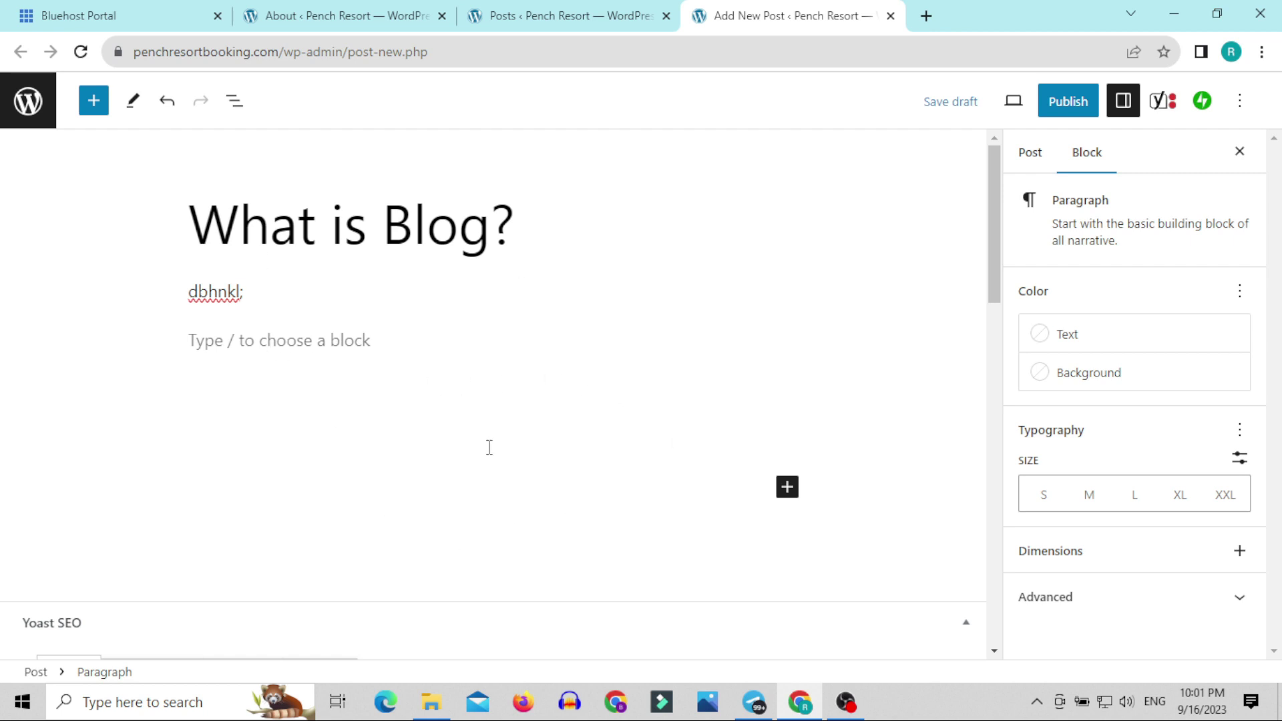
{"action": "left_click", "coordinate": [366, 344]}
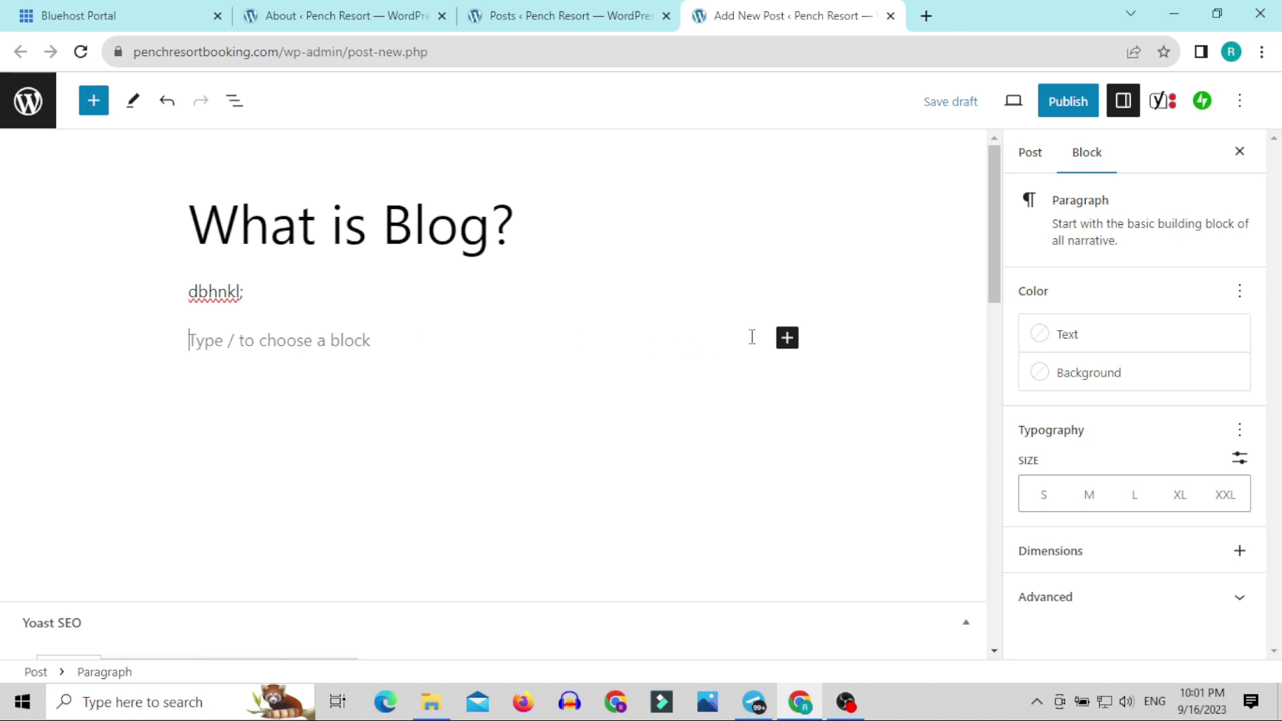
{"action": "left_click", "coordinate": [788, 338]}
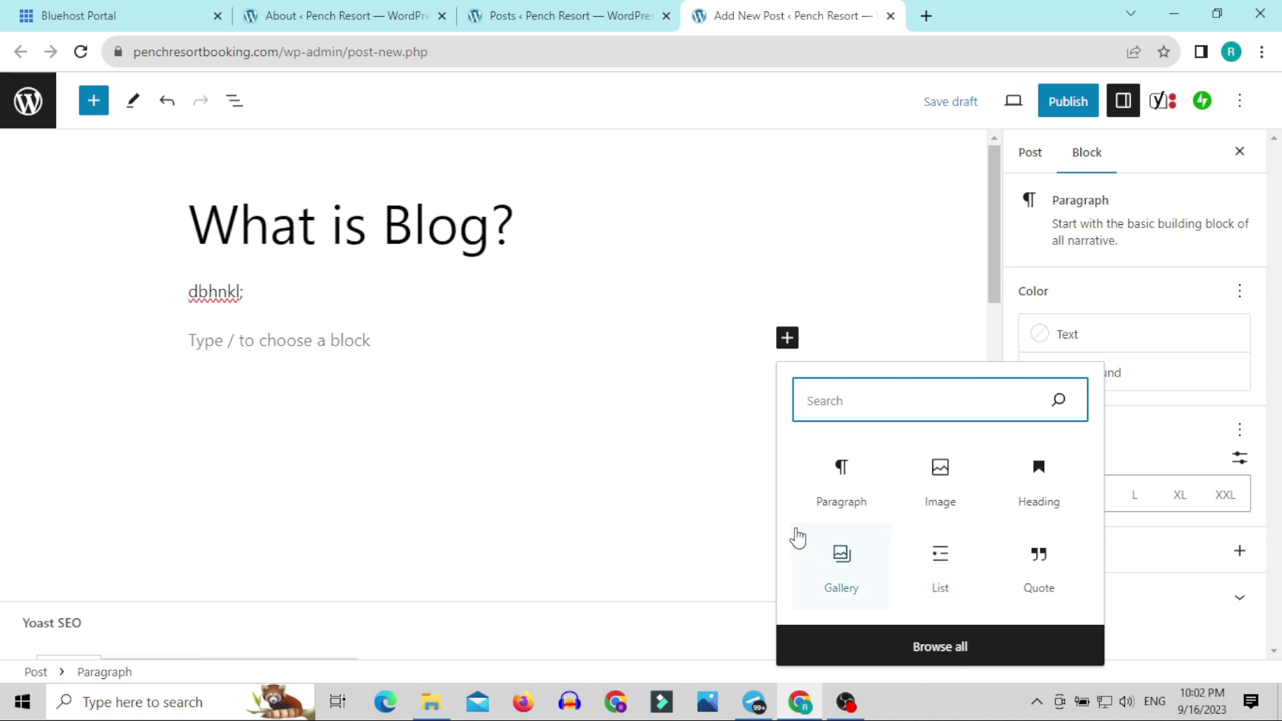
{"action": "left_click", "coordinate": [345, 323]}
Check the posts list page, return to the draft and look through its post settings down to the Discussion section
{"action": "left_click", "coordinate": [531, 21]}
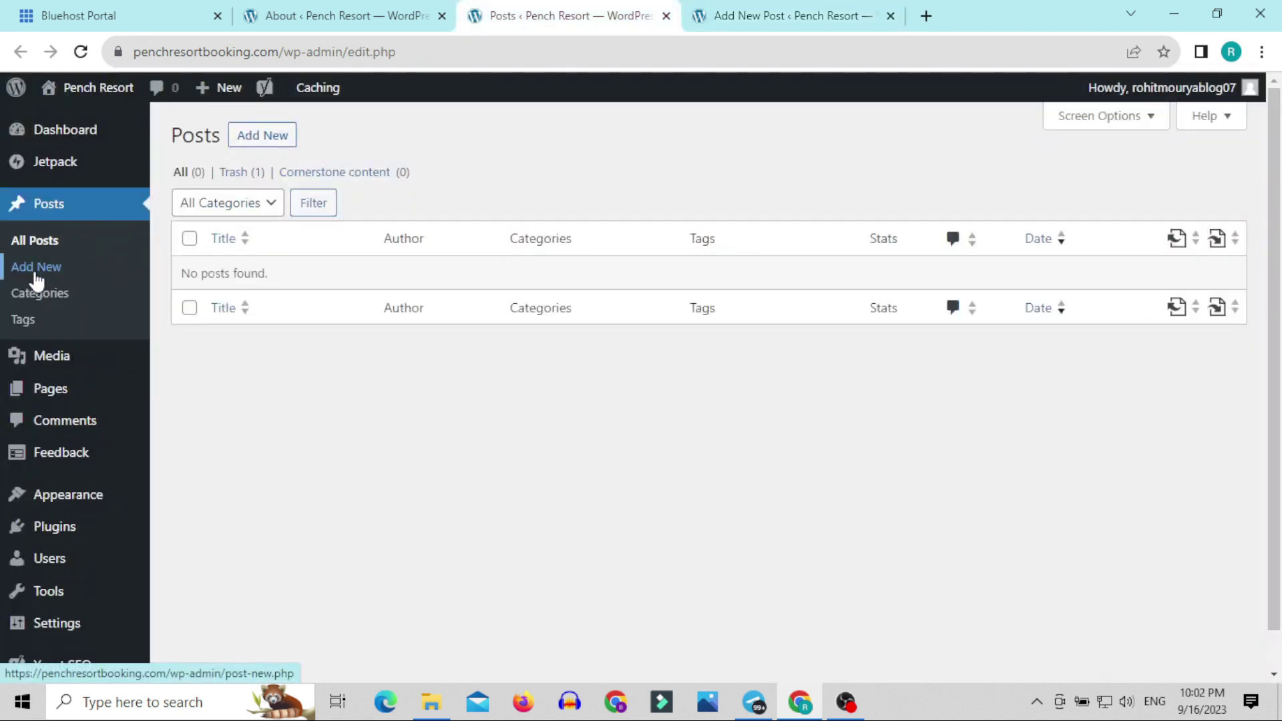
{"action": "left_click", "coordinate": [746, 13]}
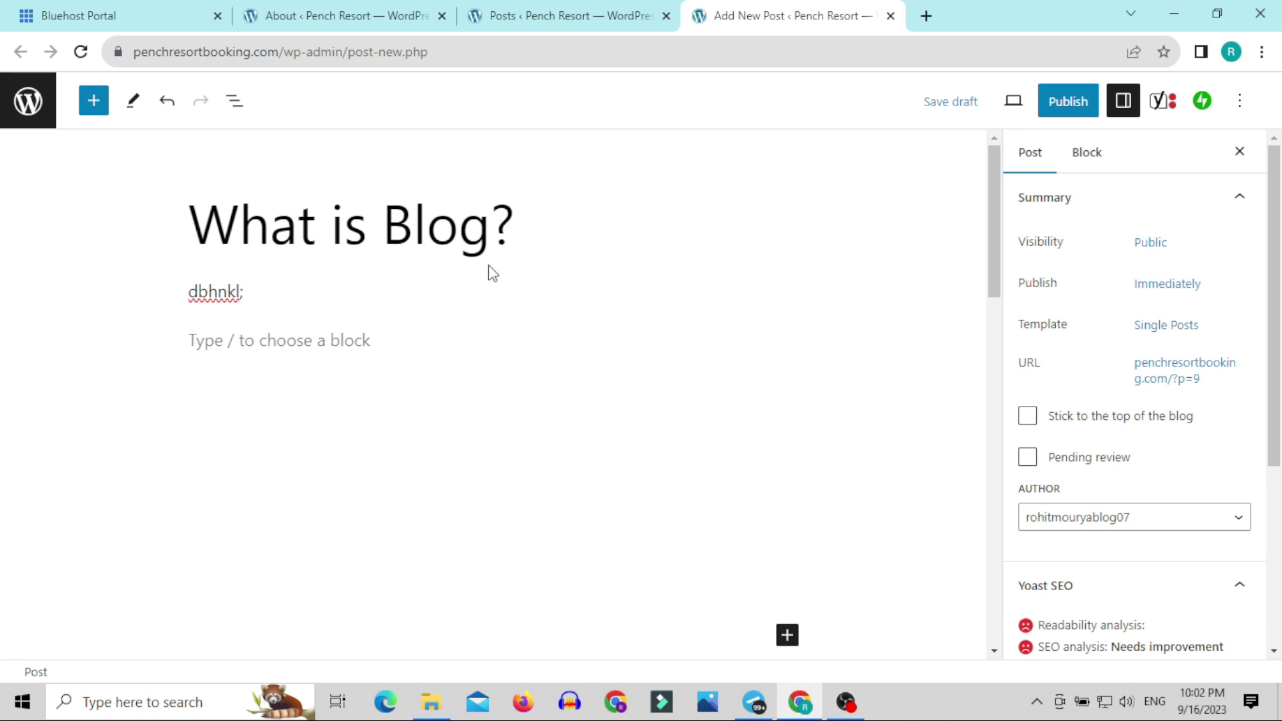
{"action": "left_click", "coordinate": [562, 27]}
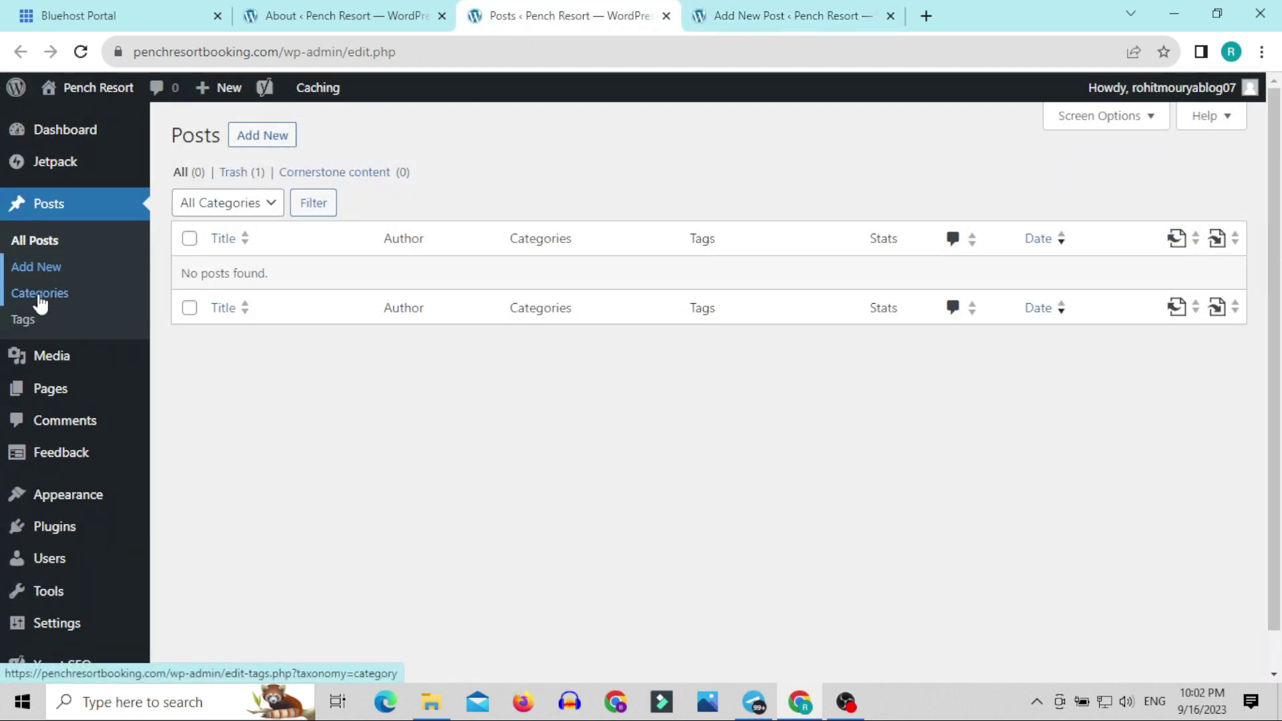
{"action": "left_click", "coordinate": [805, 14]}
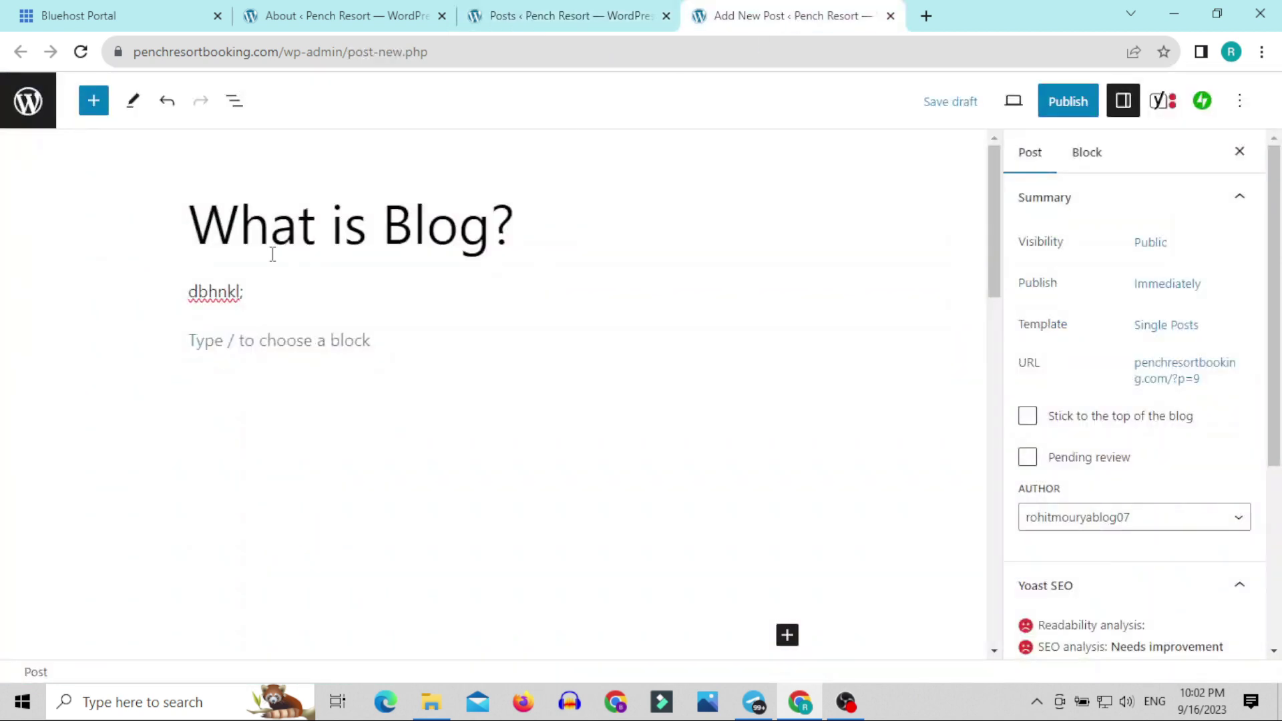
{"action": "left_click_drag", "start_coordinate": [189, 220], "coordinate": [995, 260]}
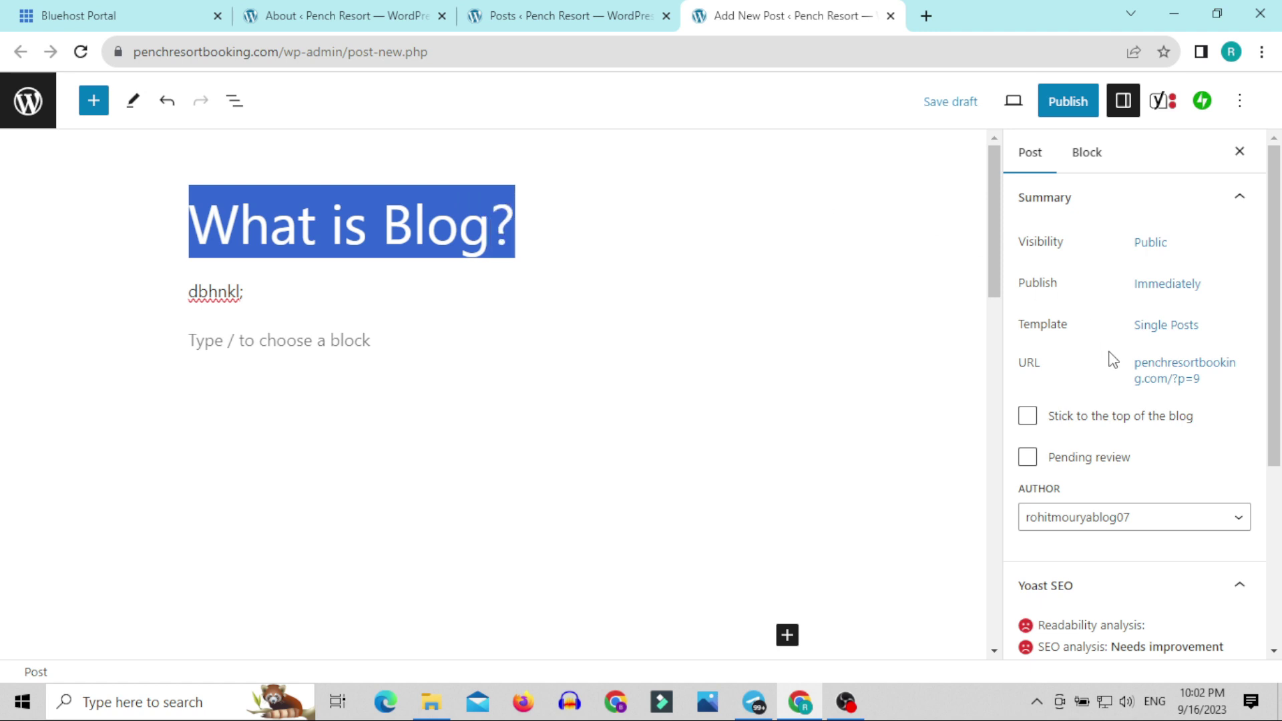
{"action": "scroll", "coordinate": [1113, 361], "scroll_direction": "down", "scroll_amount": 3}
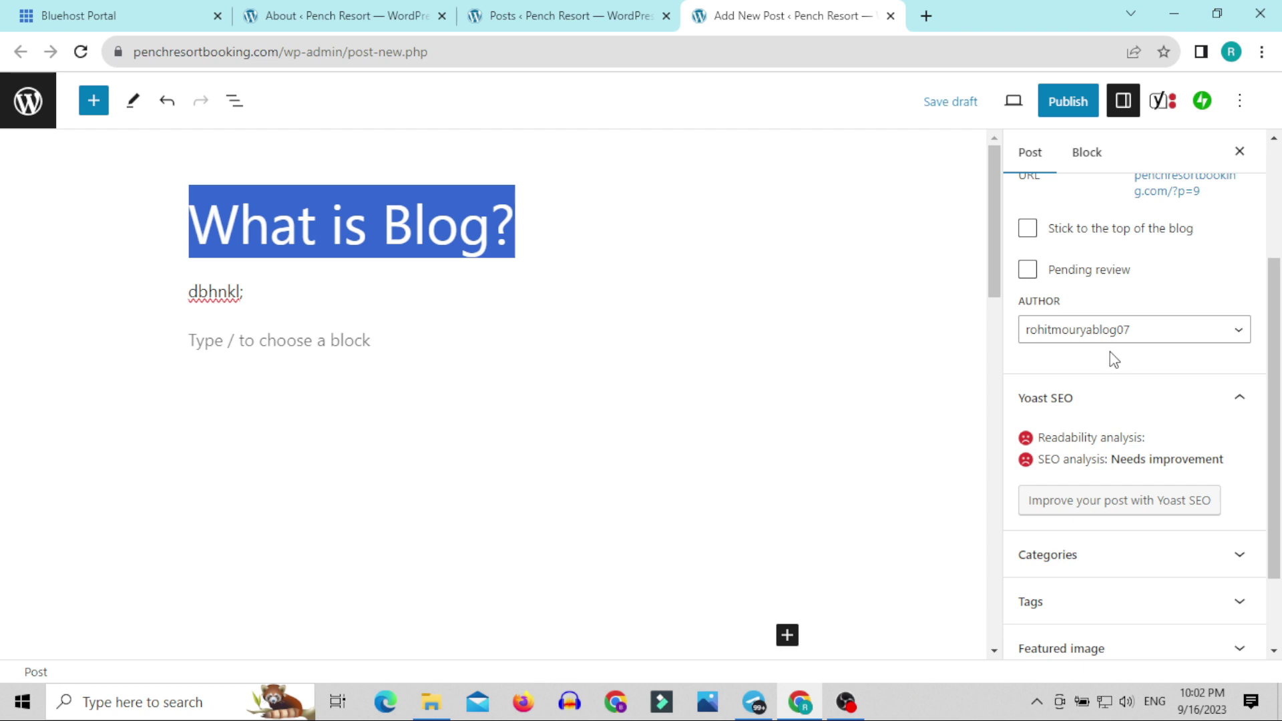
{"action": "scroll", "coordinate": [1114, 359], "scroll_direction": "down", "scroll_amount": 2}
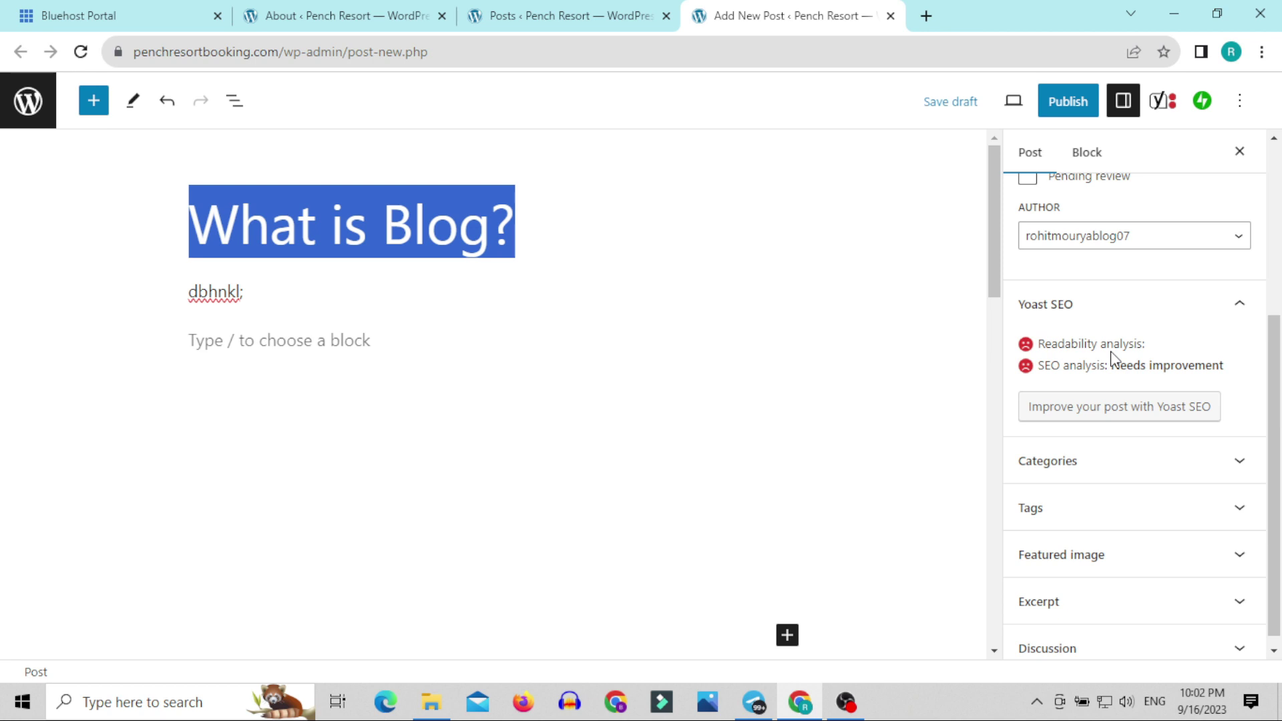
Open the Categories page in the posts list's tab to view the existing categories and return to the draft
{"action": "left_click", "coordinate": [564, 15]}
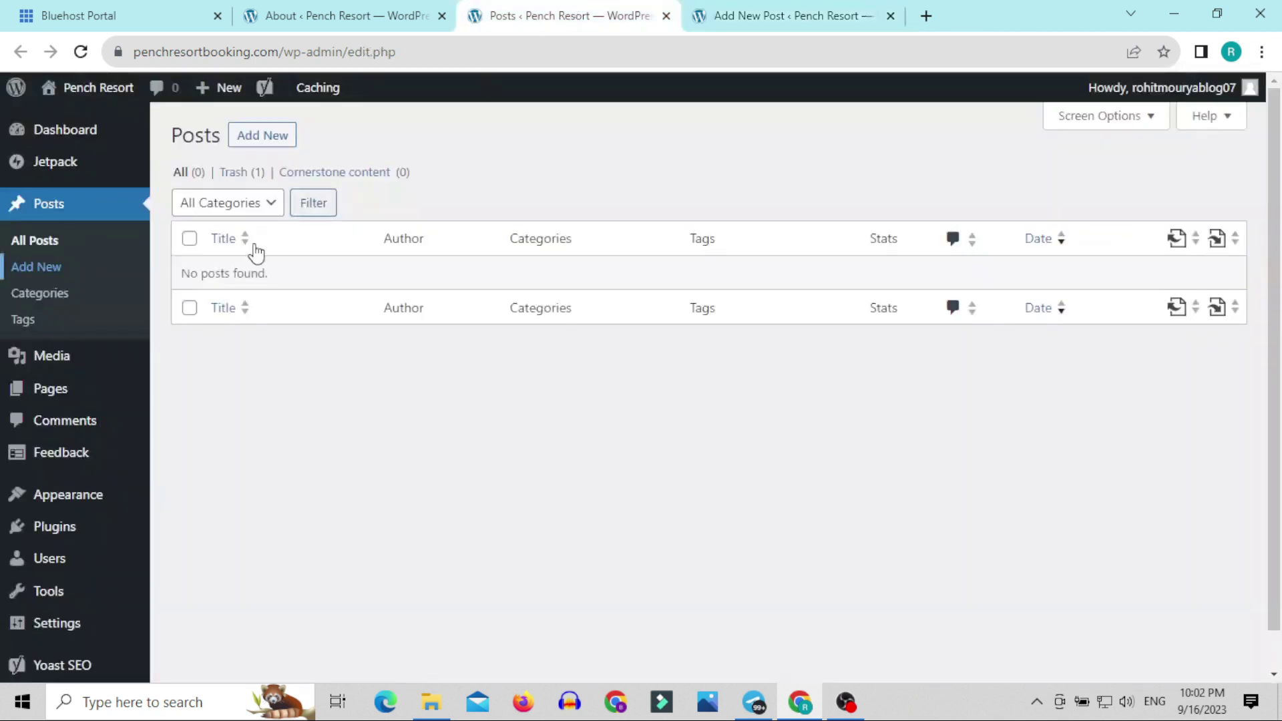
{"action": "left_click", "coordinate": [63, 300]}
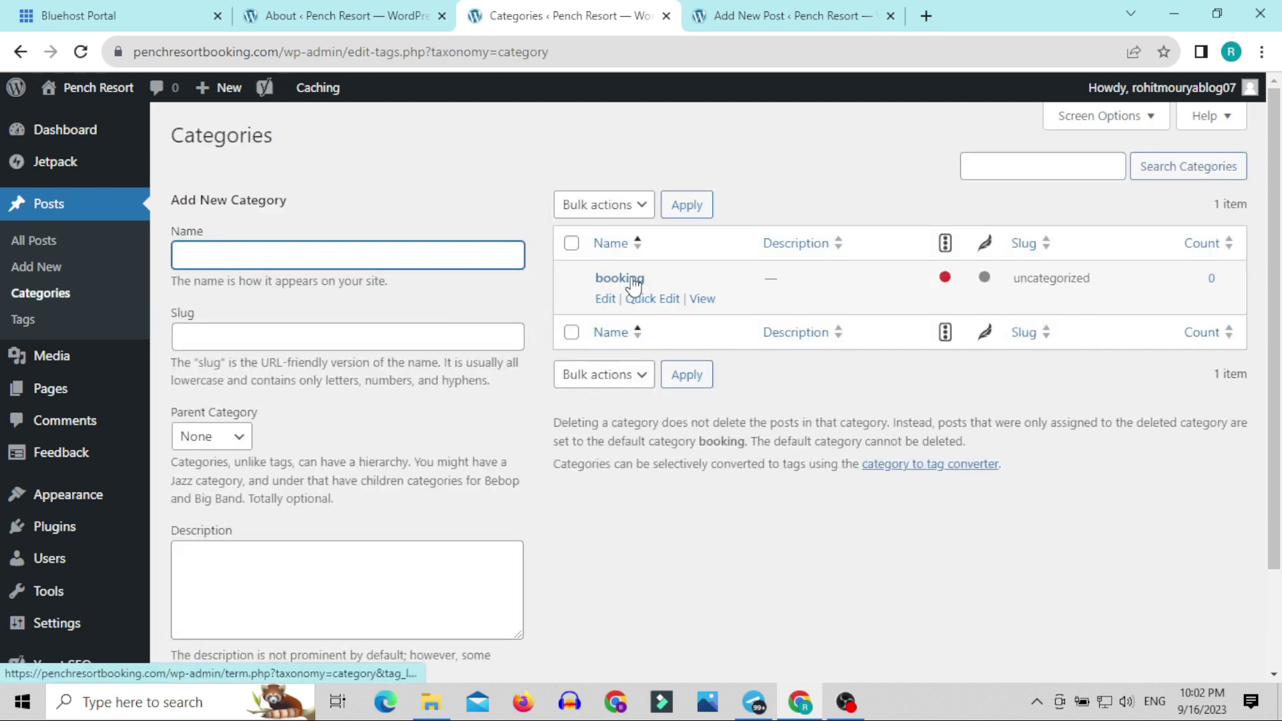
{"action": "left_click", "coordinate": [762, 15]}
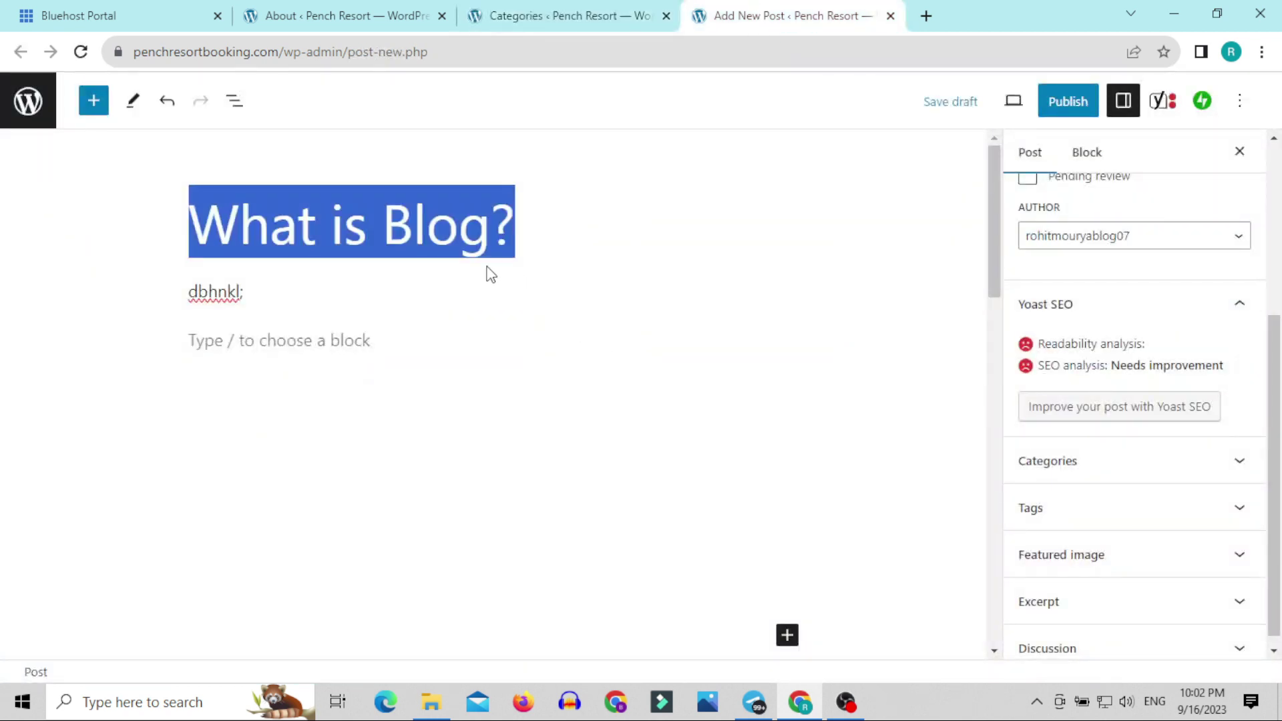
Create a new category named "blog" with no parent from the draft's category settings
{"action": "left_click", "coordinate": [1087, 469]}
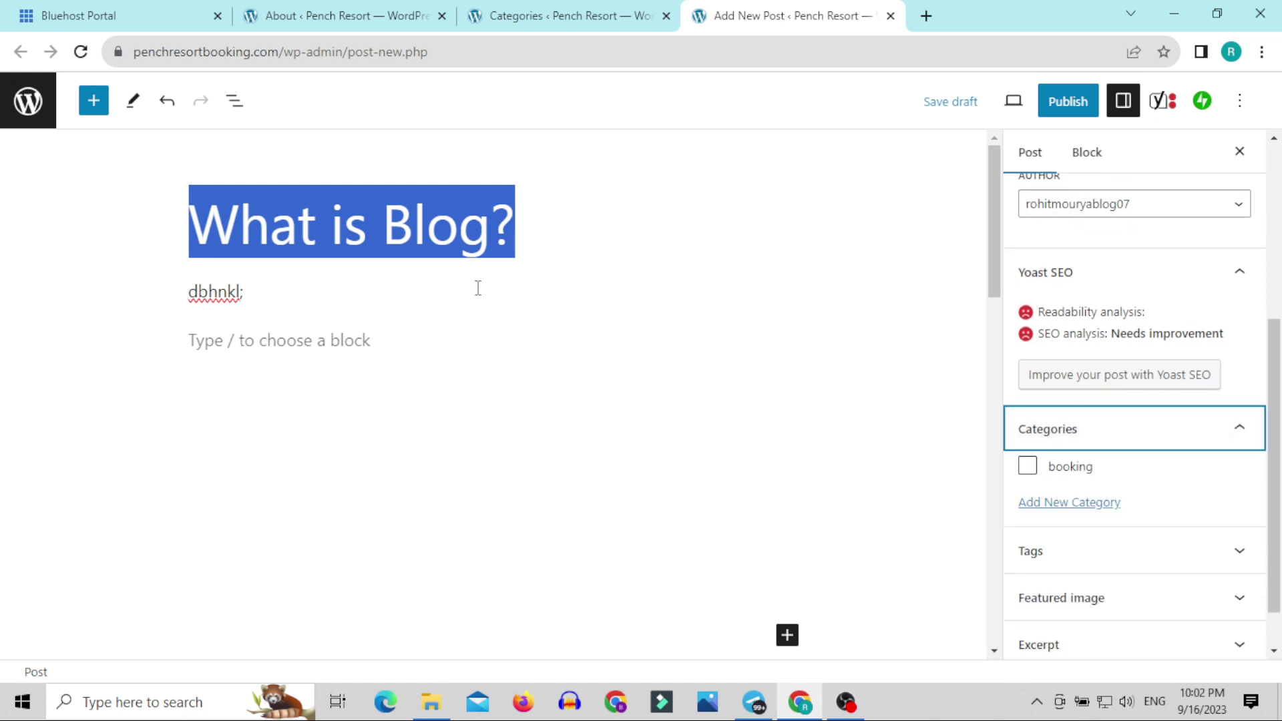
{"action": "left_click", "coordinate": [1026, 468]}
{"action": "left_click", "coordinate": [1027, 466]}
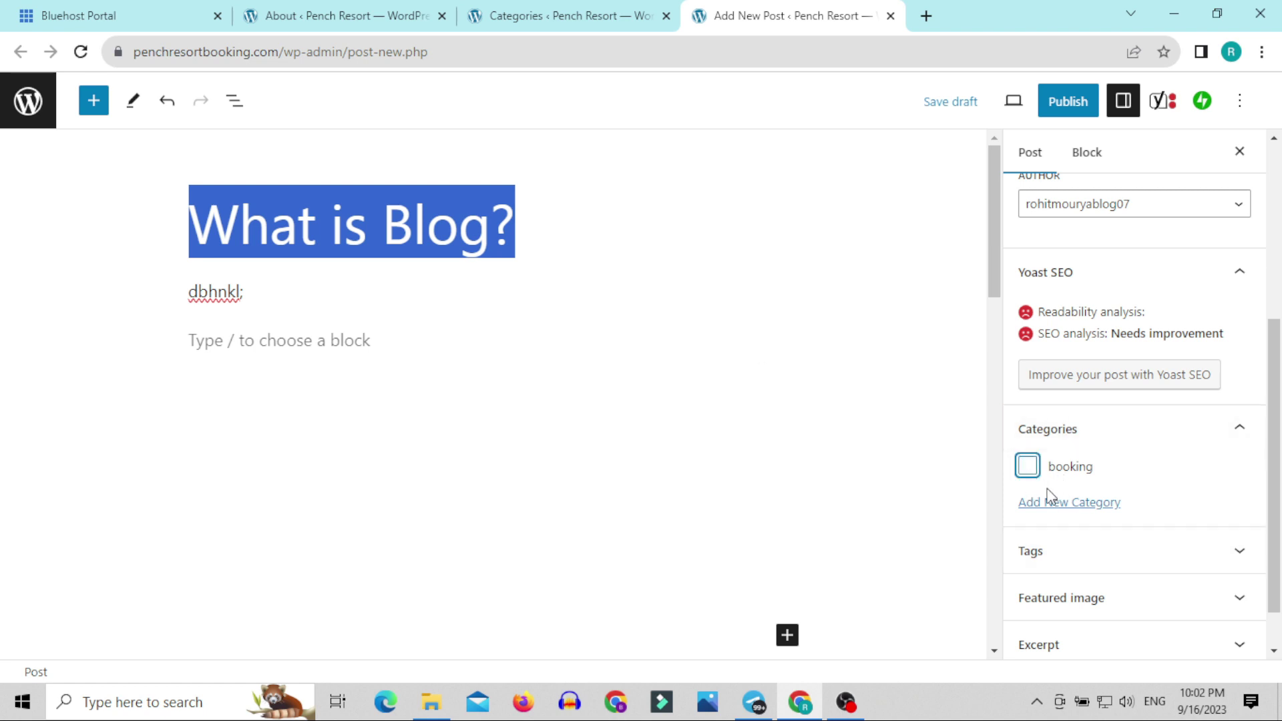
{"action": "left_click", "coordinate": [1067, 503]}
{"action": "left_click", "coordinate": [1053, 573]}
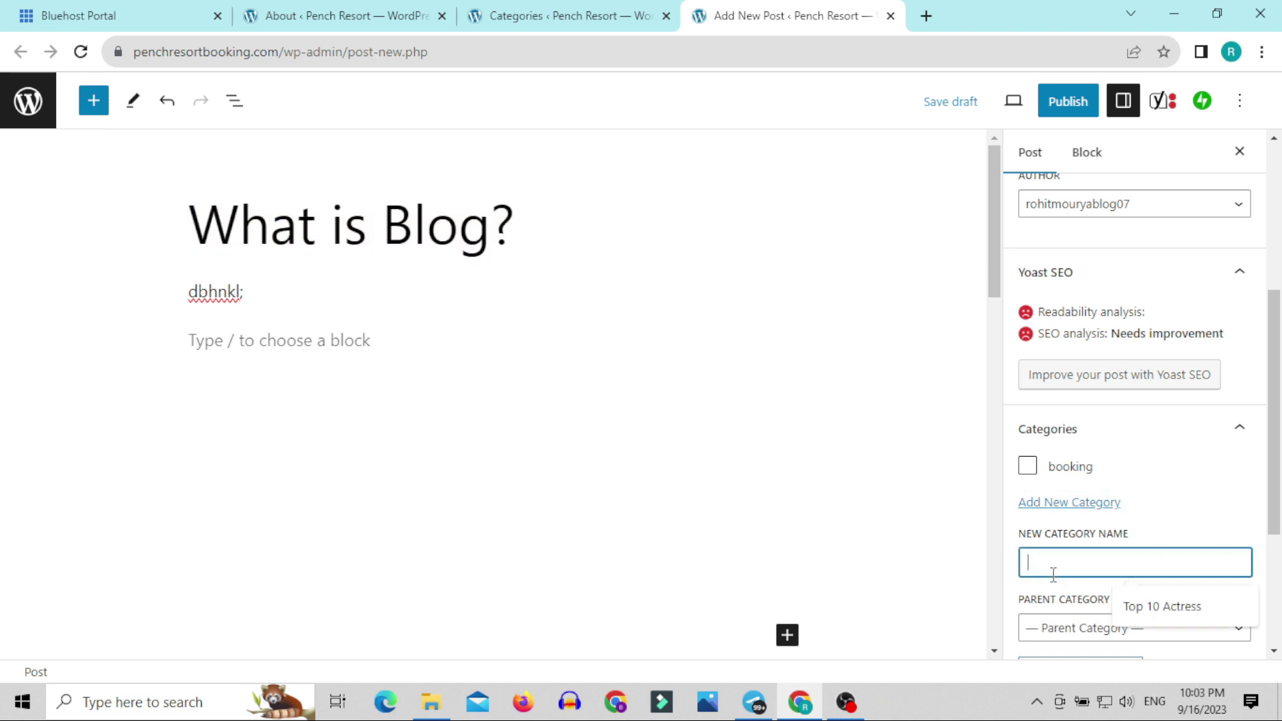
{"action": "type", "text": "blog"}
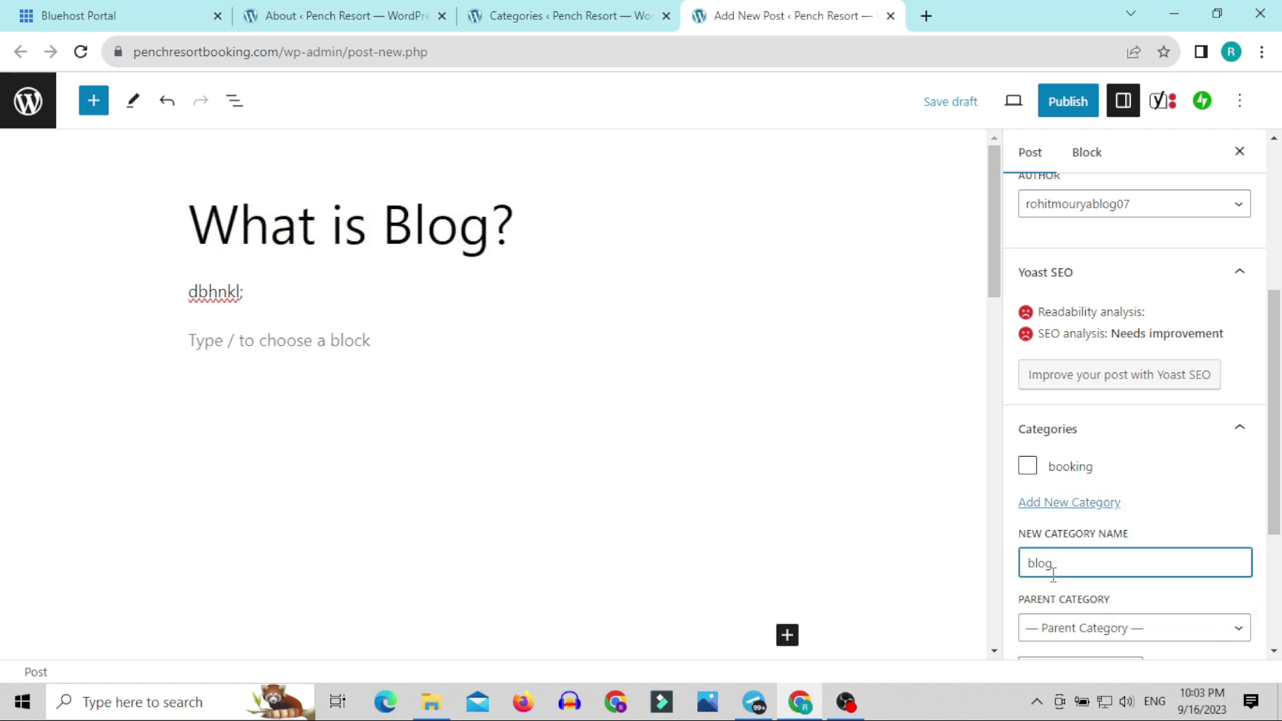
{"action": "scroll", "coordinate": [1053, 571], "scroll_direction": "down", "scroll_amount": 3}
{"action": "left_click", "coordinate": [1076, 499]}
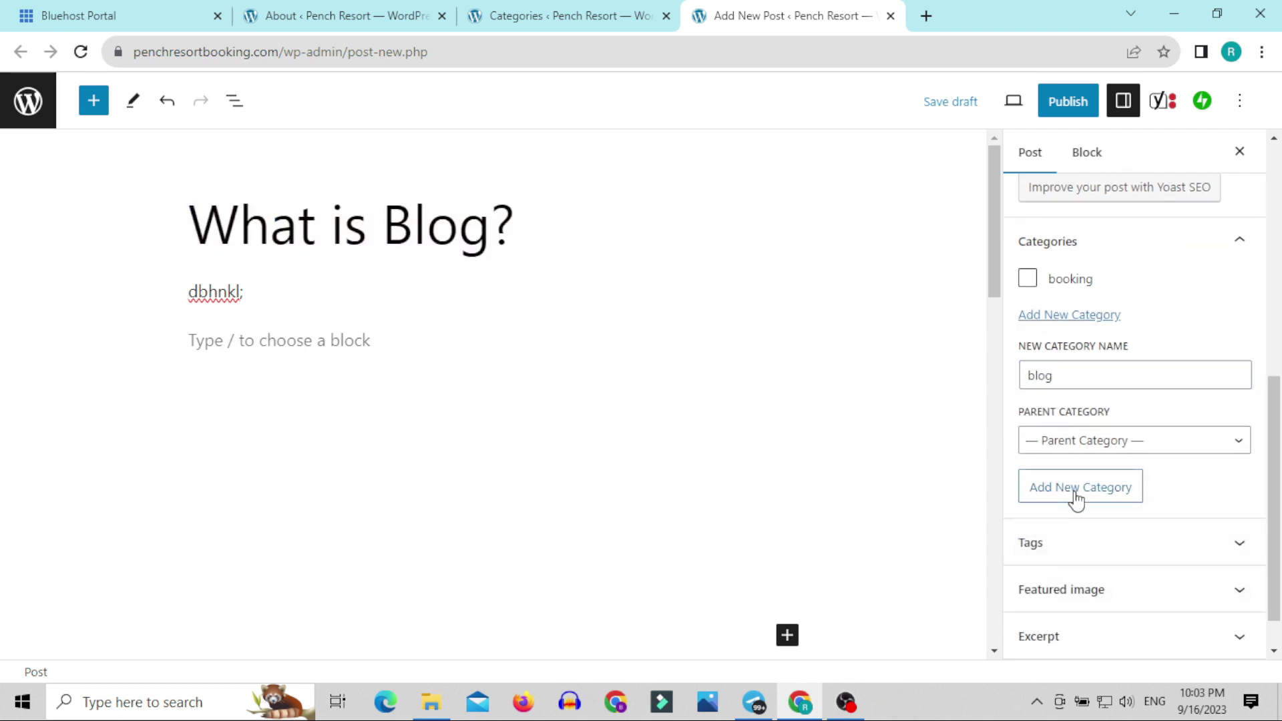
{"action": "left_click", "coordinate": [1076, 499]}
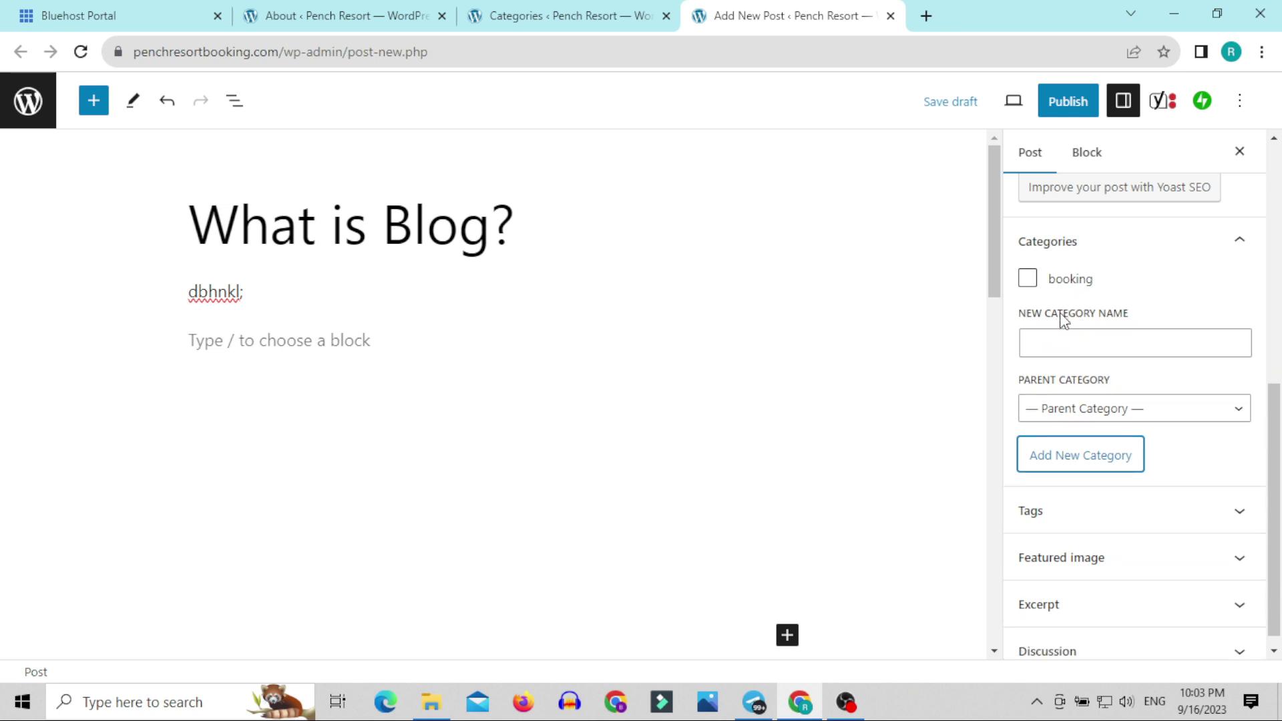
Reload the Categories page to check its list for the "blog" category and return to the draft
{"action": "left_click", "coordinate": [535, 15]}
{"action": "left_click", "coordinate": [80, 51]}
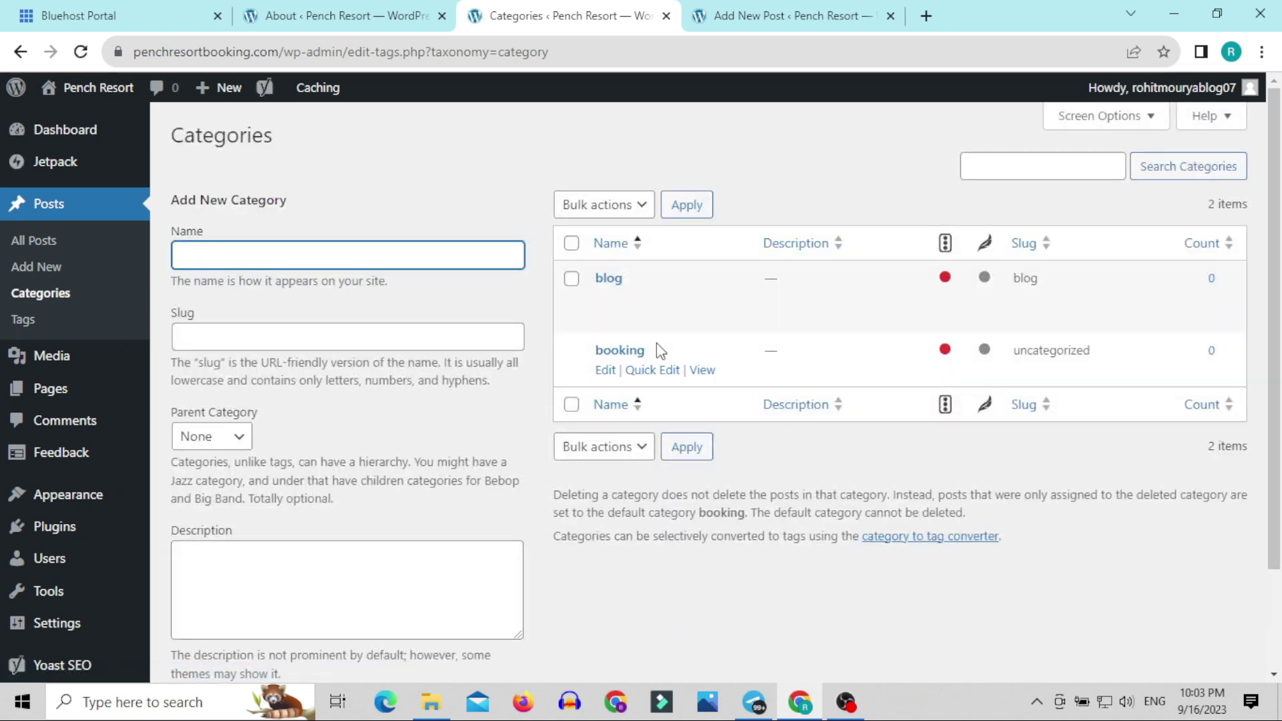
{"action": "left_click", "coordinate": [784, 15]}
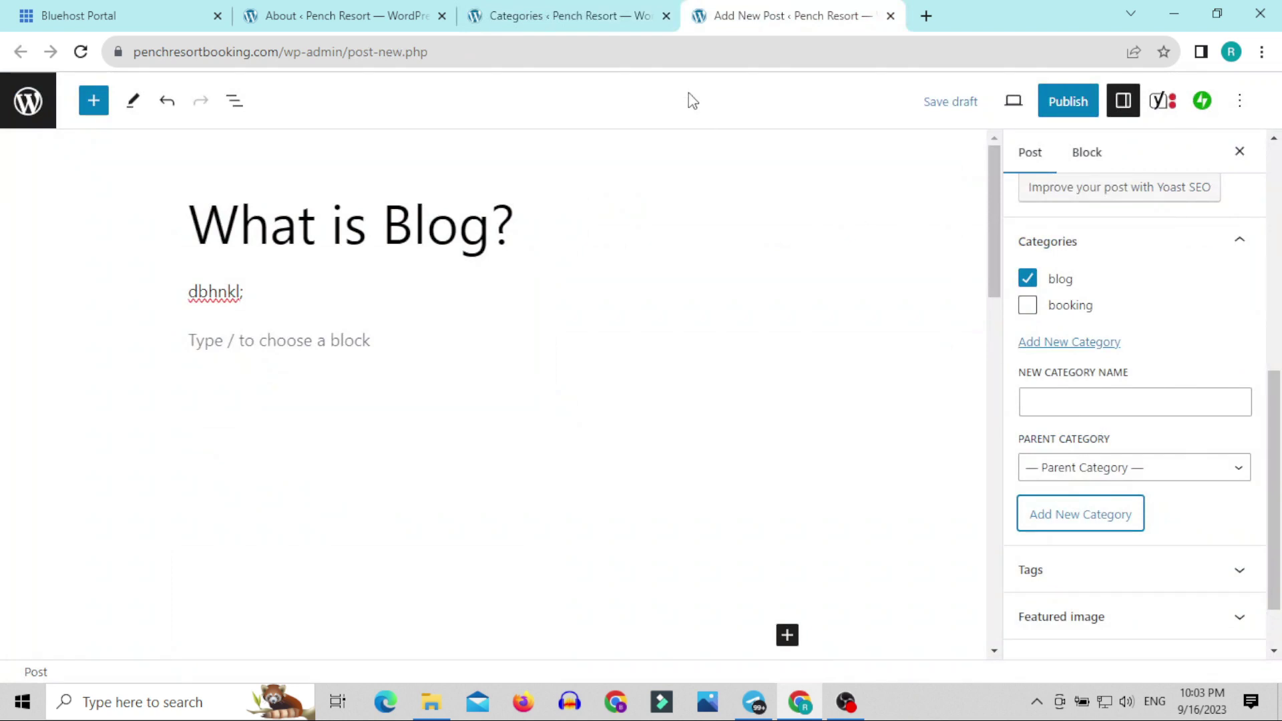
Open the Tags page in place of the Categories page, view it and return to the draft
{"action": "left_click", "coordinate": [579, 14]}
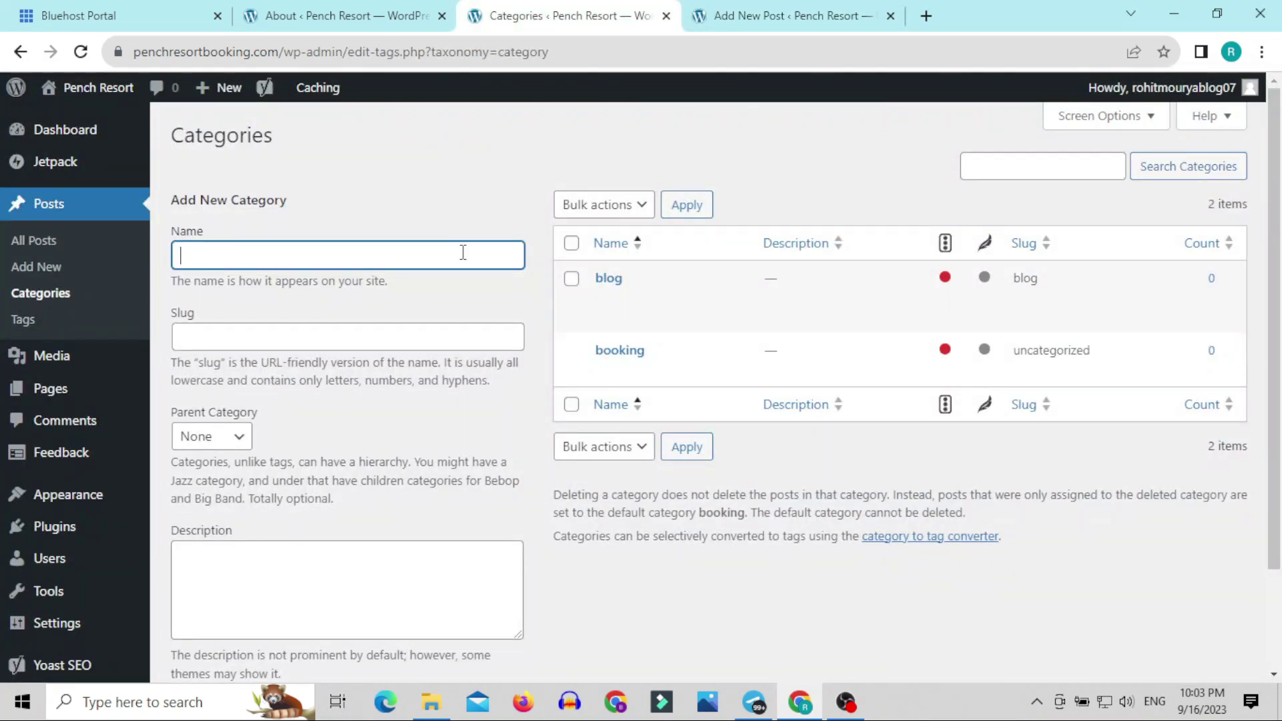
{"action": "left_click", "coordinate": [24, 321]}
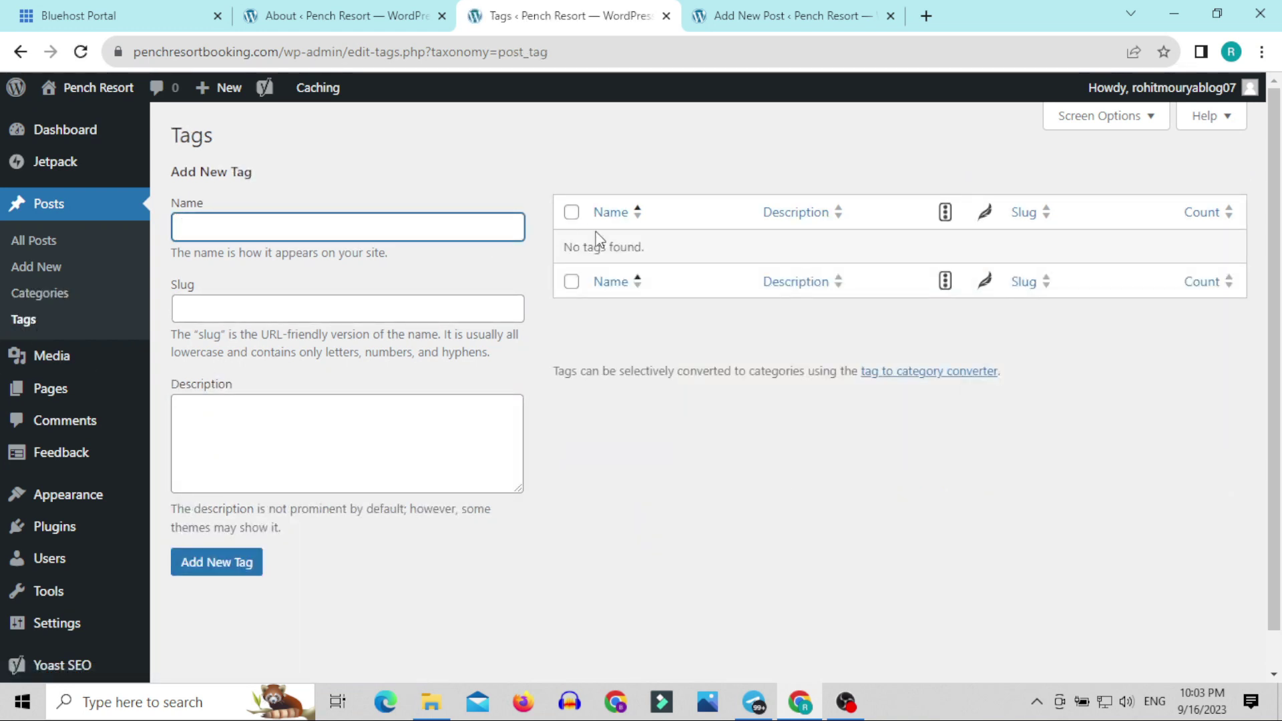
{"action": "left_click", "coordinate": [784, 15]}
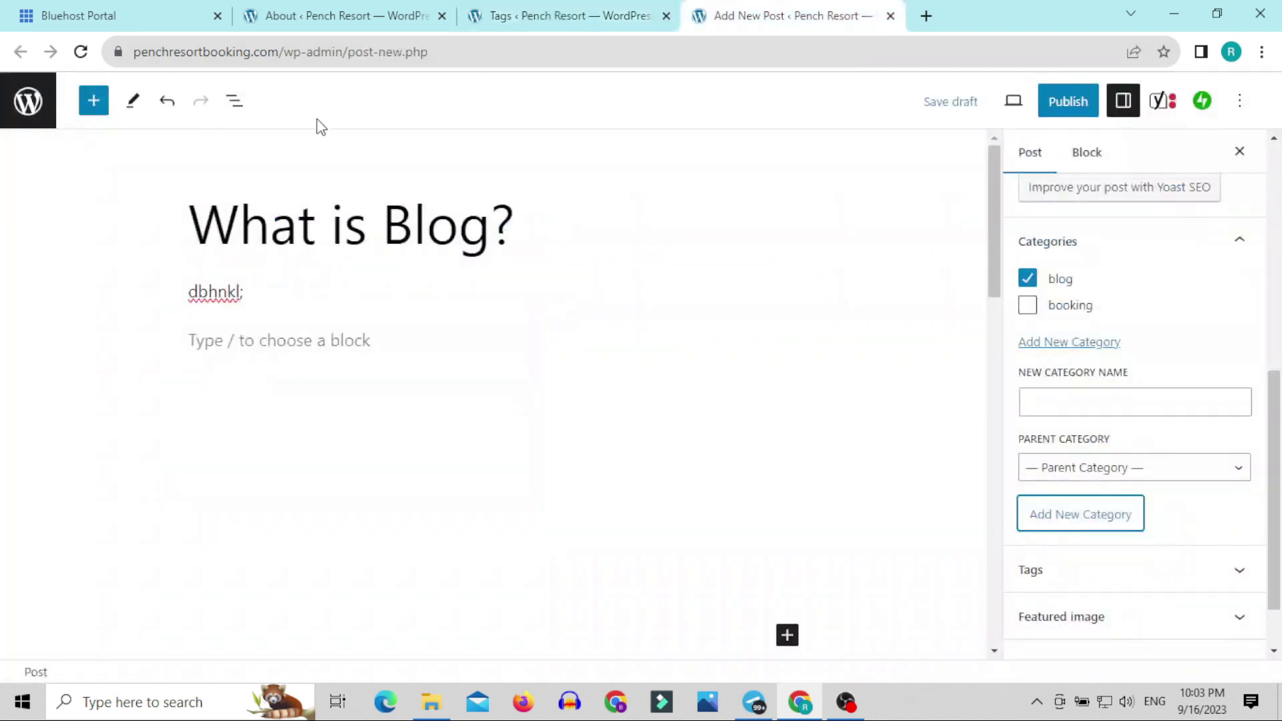
Add the tag "what is blog" to the post in its tag settings
{"action": "left_click_drag", "start_coordinate": [189, 224], "coordinate": [477, 228]}
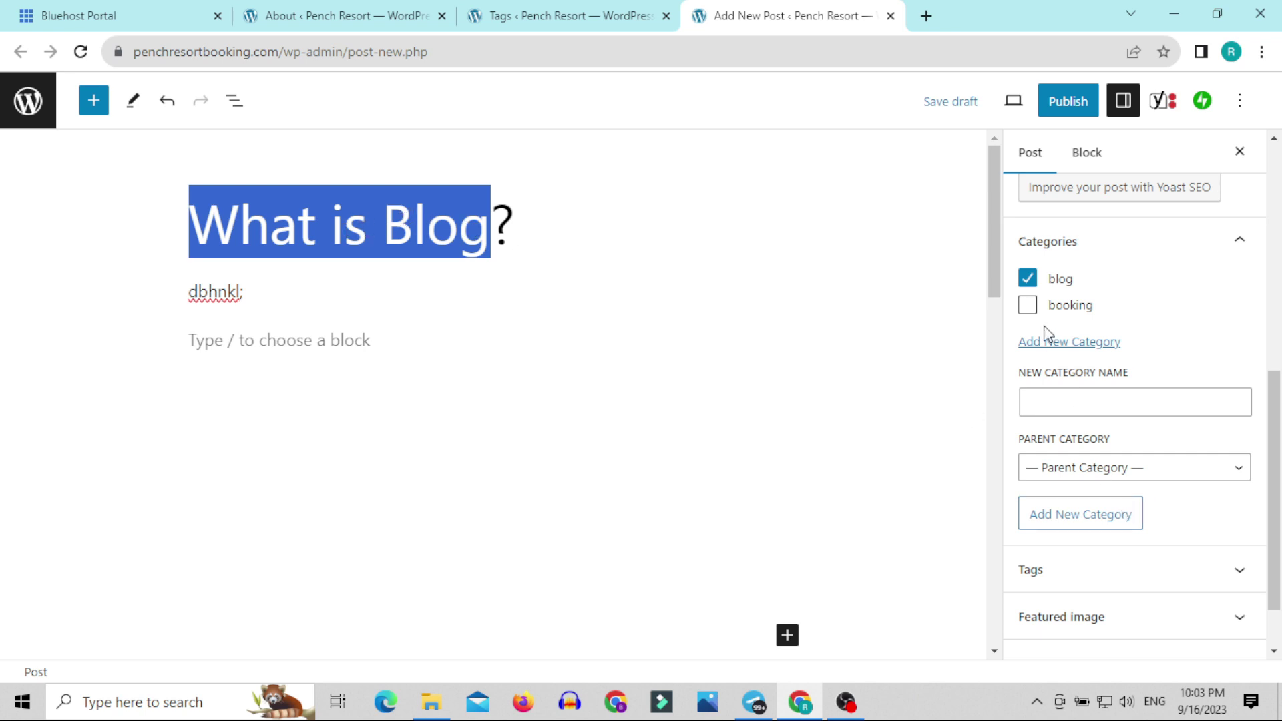
{"action": "scroll", "coordinate": [1082, 381], "scroll_direction": "up", "scroll_amount": 4}
{"action": "scroll", "coordinate": [1050, 327], "scroll_direction": "up", "scroll_amount": 3}
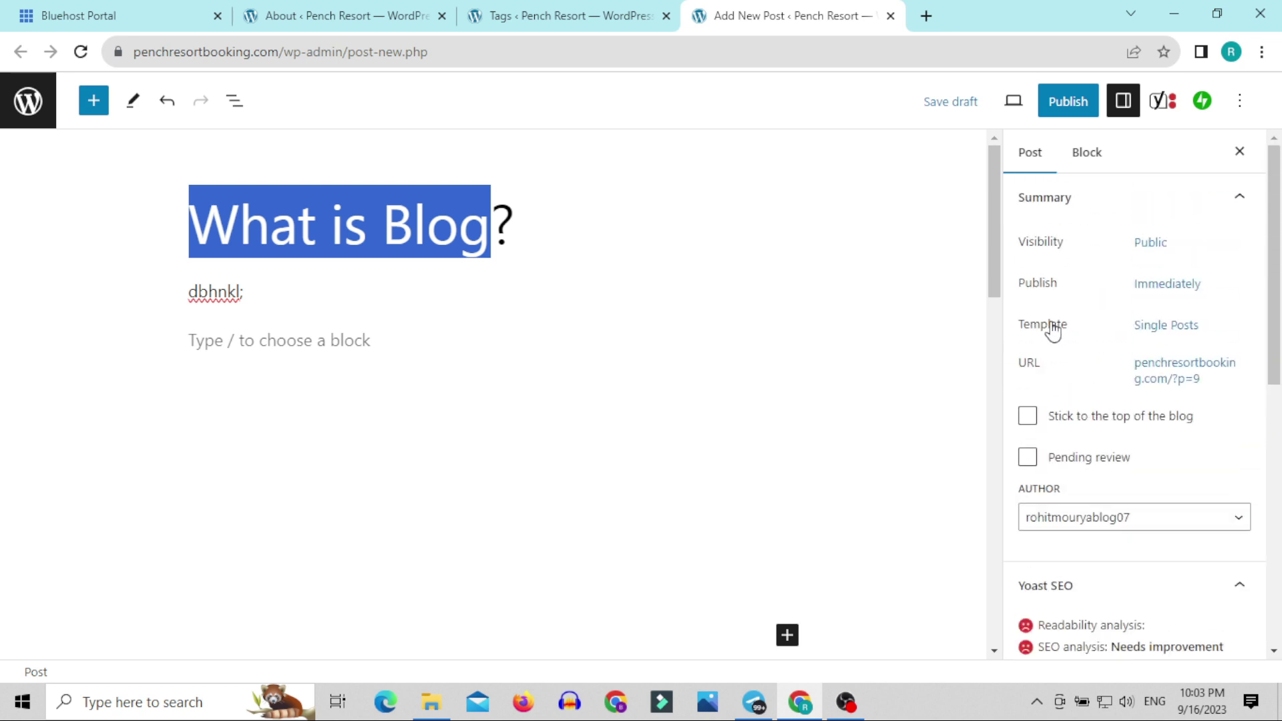
{"action": "scroll", "coordinate": [1051, 325], "scroll_direction": "down", "scroll_amount": 8}
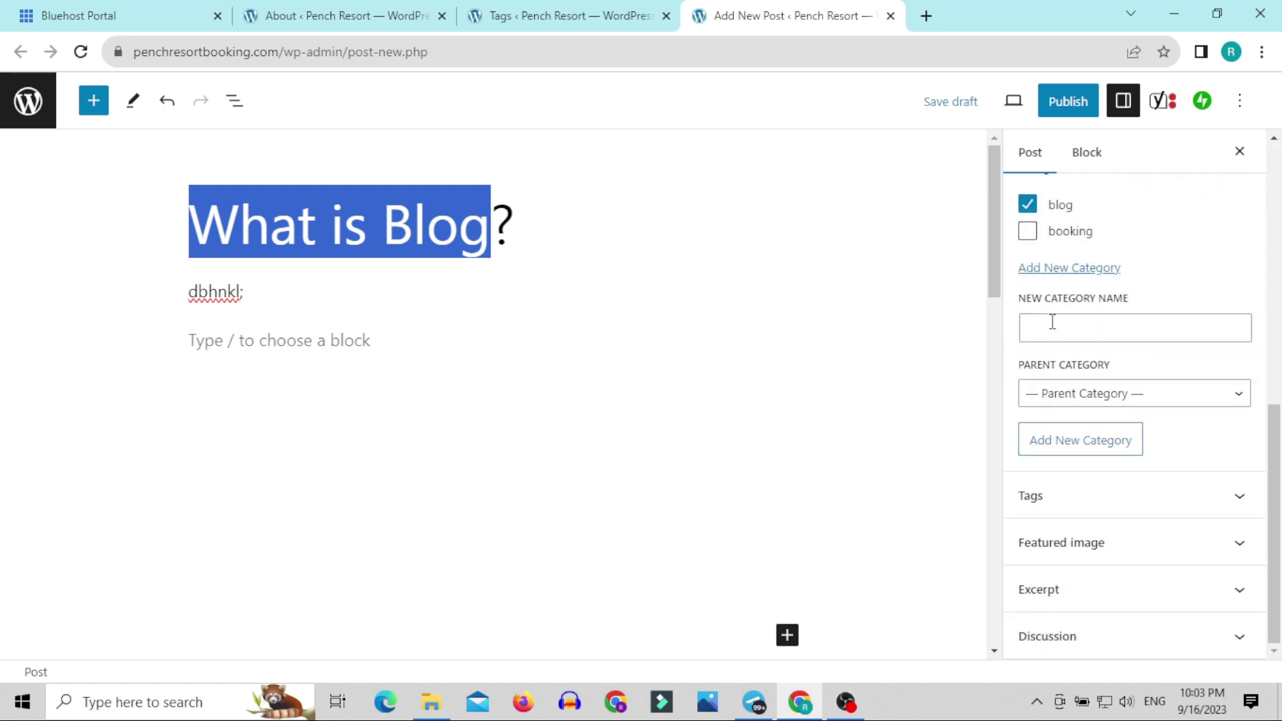
{"action": "left_click", "coordinate": [1055, 506]}
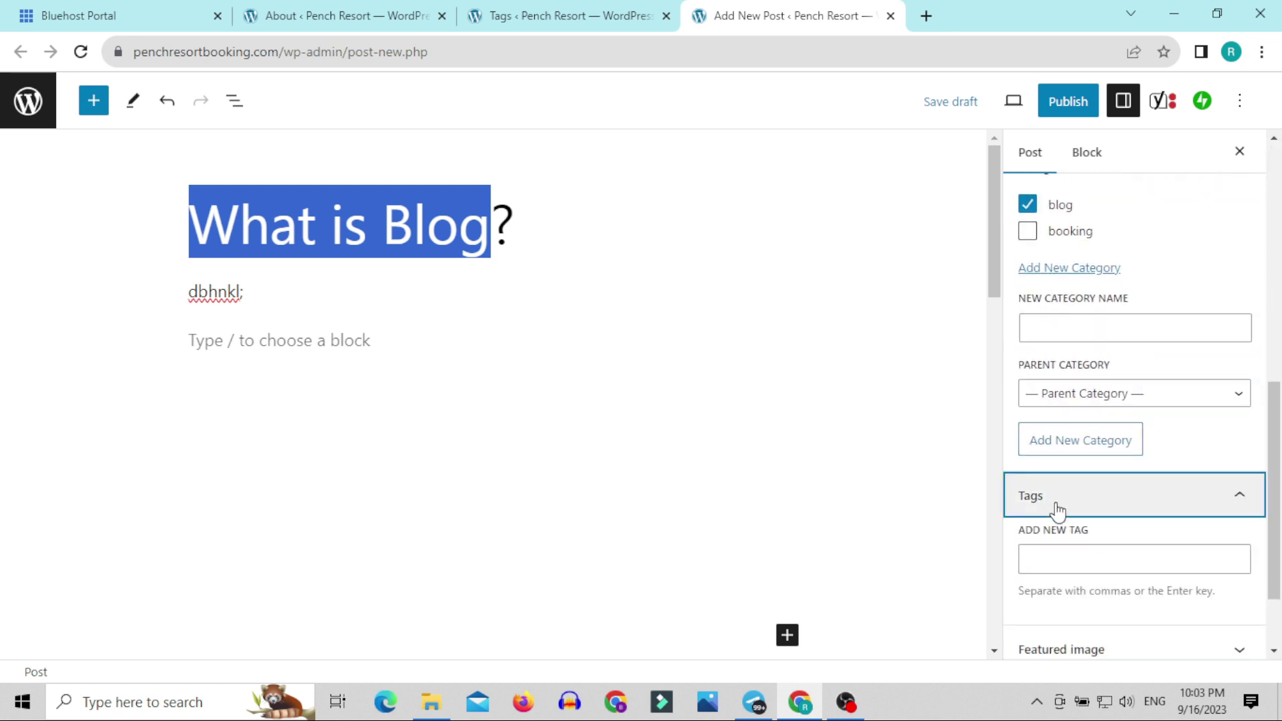
{"action": "left_click", "coordinate": [1064, 565]}
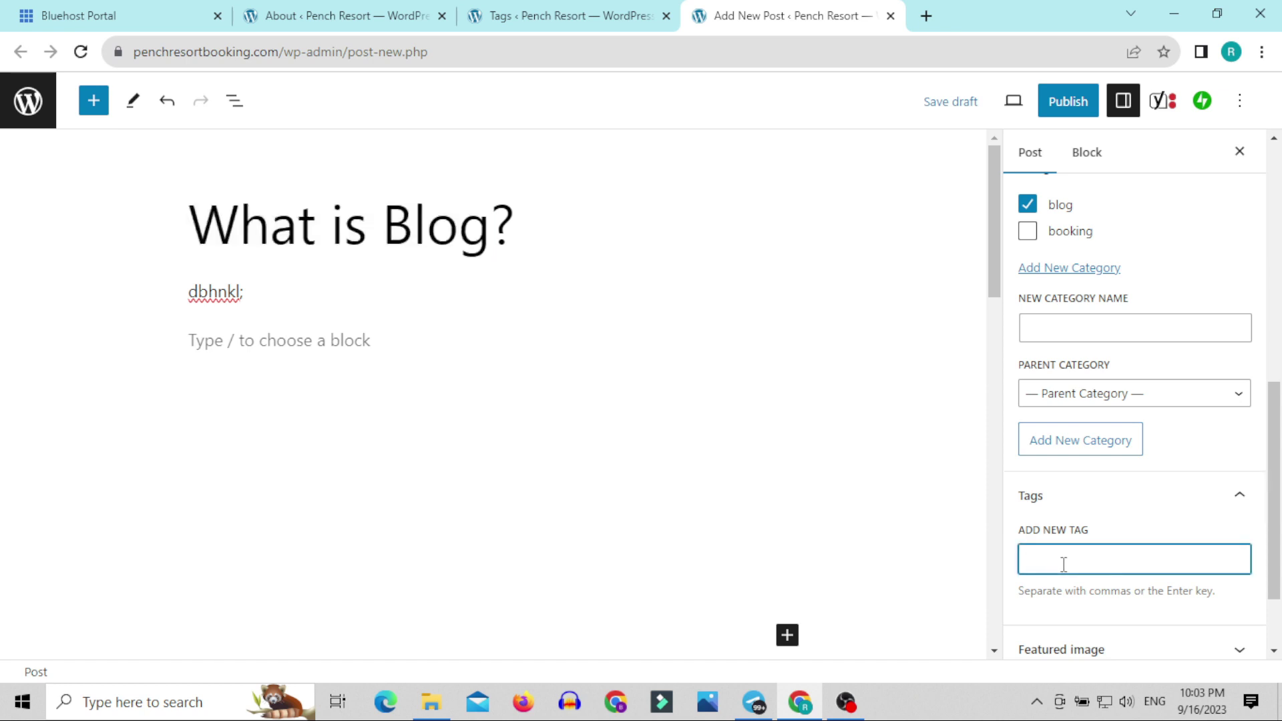
{"action": "type", "text": "what is blog"}
{"action": "key", "text": "Return"}
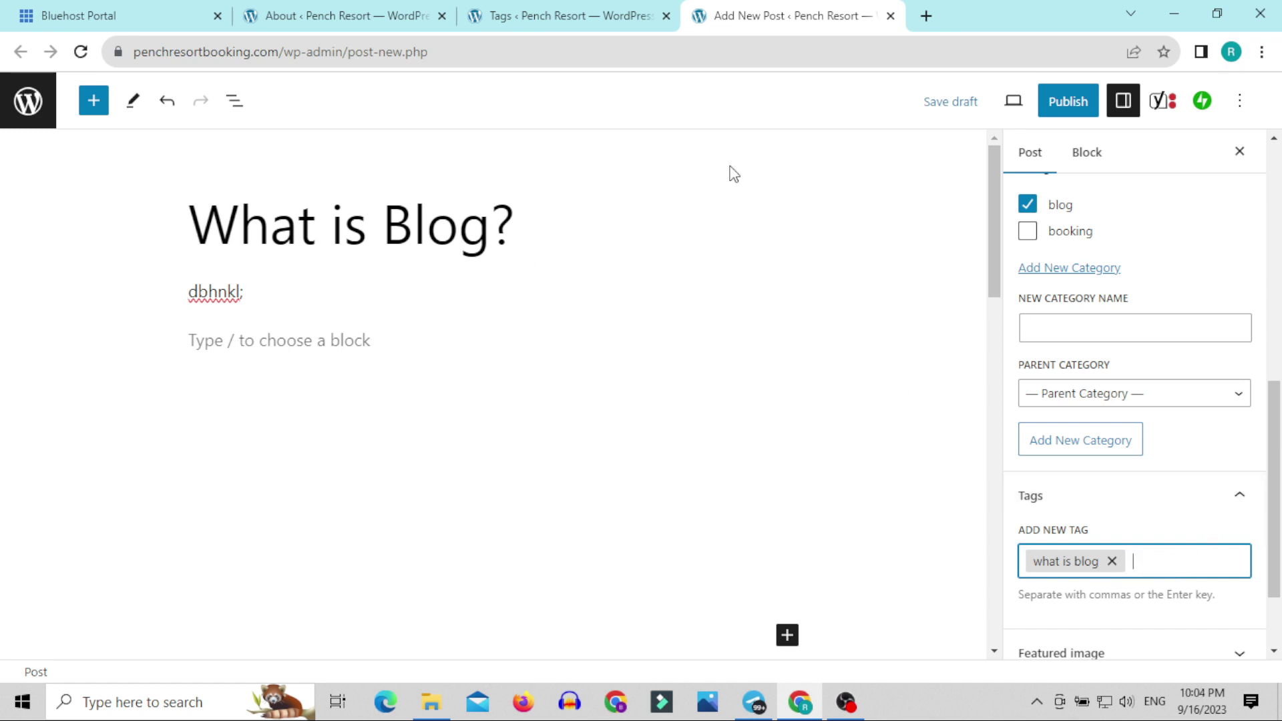
View the site's Tags page again and switch back to the draft's tag settings
{"action": "left_click", "coordinate": [582, 22]}
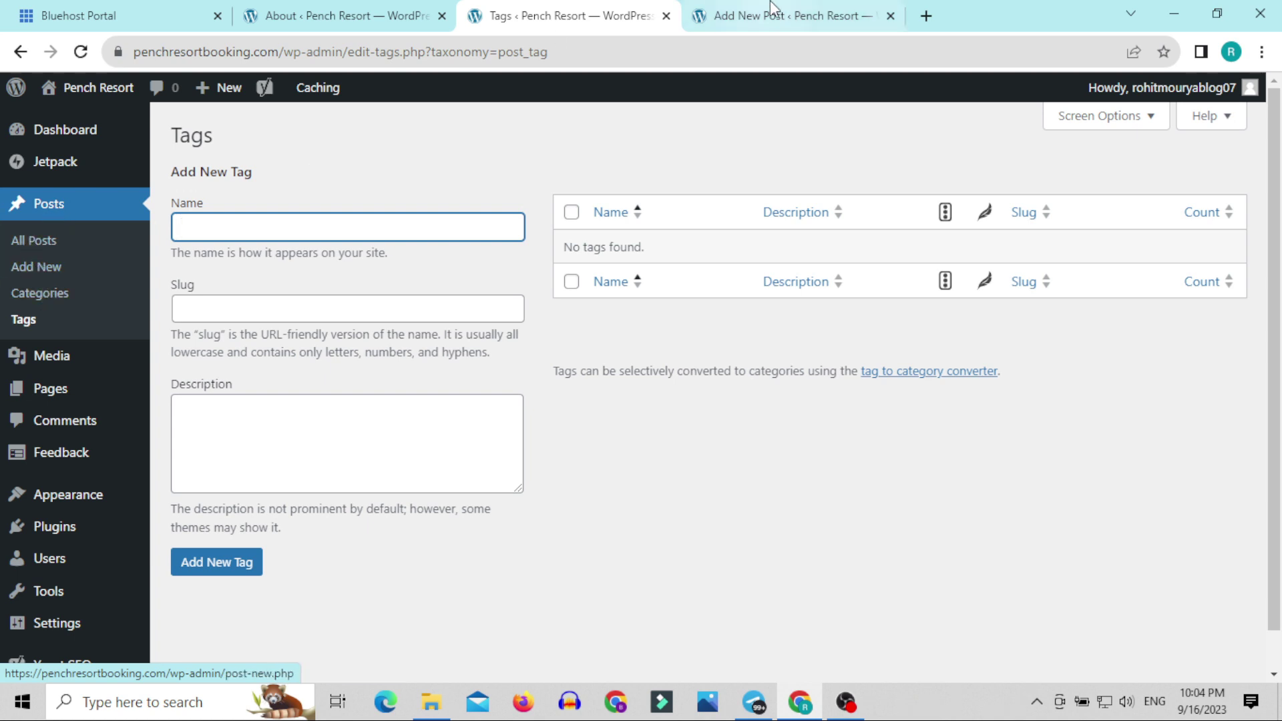
{"action": "key", "text": "ctrl+Tab"}
{"action": "left_click", "coordinate": [559, 17]}
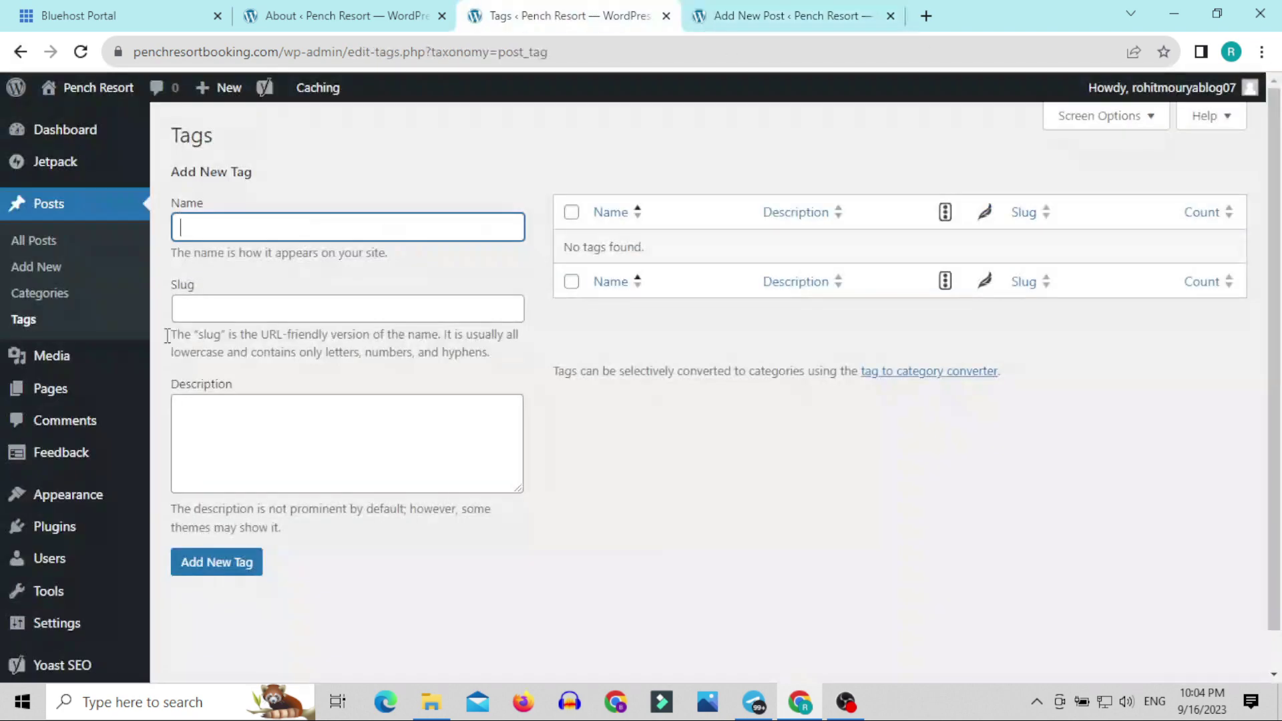
{"action": "left_click", "coordinate": [867, 10]}
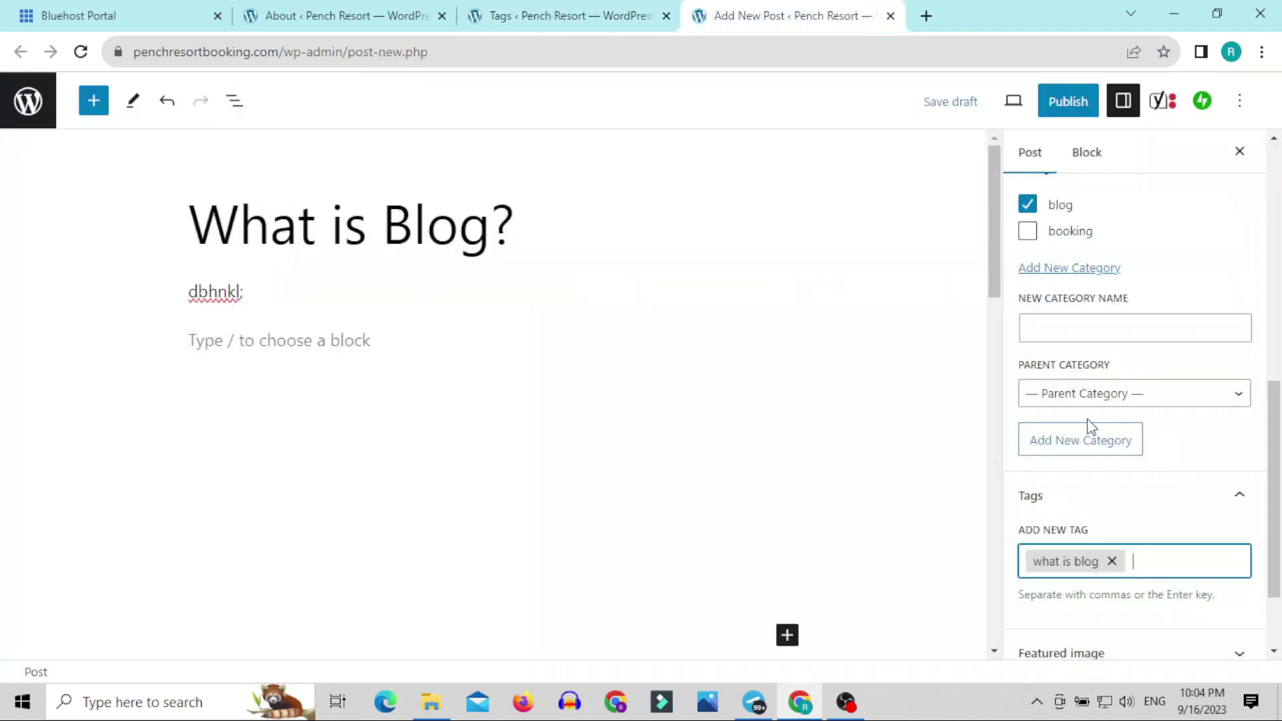
View the Media Library in place of the Tags page and open its Upload New Media page
{"action": "left_click", "coordinate": [520, 11]}
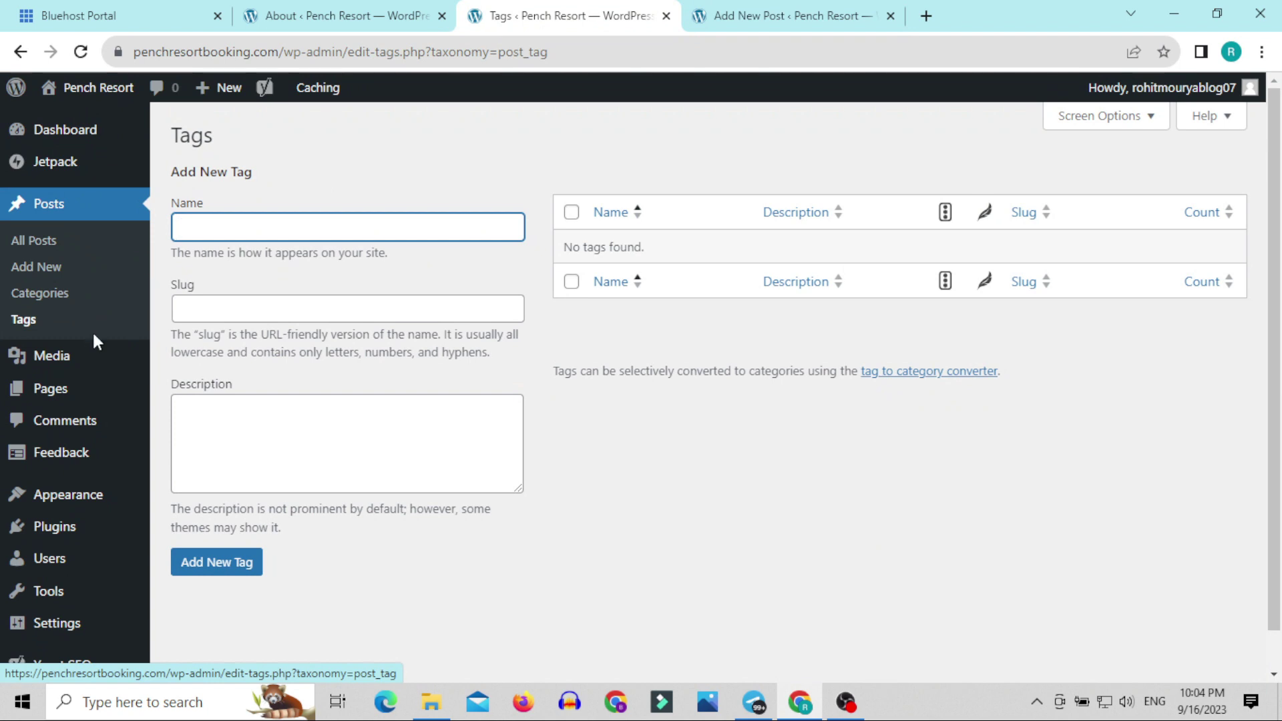
{"action": "mouse_move", "coordinate": [36, 368]}
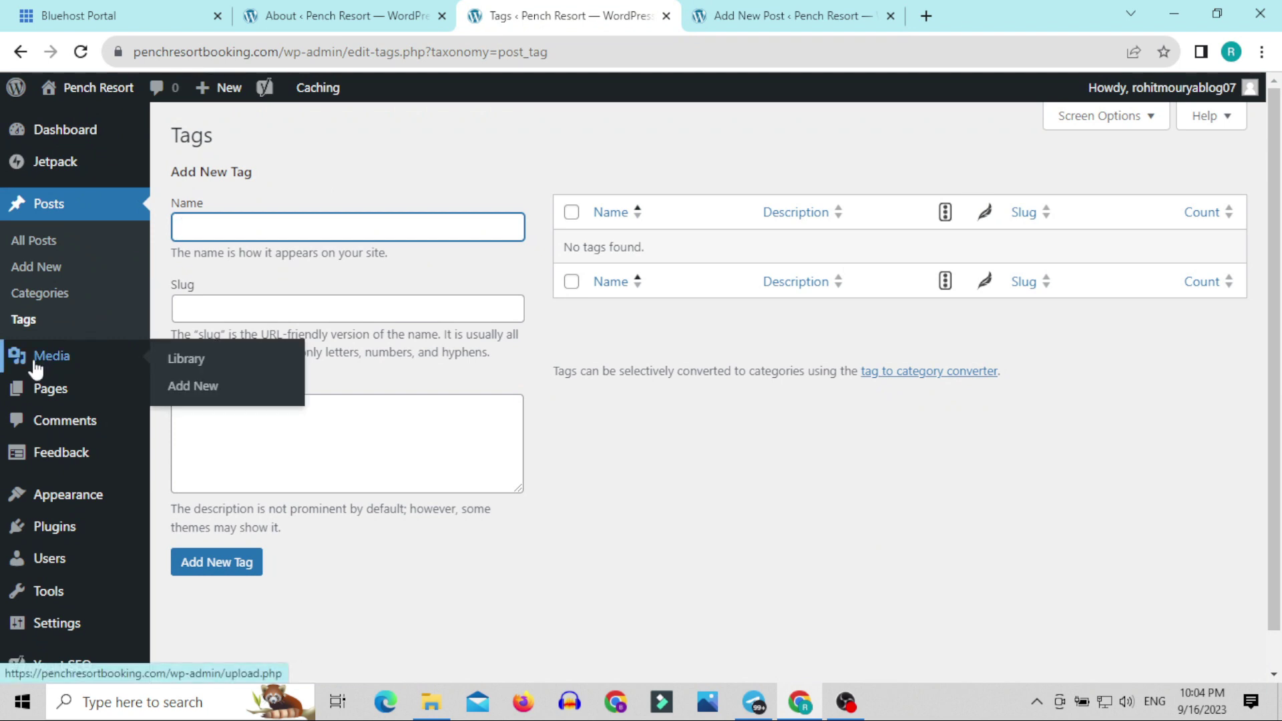
{"action": "left_click", "coordinate": [186, 360]}
{"action": "left_click", "coordinate": [738, 15]}
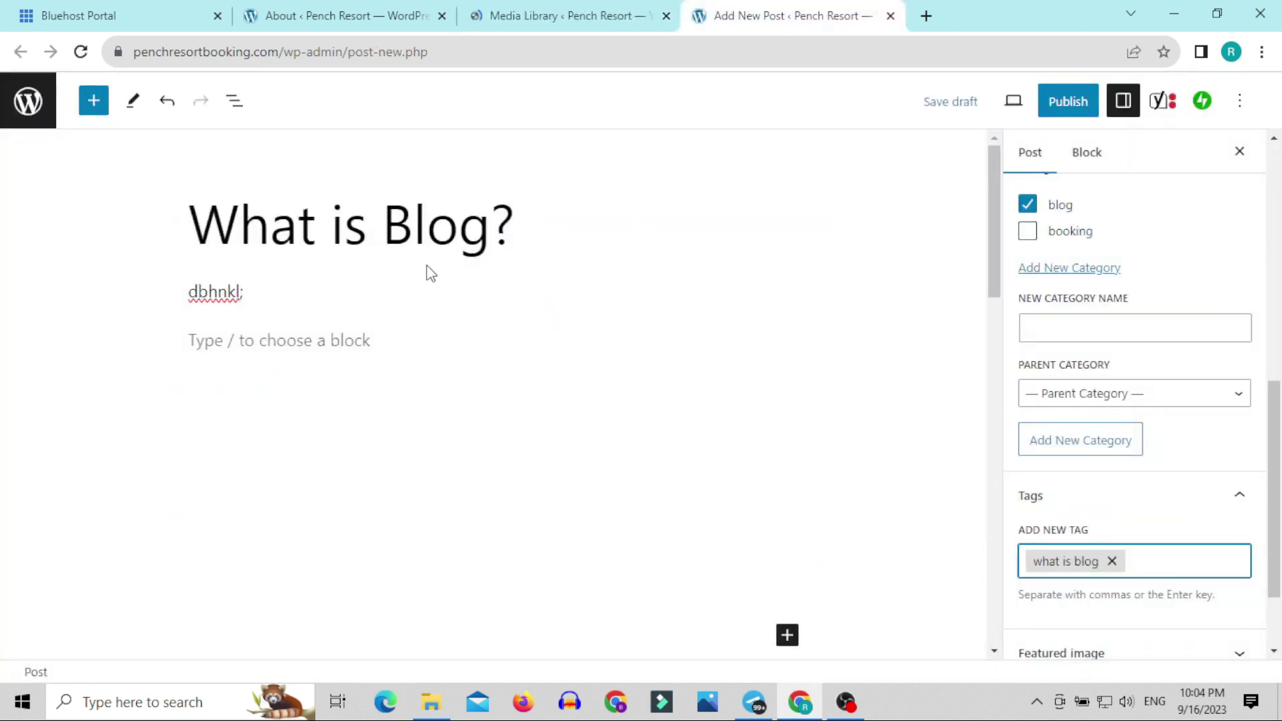
{"action": "left_click", "coordinate": [520, 7]}
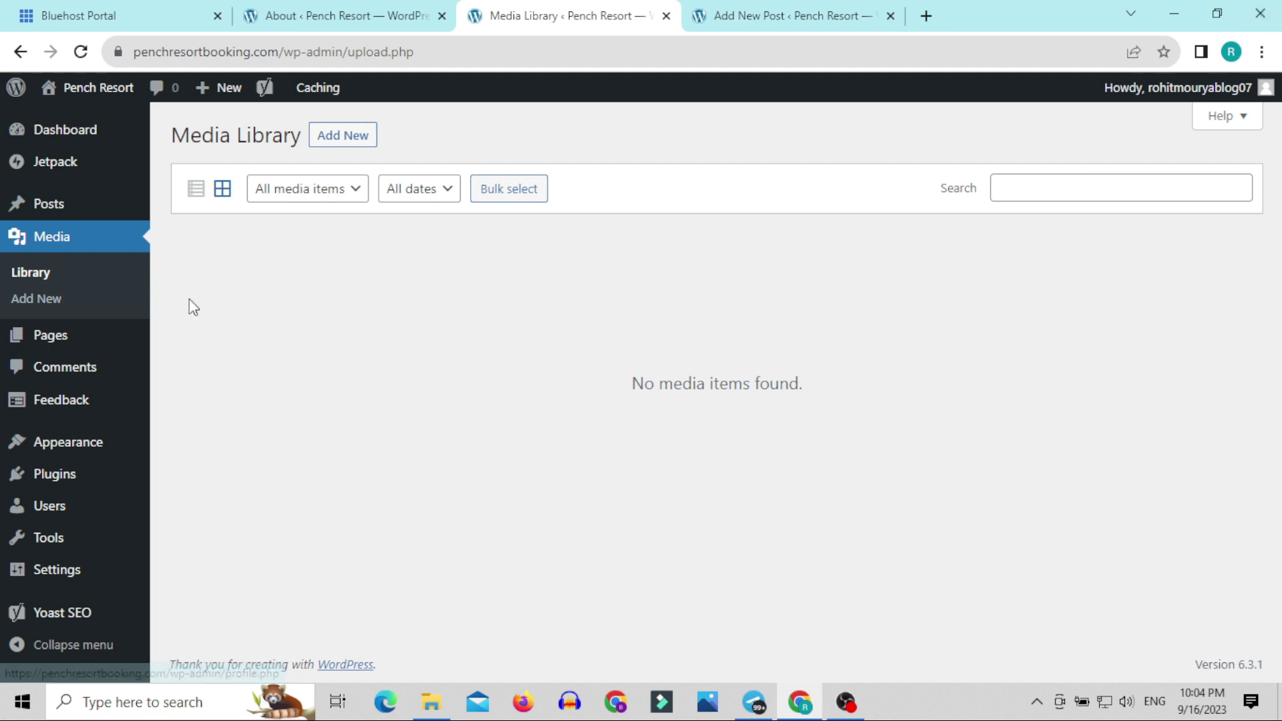
{"action": "left_click", "coordinate": [24, 302]}
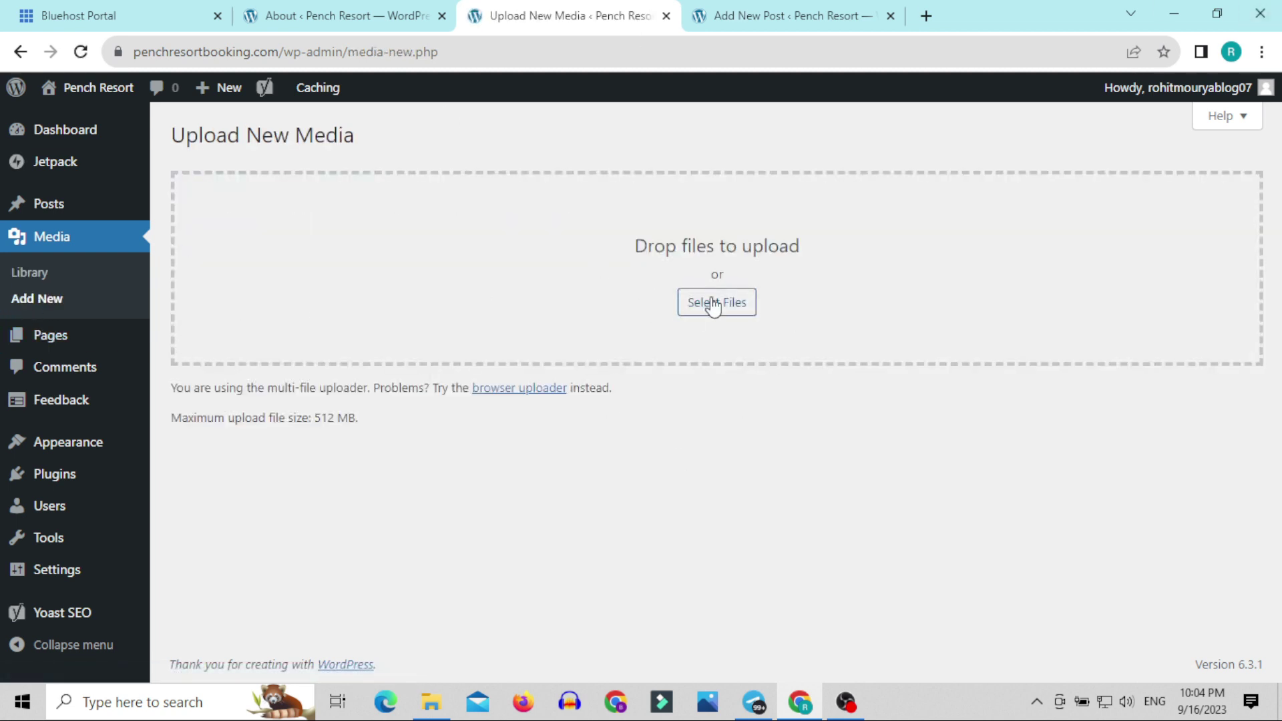
Return to the "What is Blog?" draft and add a Gallery block below the existing paragraph
{"action": "left_click", "coordinate": [792, 8]}
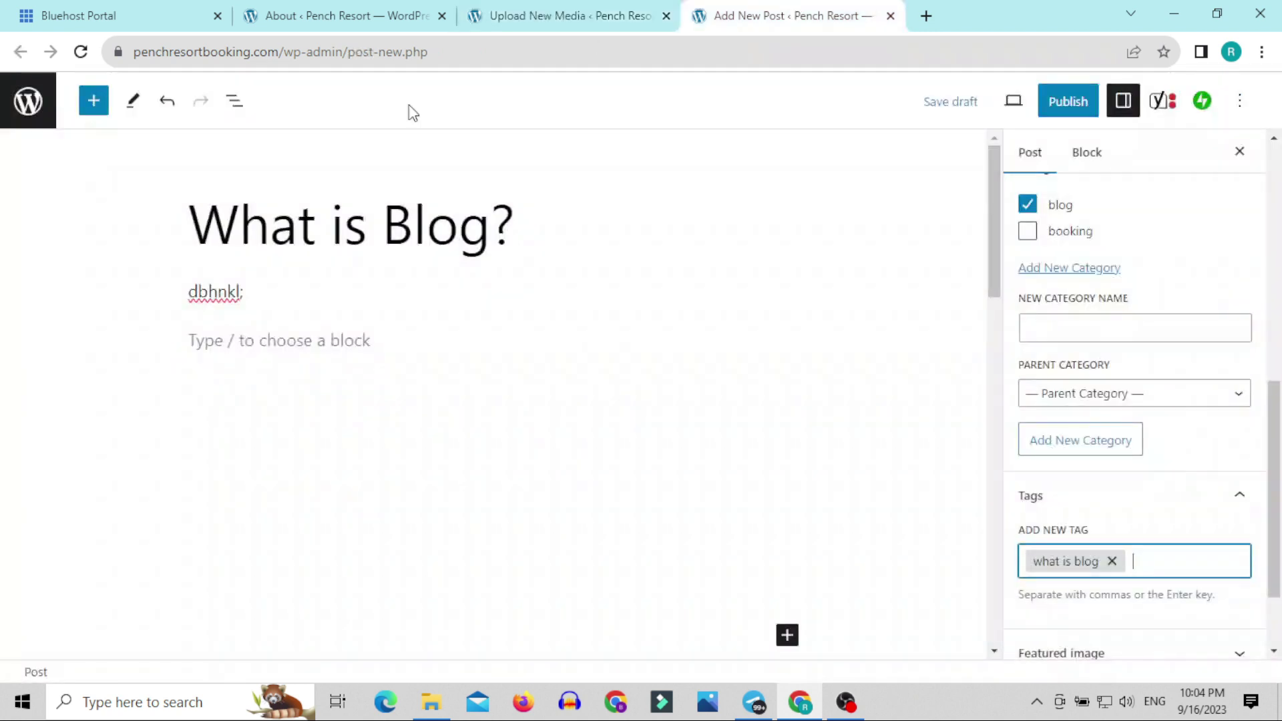
{"action": "left_click", "coordinate": [788, 636]}
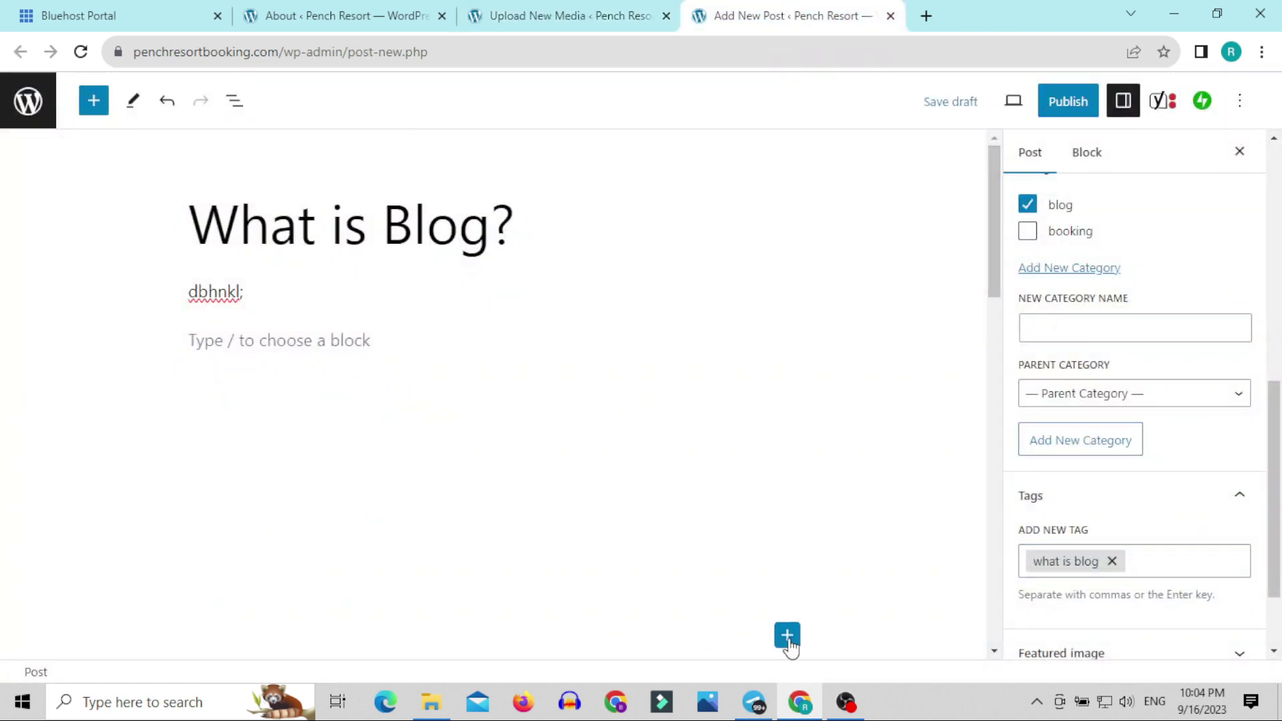
{"action": "left_click", "coordinate": [832, 516]}
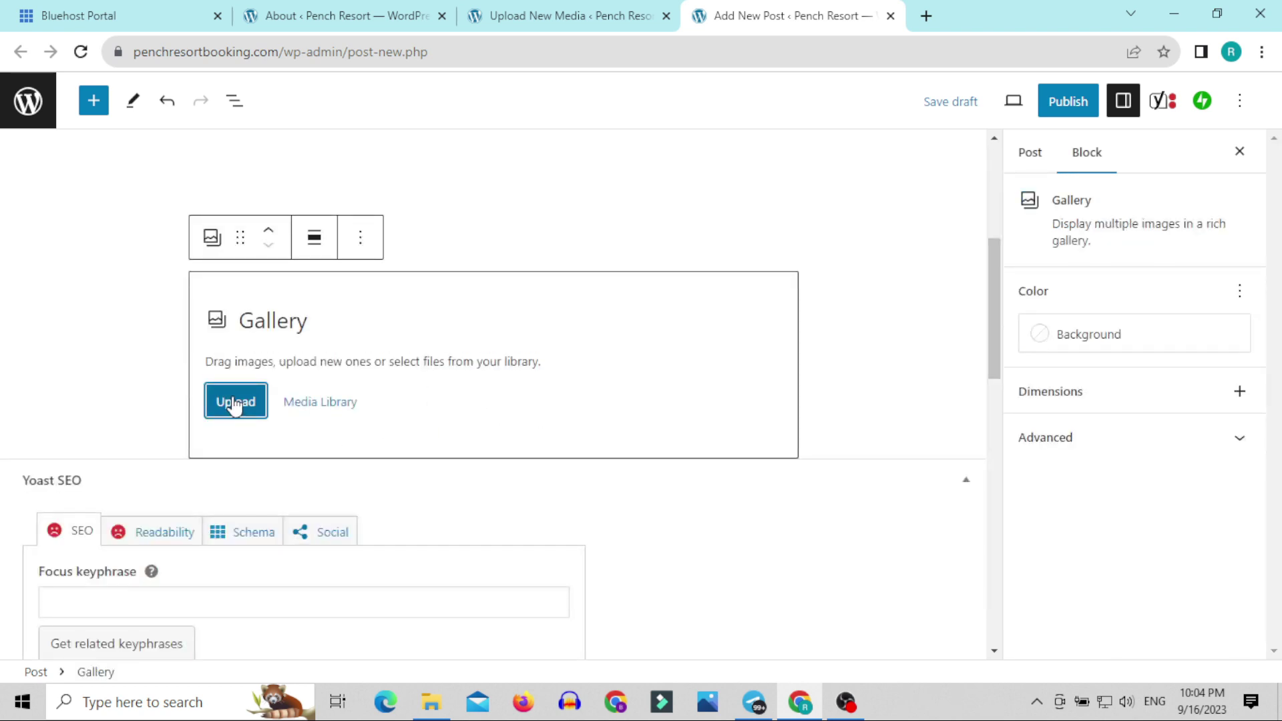
Open the list of all pages in place of the Upload New Media page
{"action": "left_click", "coordinate": [565, 13]}
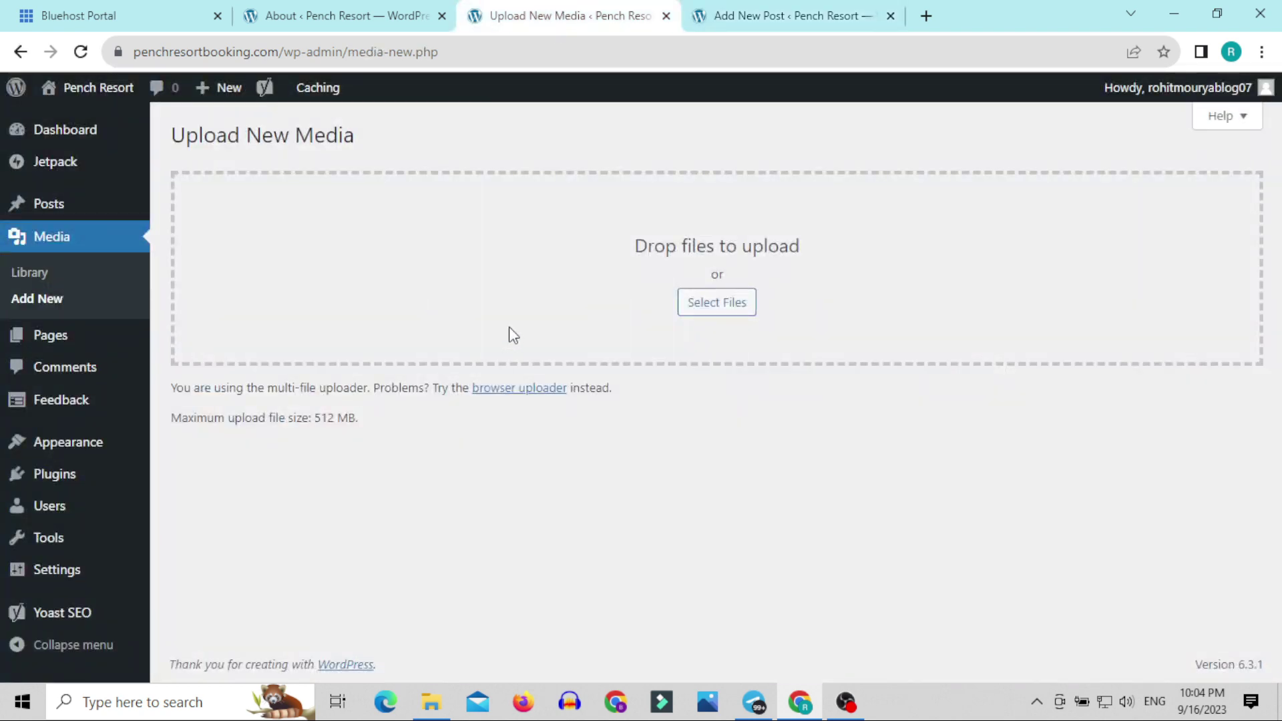
{"action": "mouse_move", "coordinate": [58, 345]}
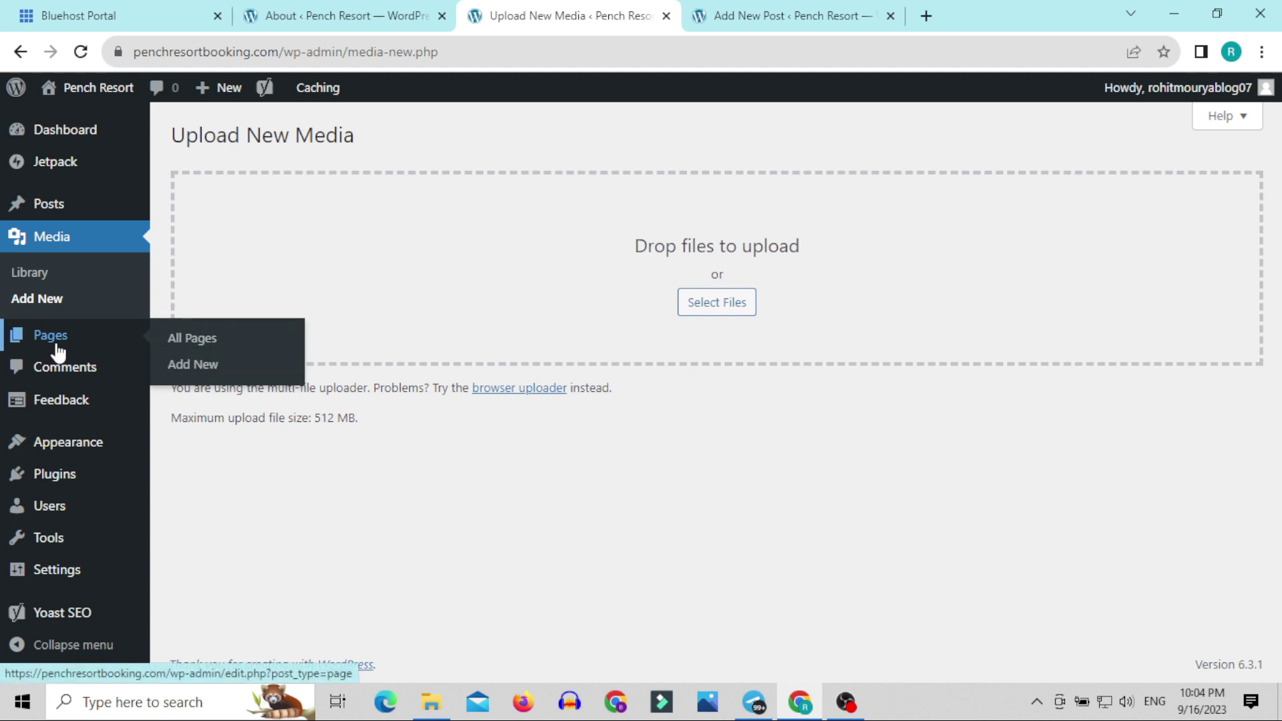
{"action": "left_click", "coordinate": [178, 336]}
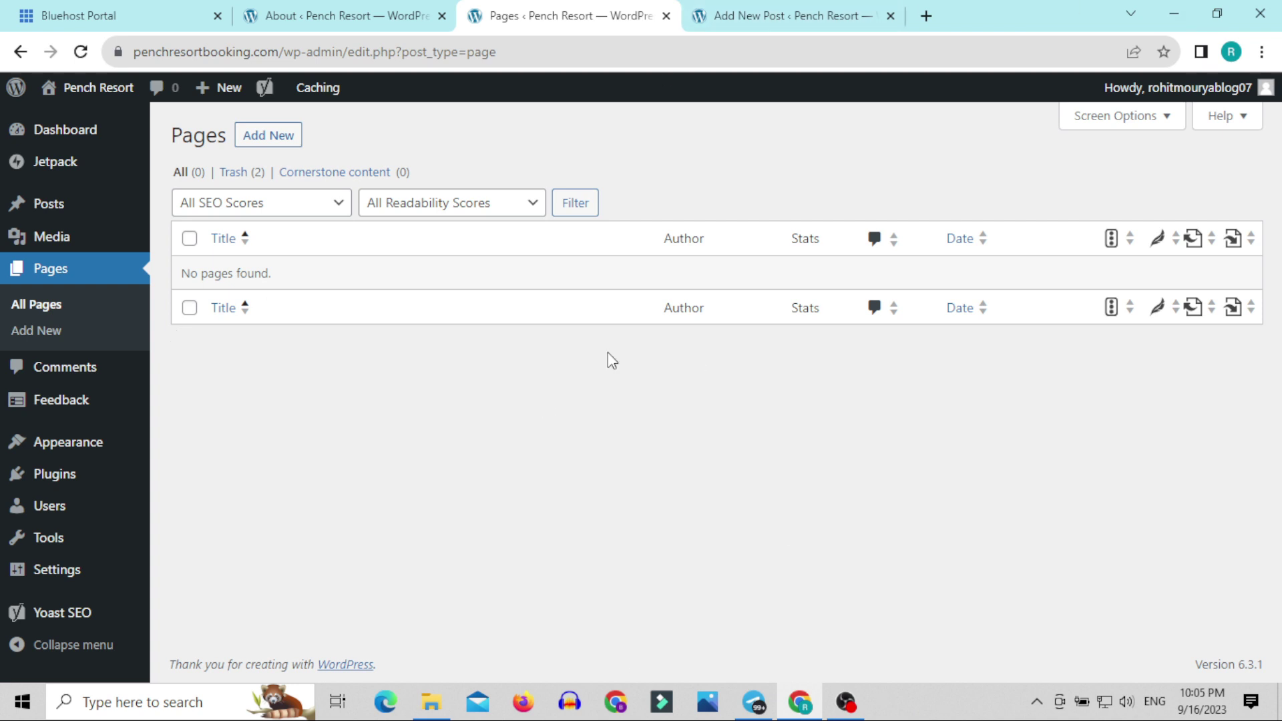
Open the Add New Page editor in a separate tab, view it and return to the Pages list
{"action": "right_click", "coordinate": [40, 335]}
{"action": "left_click", "coordinate": [76, 348]}
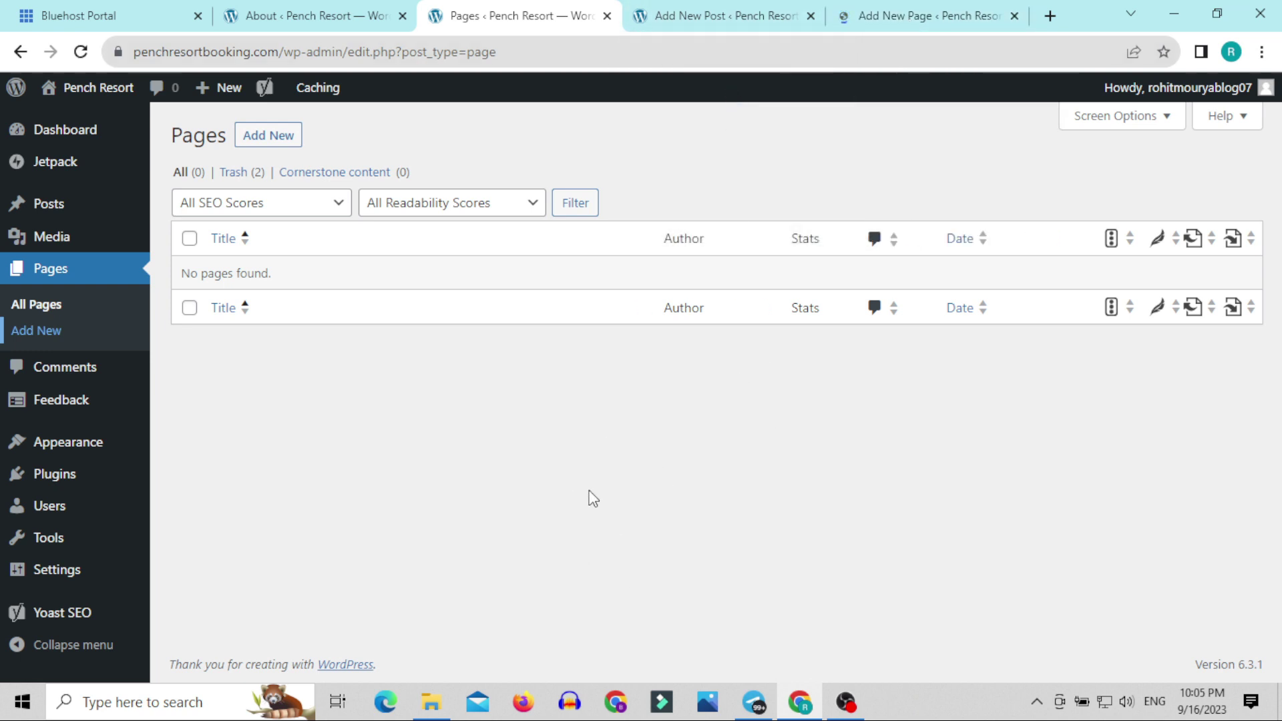
{"action": "left_click", "coordinate": [898, 13]}
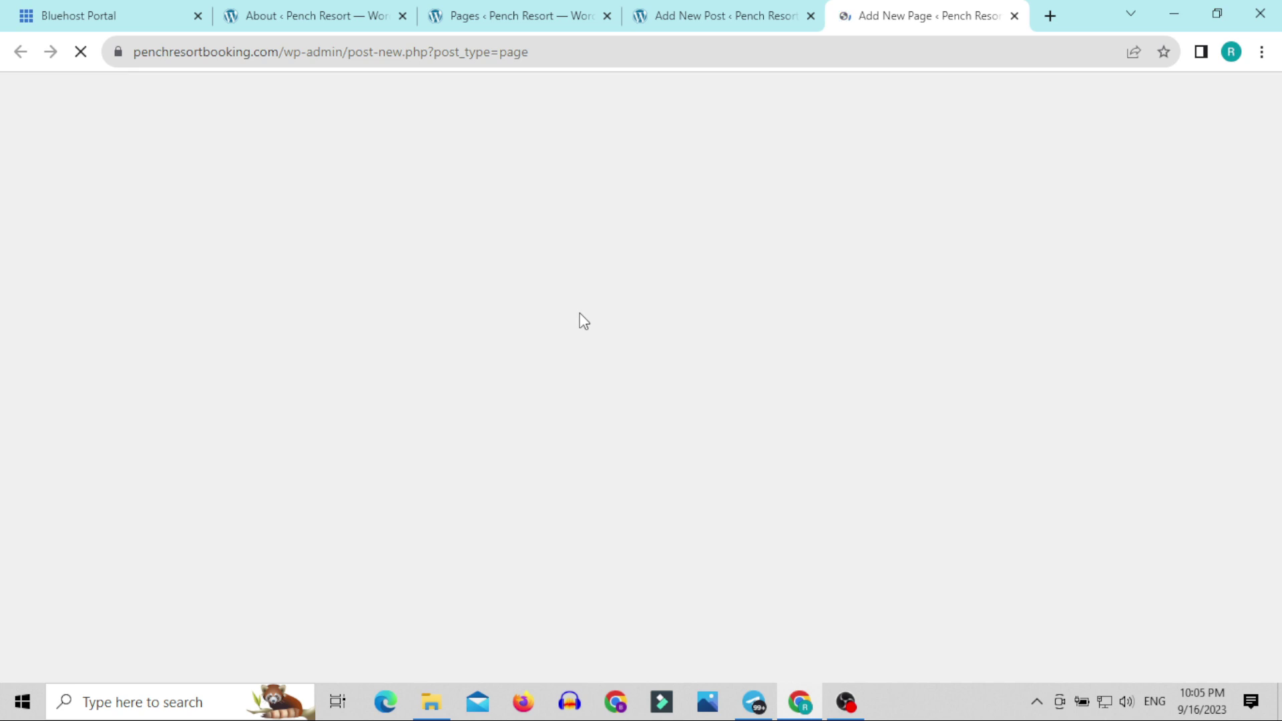
{"action": "left_click", "coordinate": [515, 13]}
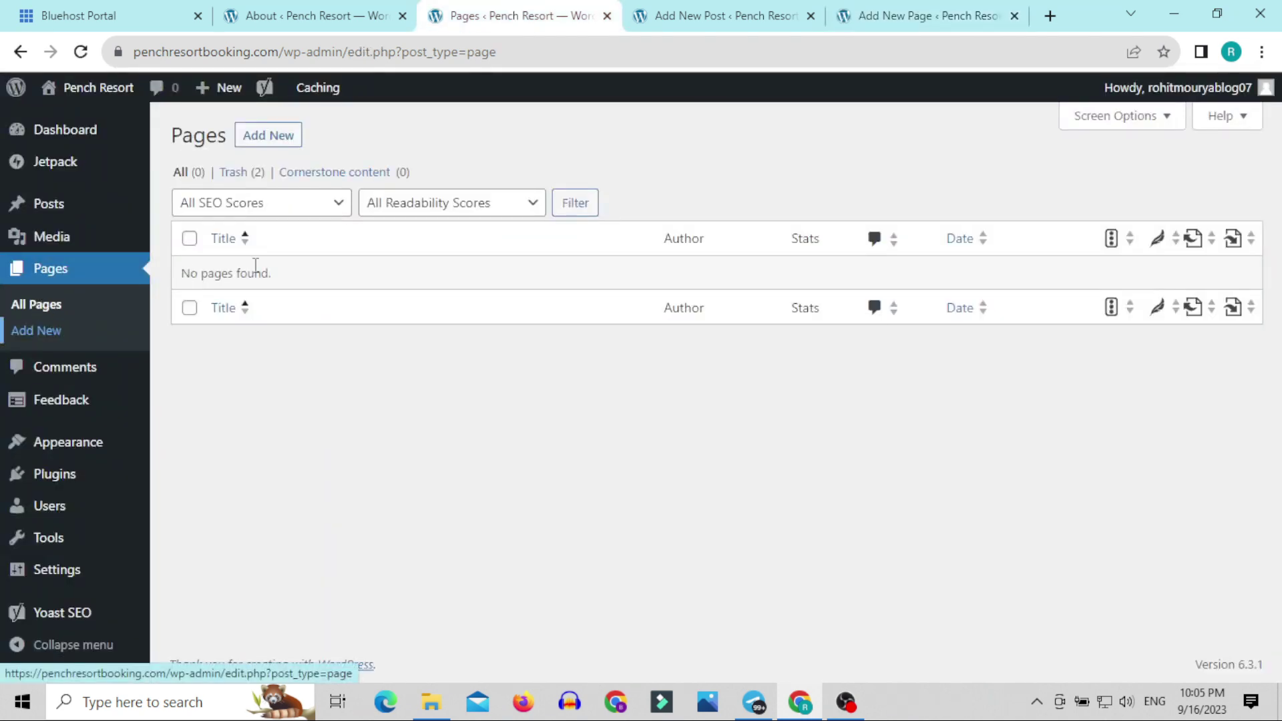
{"action": "left_click", "coordinate": [875, 14]}
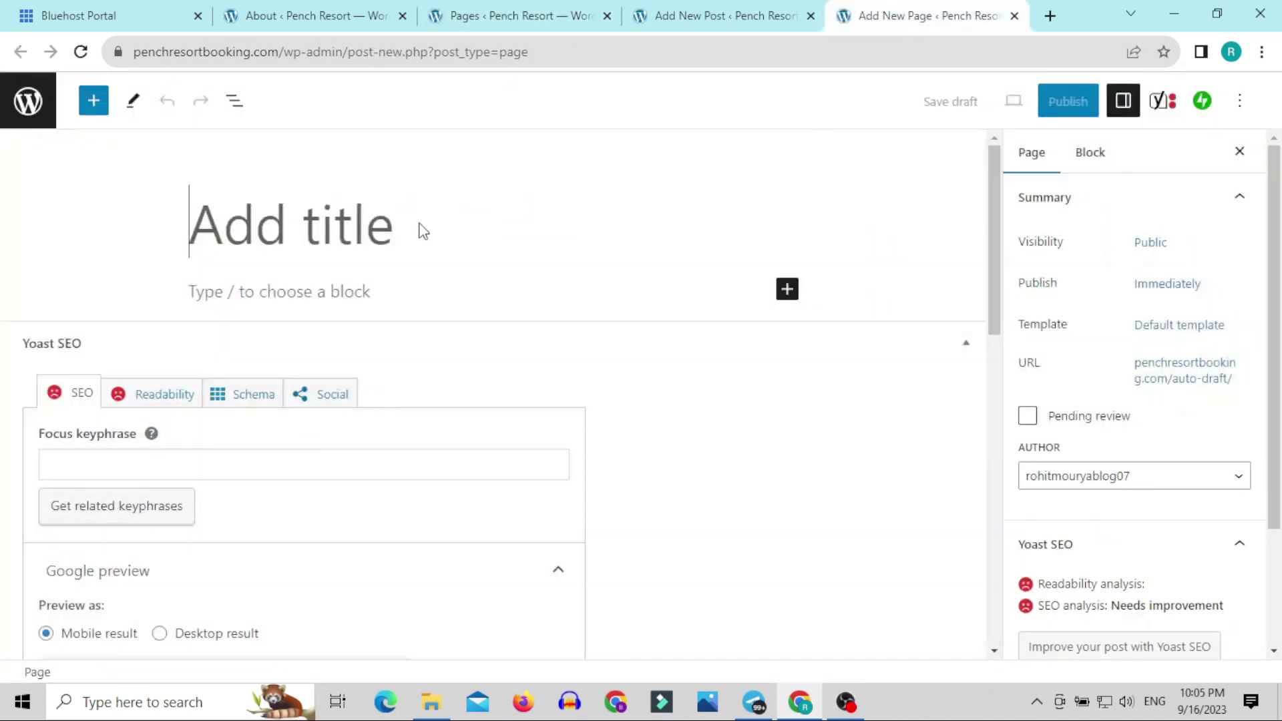
{"action": "left_click", "coordinate": [577, 18]}
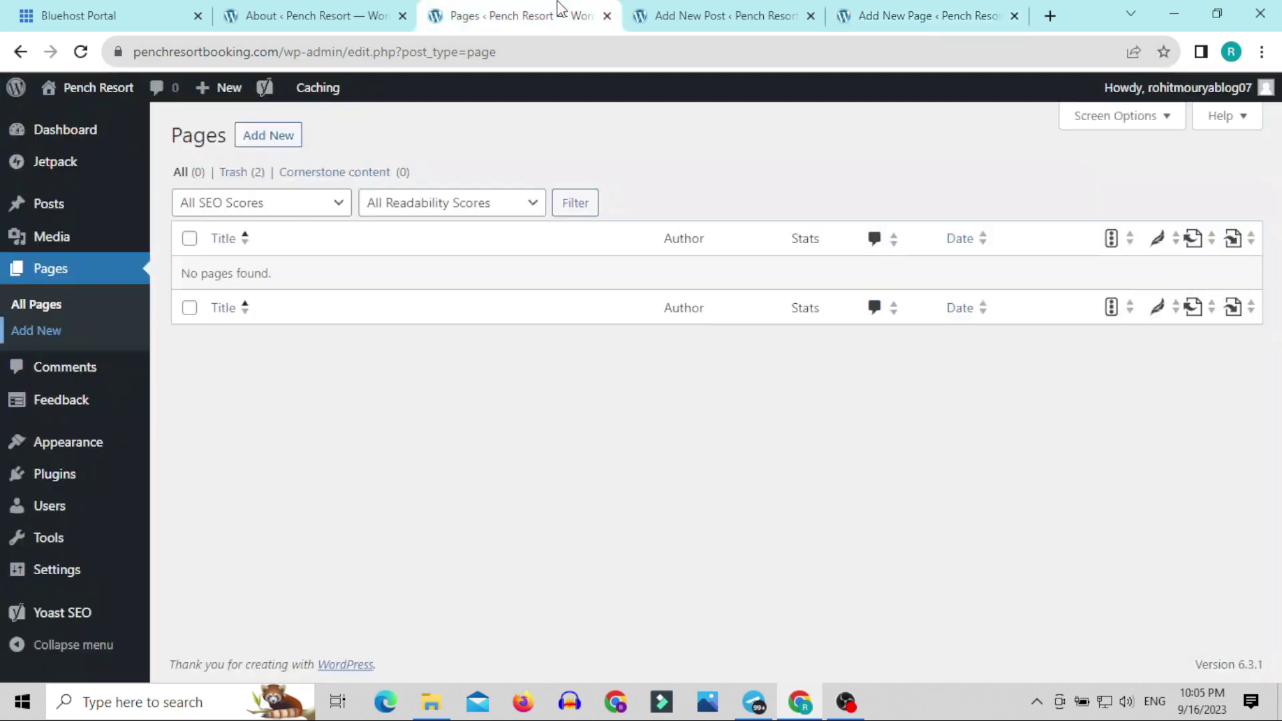
View the site's Comments page and open the Themes page in its place
{"action": "left_click", "coordinate": [73, 371]}
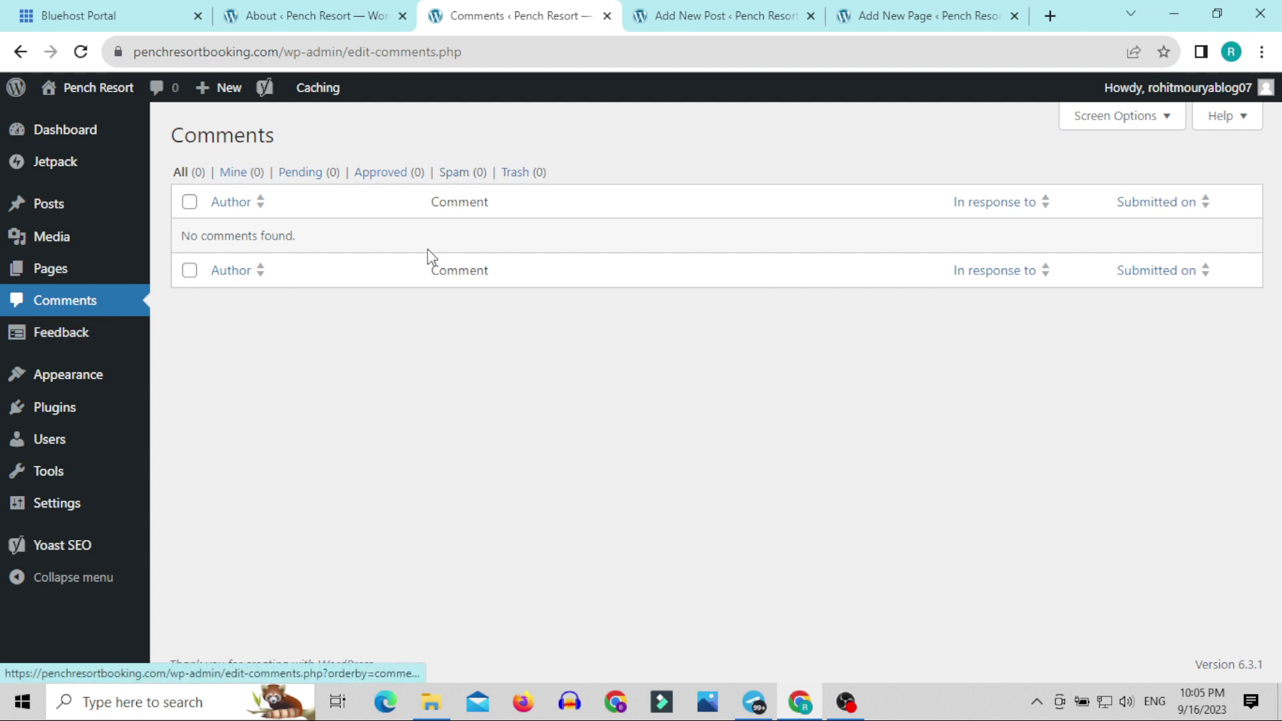
{"action": "mouse_move", "coordinate": [67, 339]}
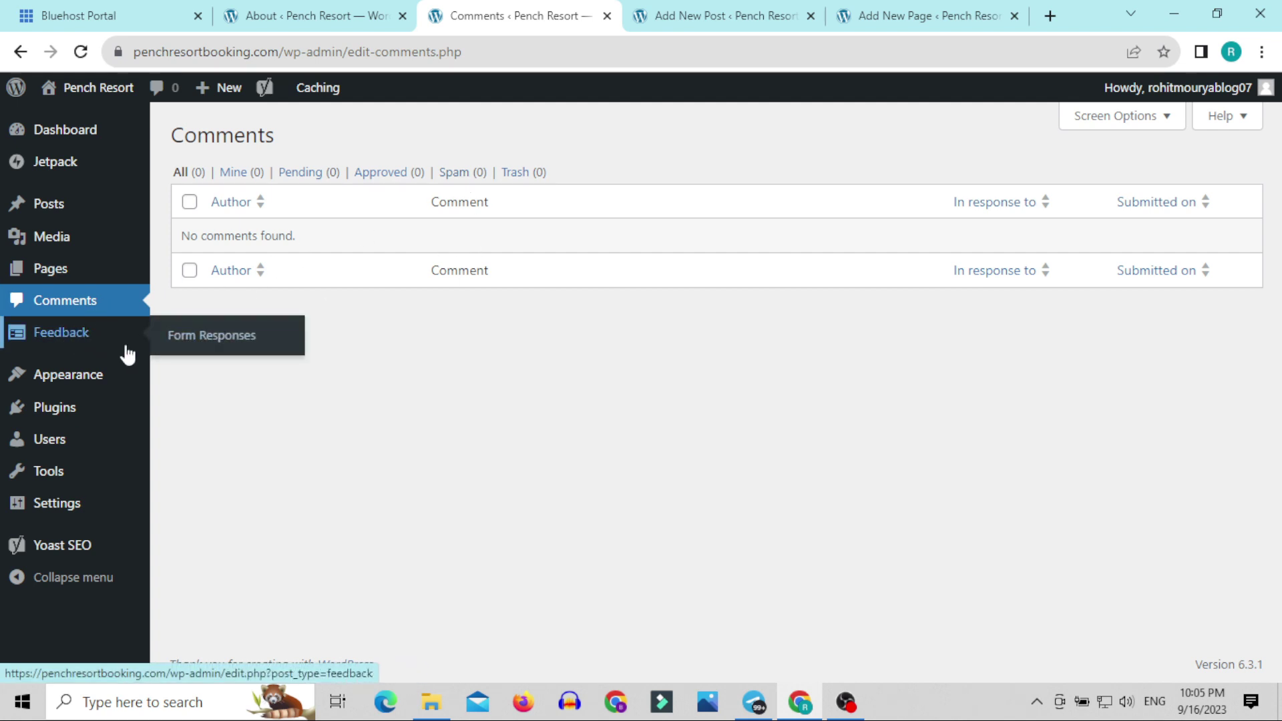
{"action": "mouse_move", "coordinate": [77, 393]}
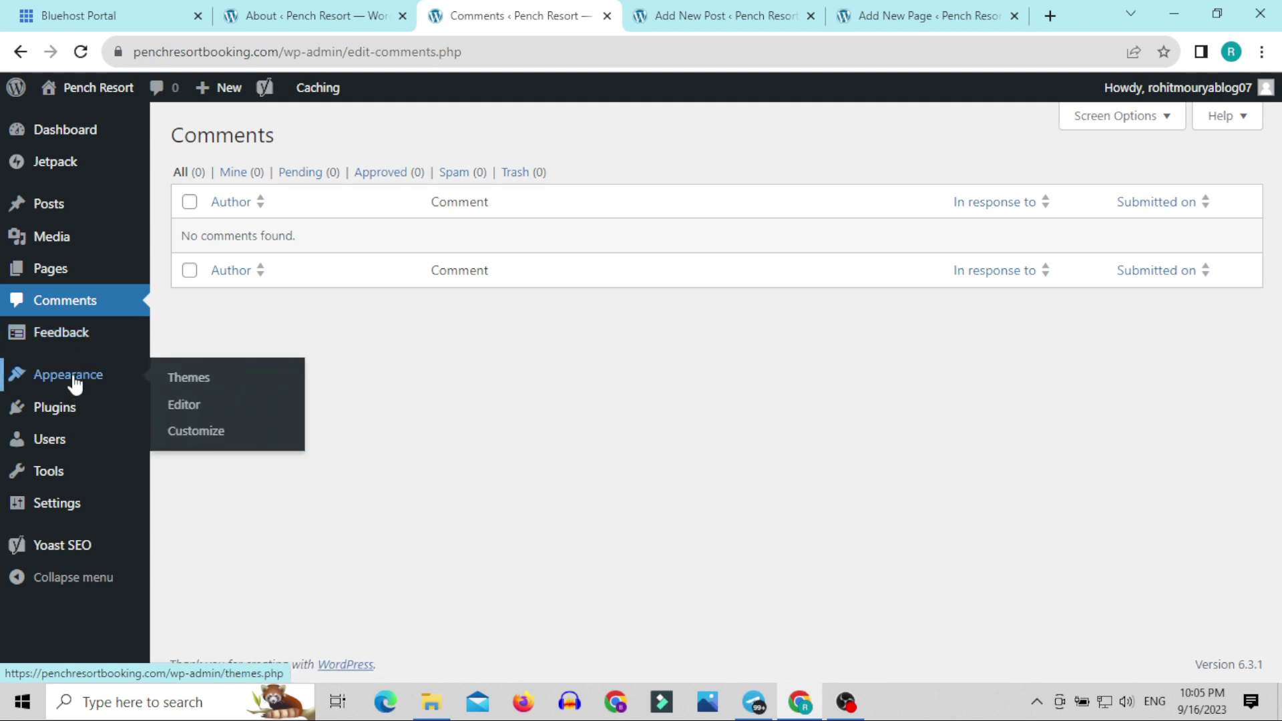
{"action": "left_click", "coordinate": [183, 378]}
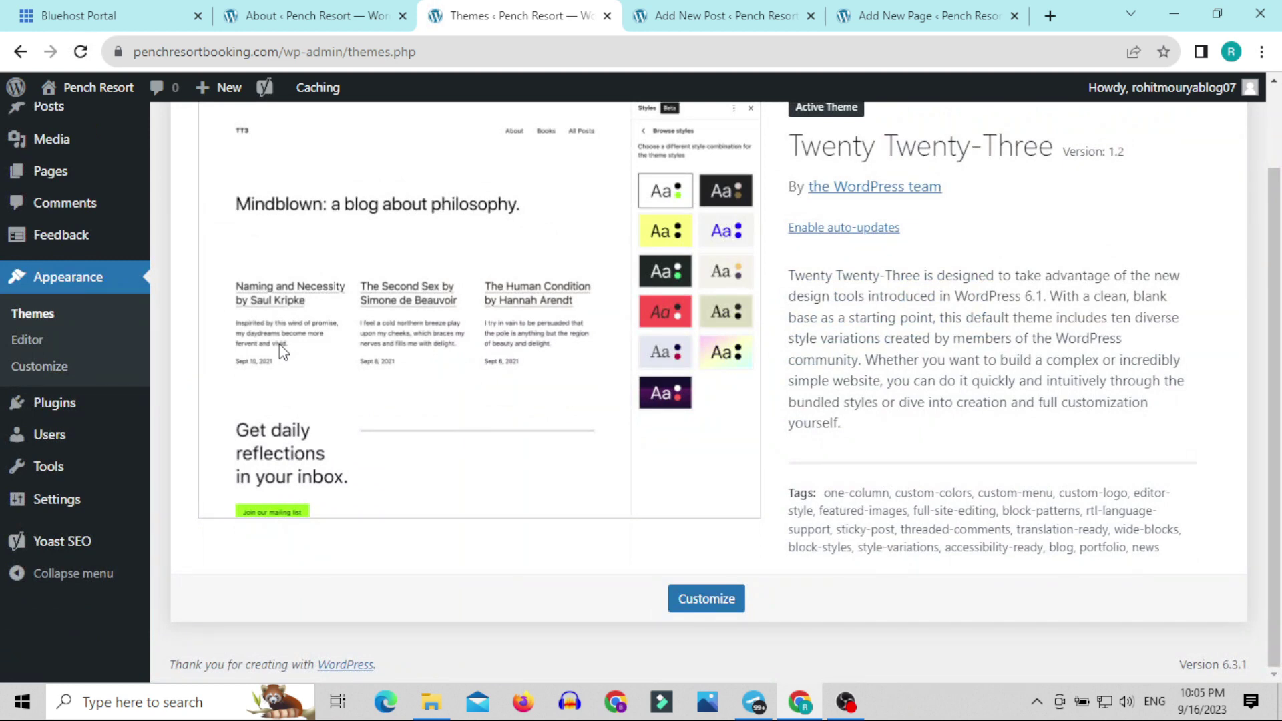
Open the live site in a new tab and close the Add New Page and Add New Post tabs
{"action": "mouse_move", "coordinate": [84, 94]}
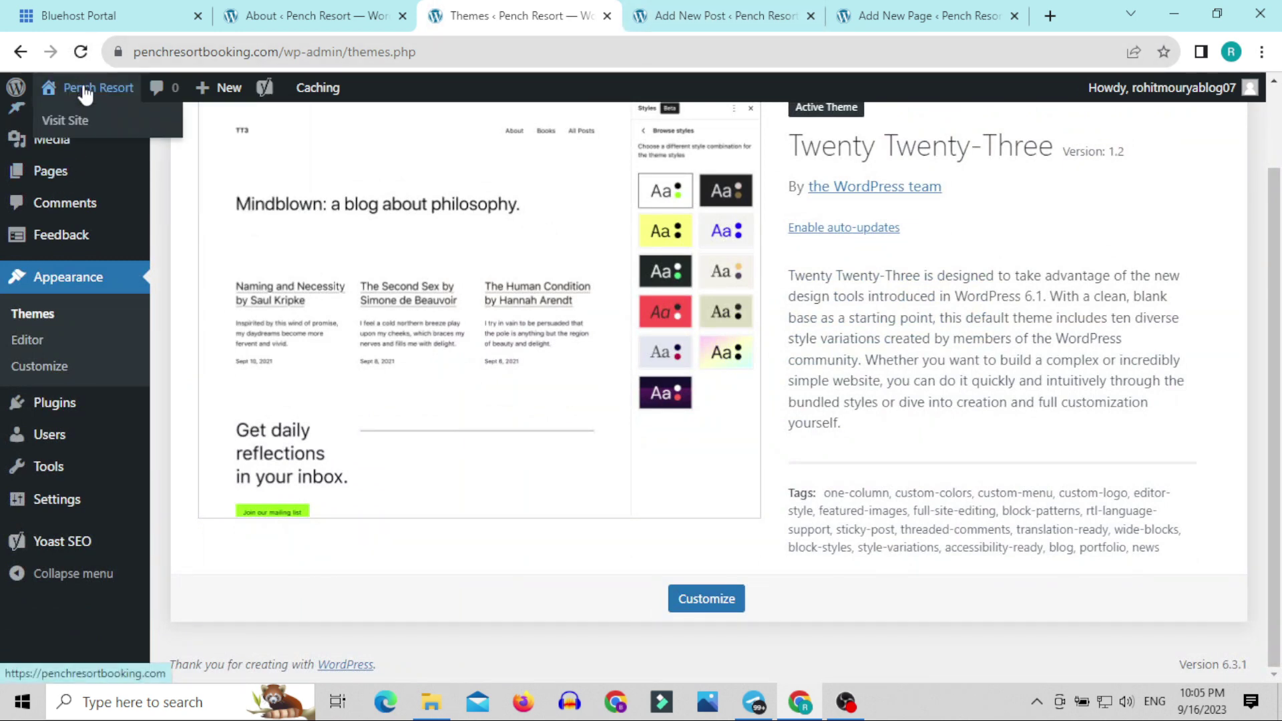
{"action": "right_click", "coordinate": [73, 120]}
{"action": "left_click", "coordinate": [107, 131]}
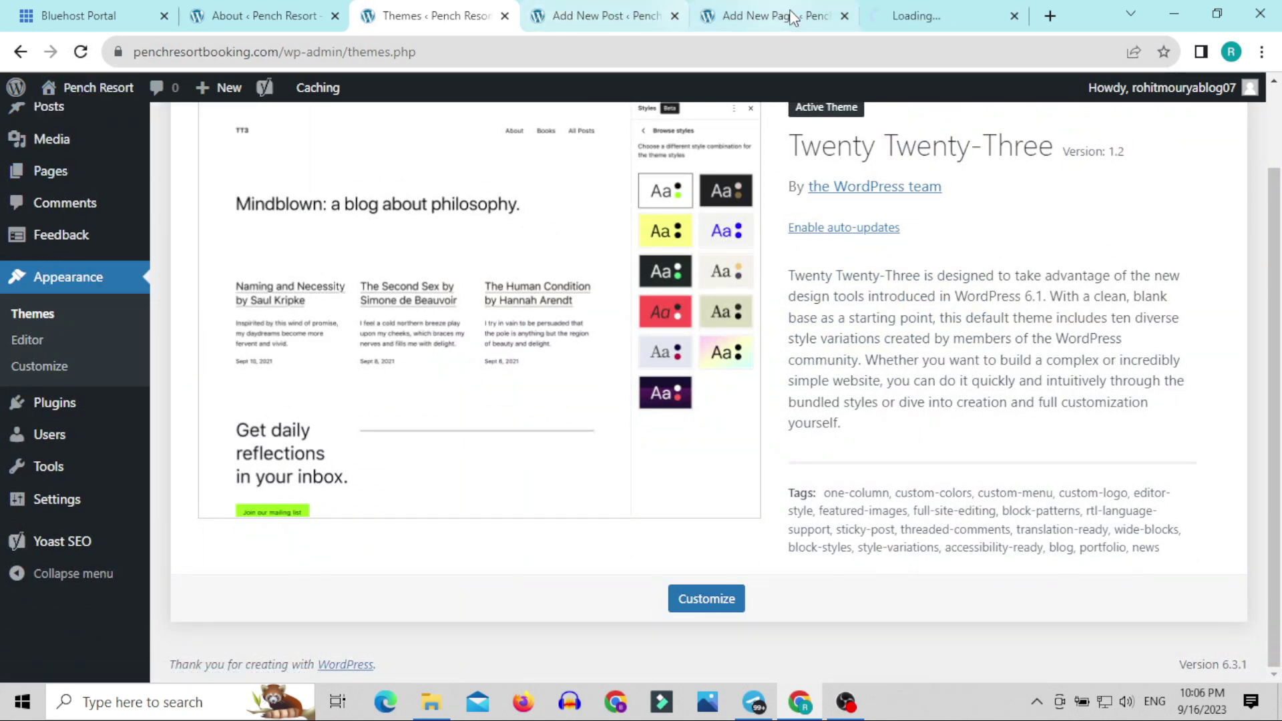
{"action": "middle_click", "coordinate": [770, 20]}
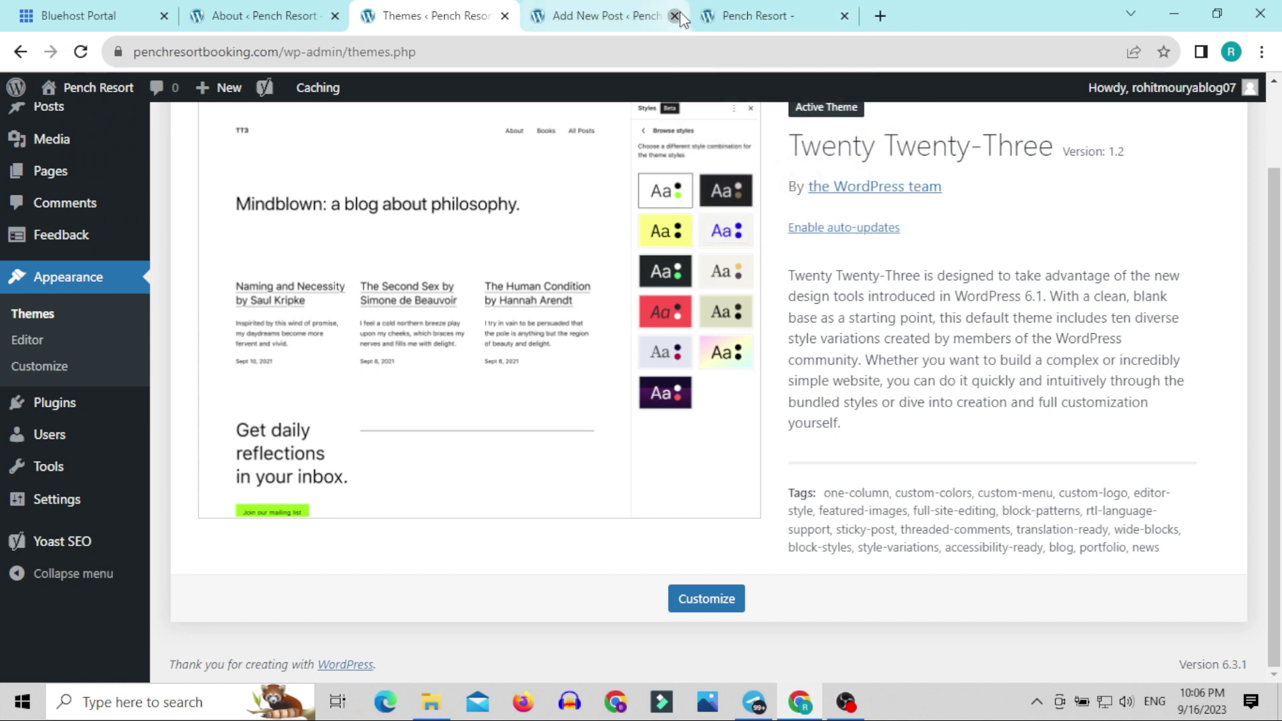
{"action": "left_click", "coordinate": [675, 15]}
Examine the live homepage down to its footer and compare it with the active Twenty Twenty-Three theme on the Themes page
{"action": "left_click", "coordinate": [731, 159]}
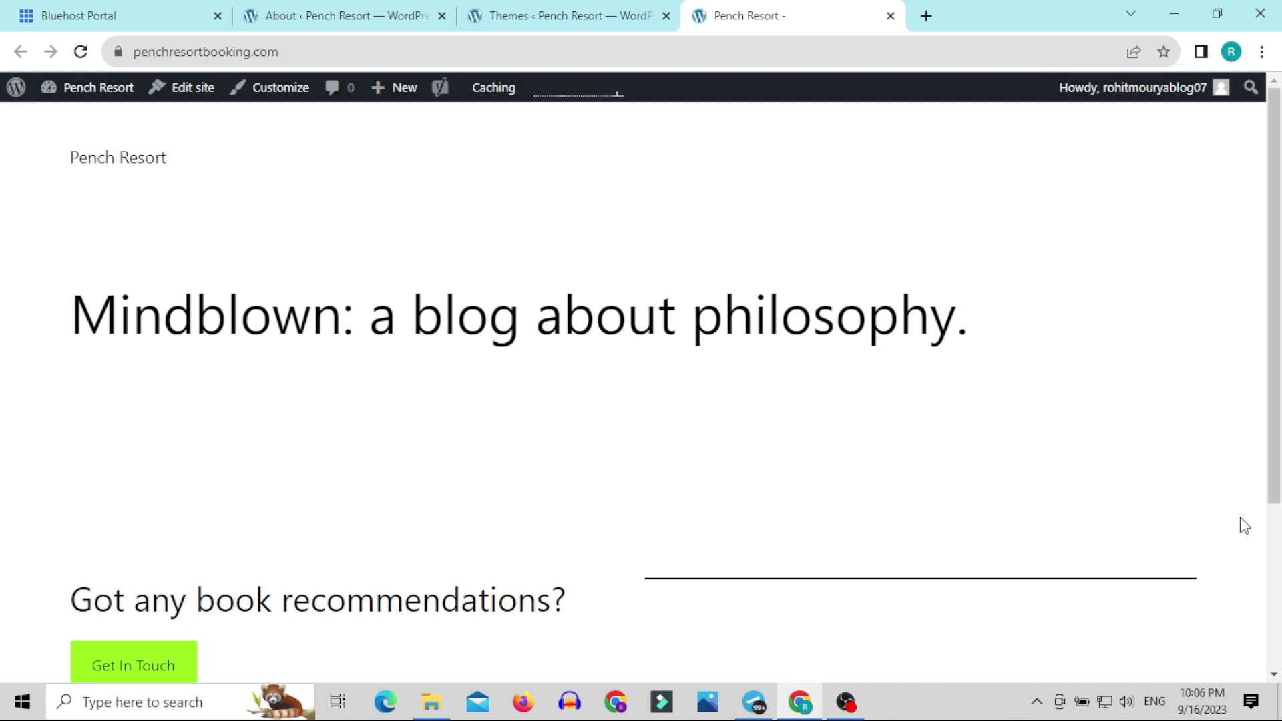
{"action": "scroll", "coordinate": [1244, 526], "scroll_direction": "down", "scroll_amount": 3}
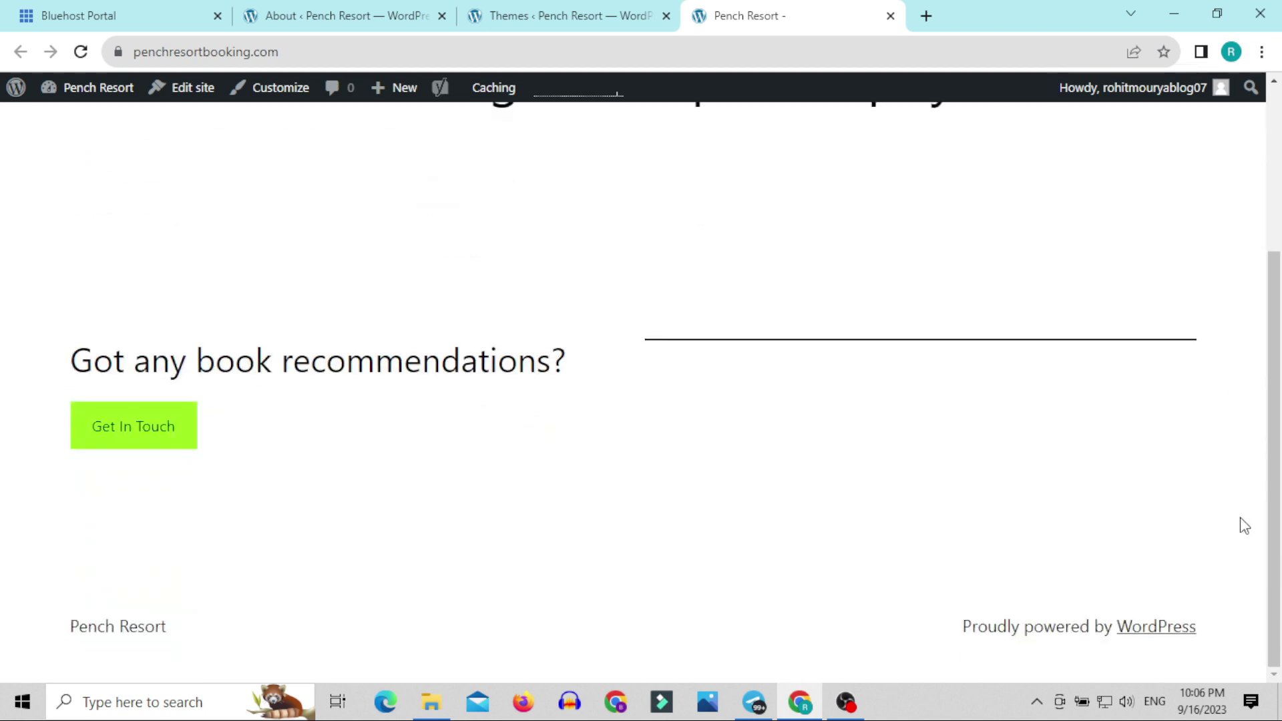
{"action": "scroll", "coordinate": [1245, 526], "scroll_direction": "up", "scroll_amount": 3}
{"action": "left_click", "coordinate": [587, 16]}
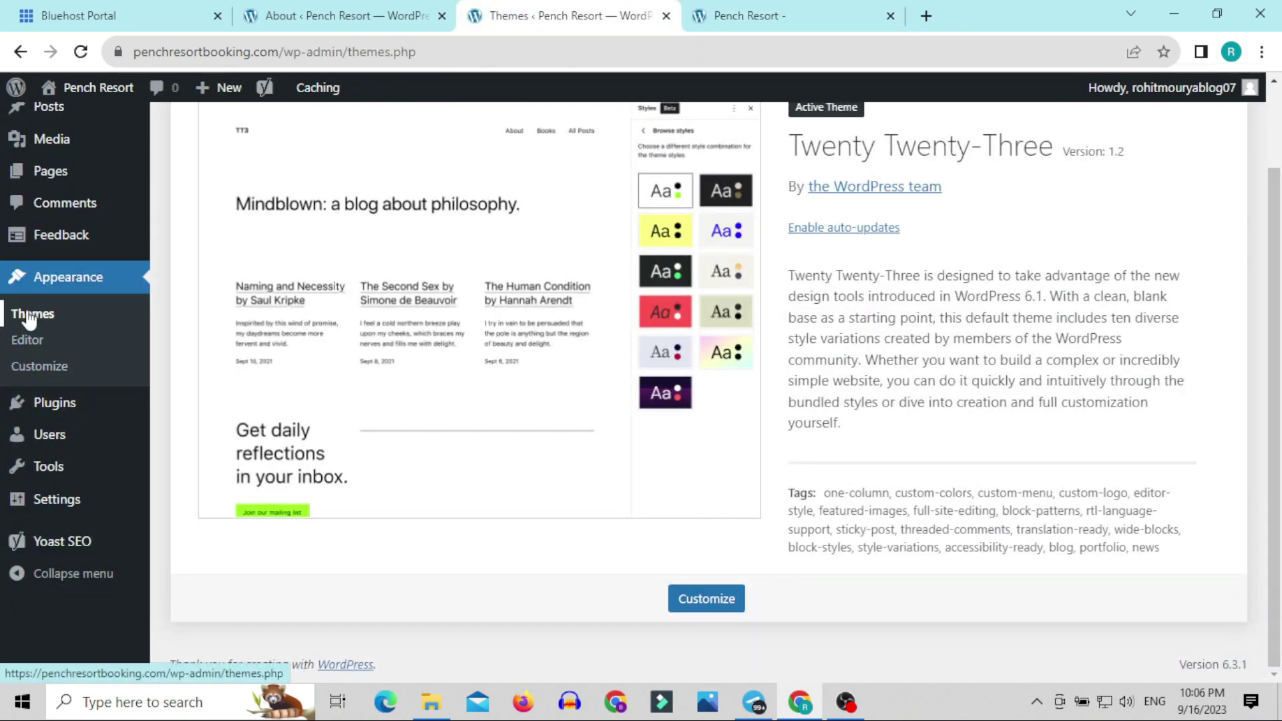
{"action": "left_click", "coordinate": [738, 15]}
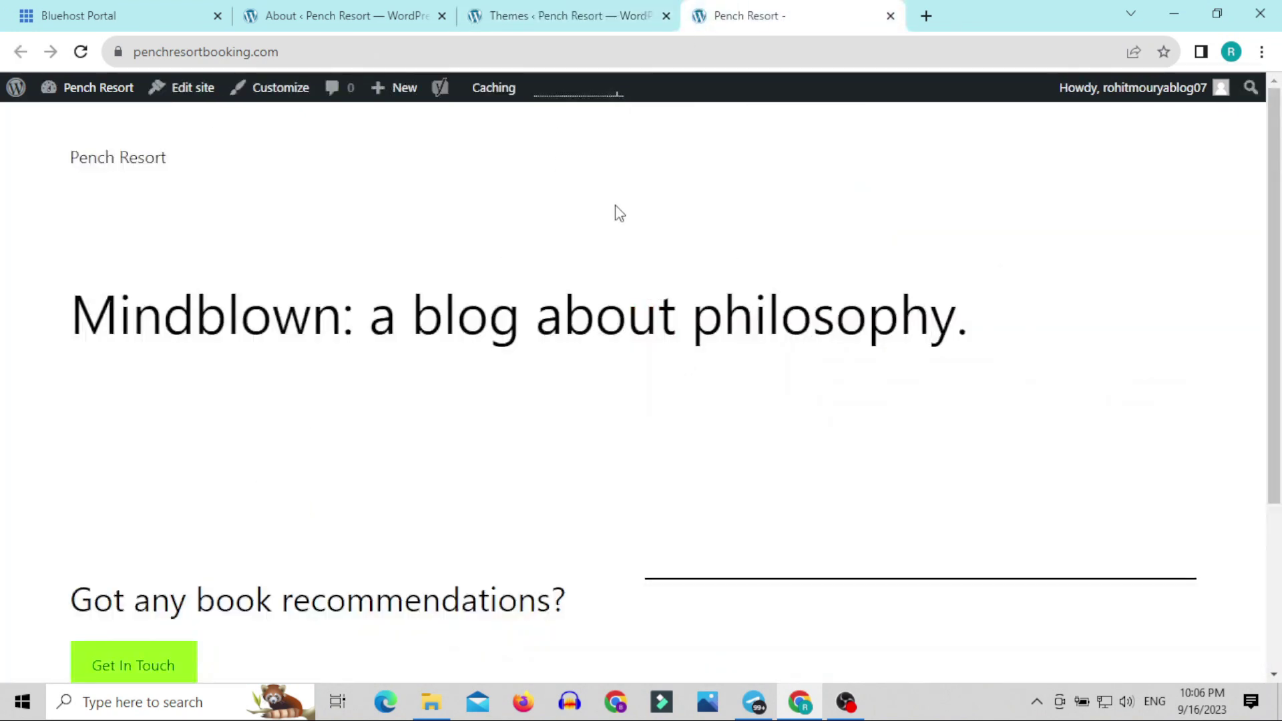
{"action": "left_click", "coordinate": [599, 11]}
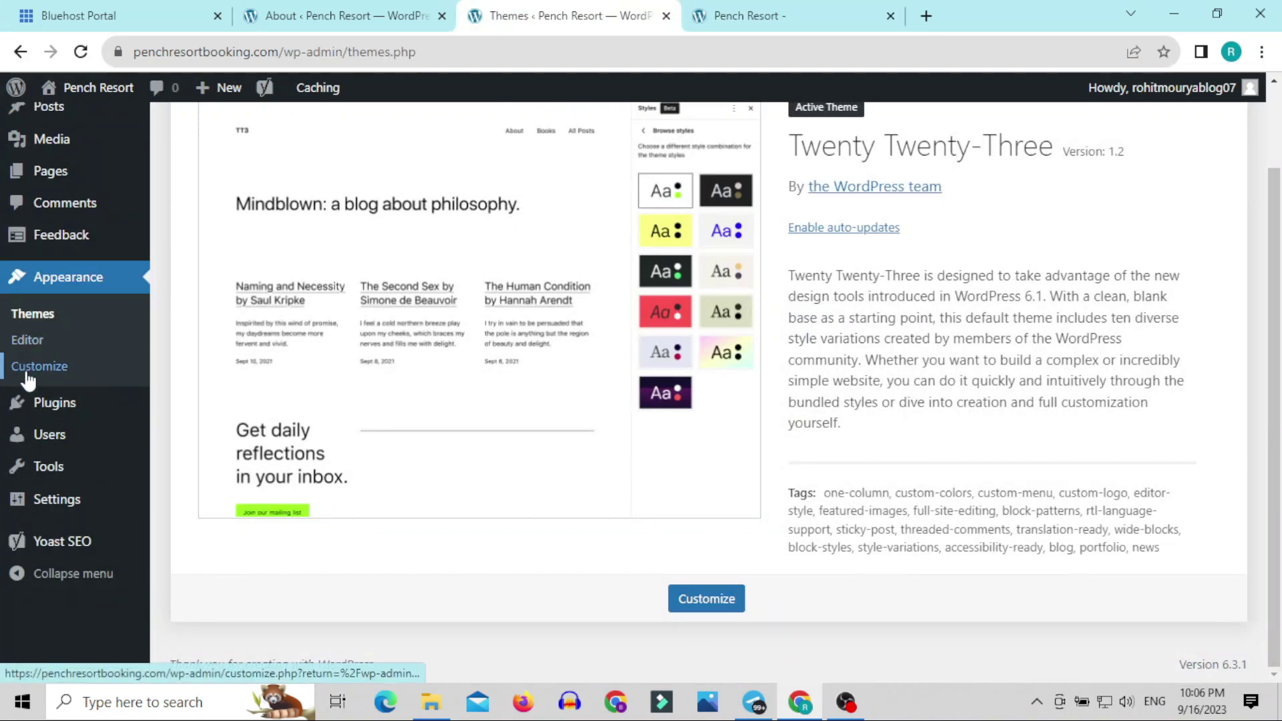
{"action": "left_click", "coordinate": [813, 7]}
Return to the Themes page and open the list of installed plugins
{"action": "left_click", "coordinate": [572, 19]}
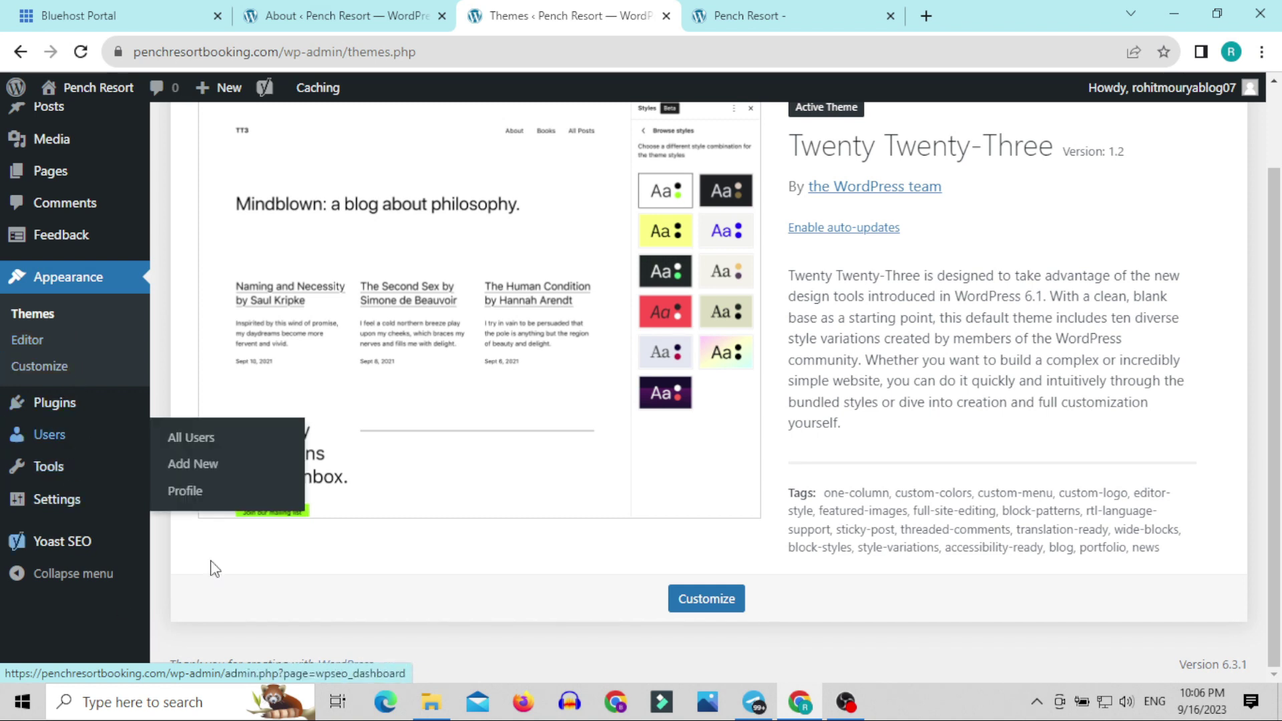
{"action": "mouse_move", "coordinate": [30, 415]}
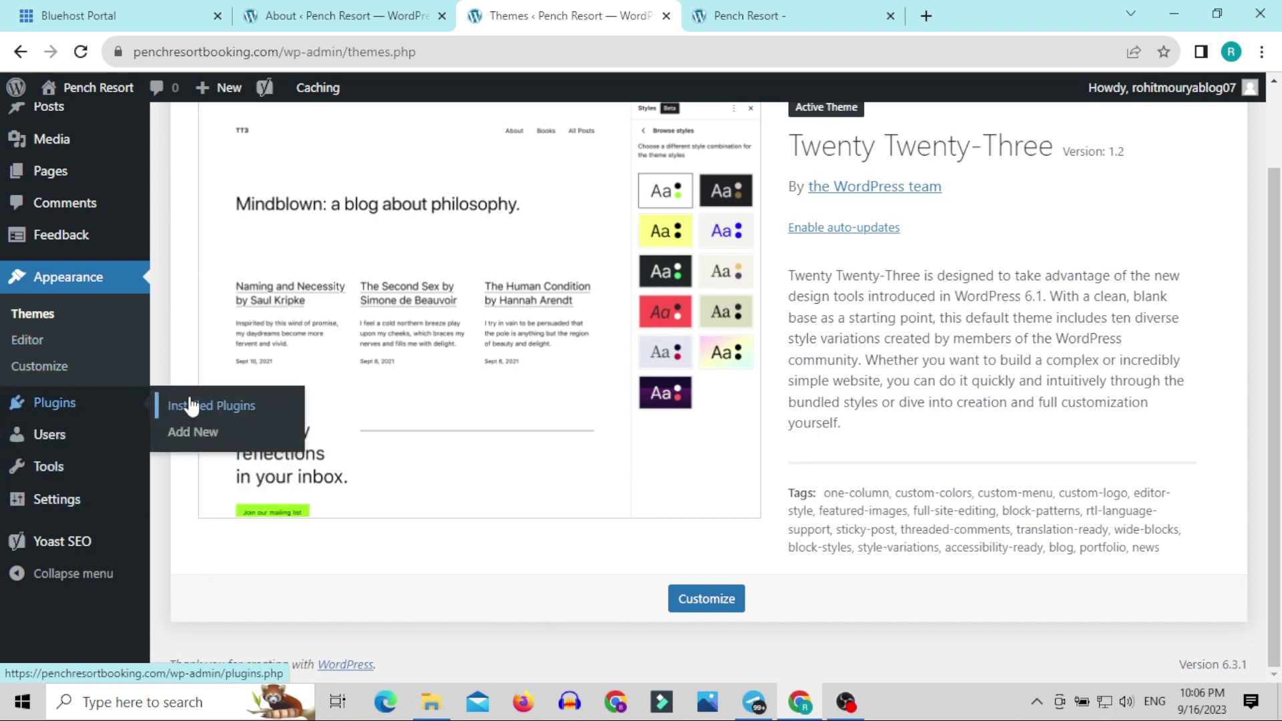
{"action": "left_click", "coordinate": [193, 408]}
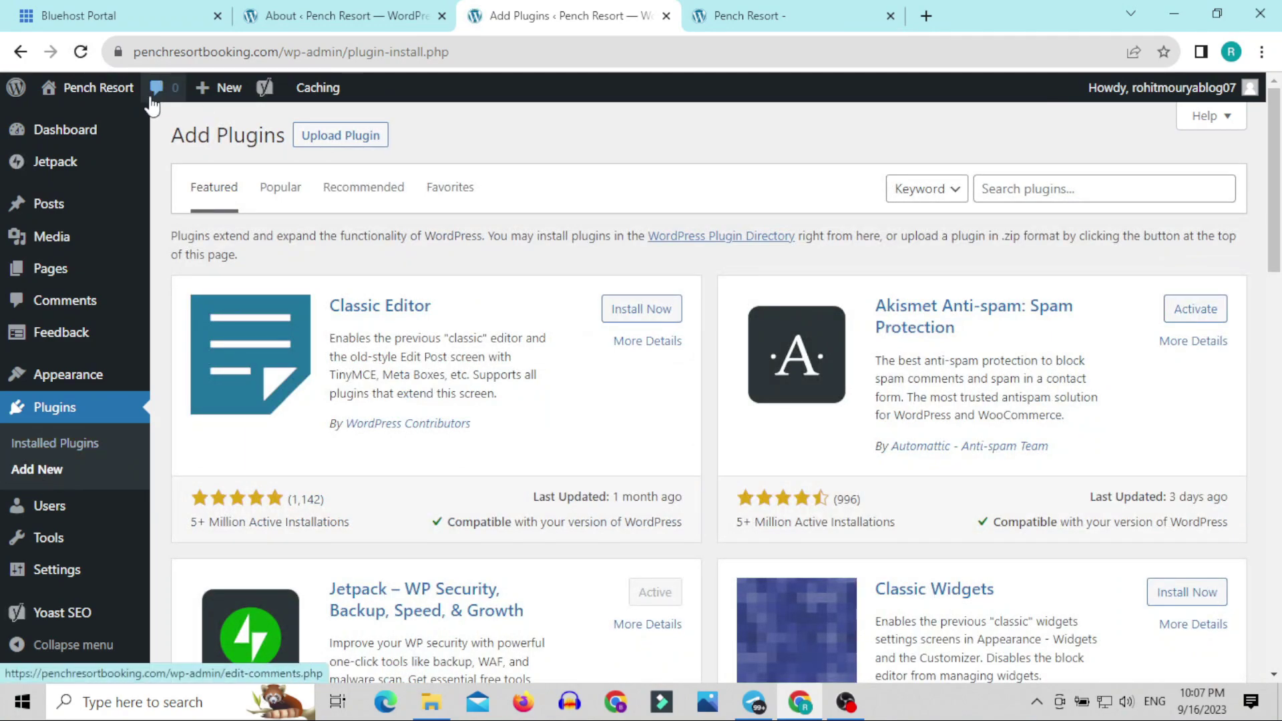
Look through the featured plugins offered on the Add Plugins page
{"action": "scroll", "coordinate": [1025, 427], "scroll_direction": "down", "scroll_amount": 12}
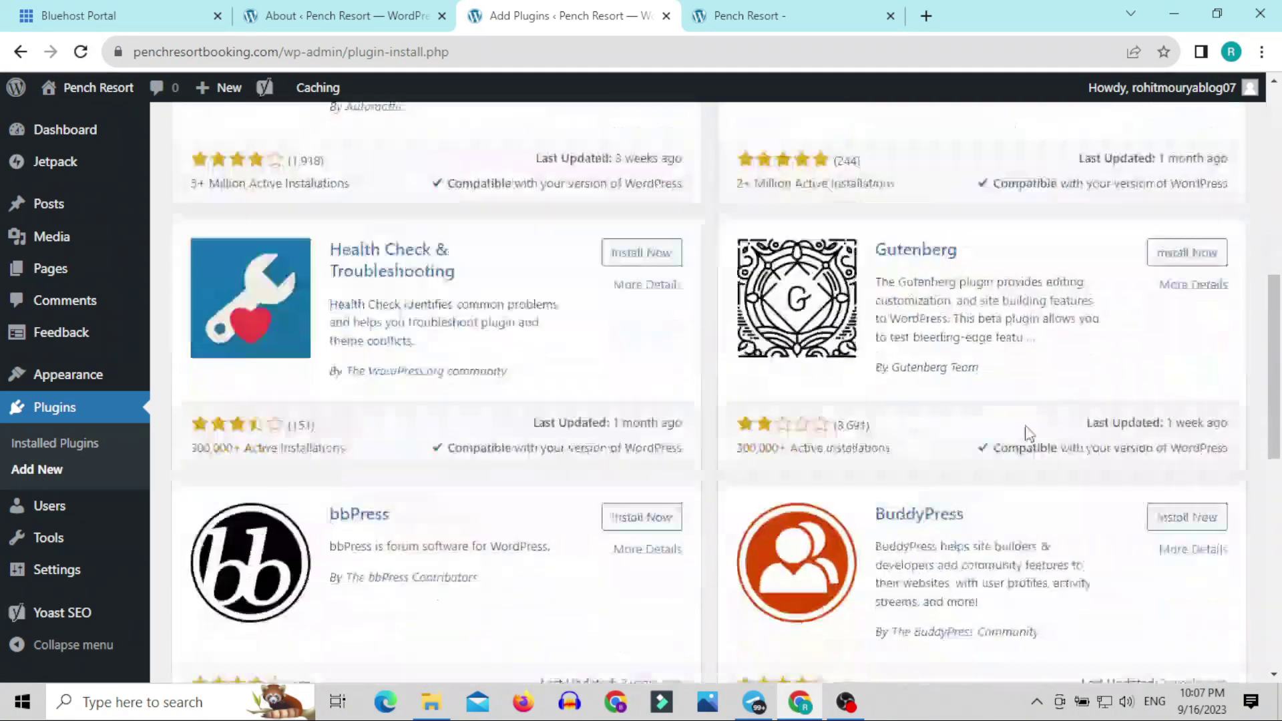
{"action": "scroll", "coordinate": [1028, 434], "scroll_direction": "down", "scroll_amount": 5}
{"action": "scroll", "coordinate": [1029, 434], "scroll_direction": "up", "scroll_amount": 10}
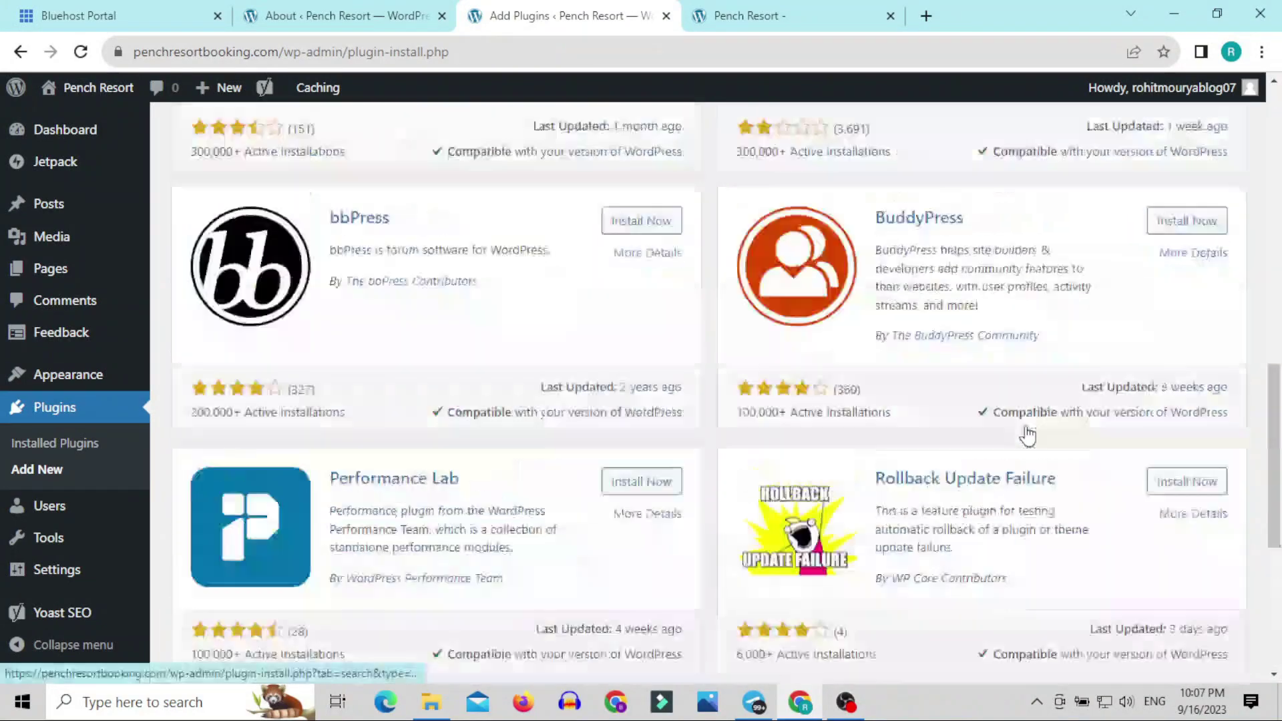
{"action": "scroll", "coordinate": [1082, 194], "scroll_direction": "up", "scroll_amount": 2}
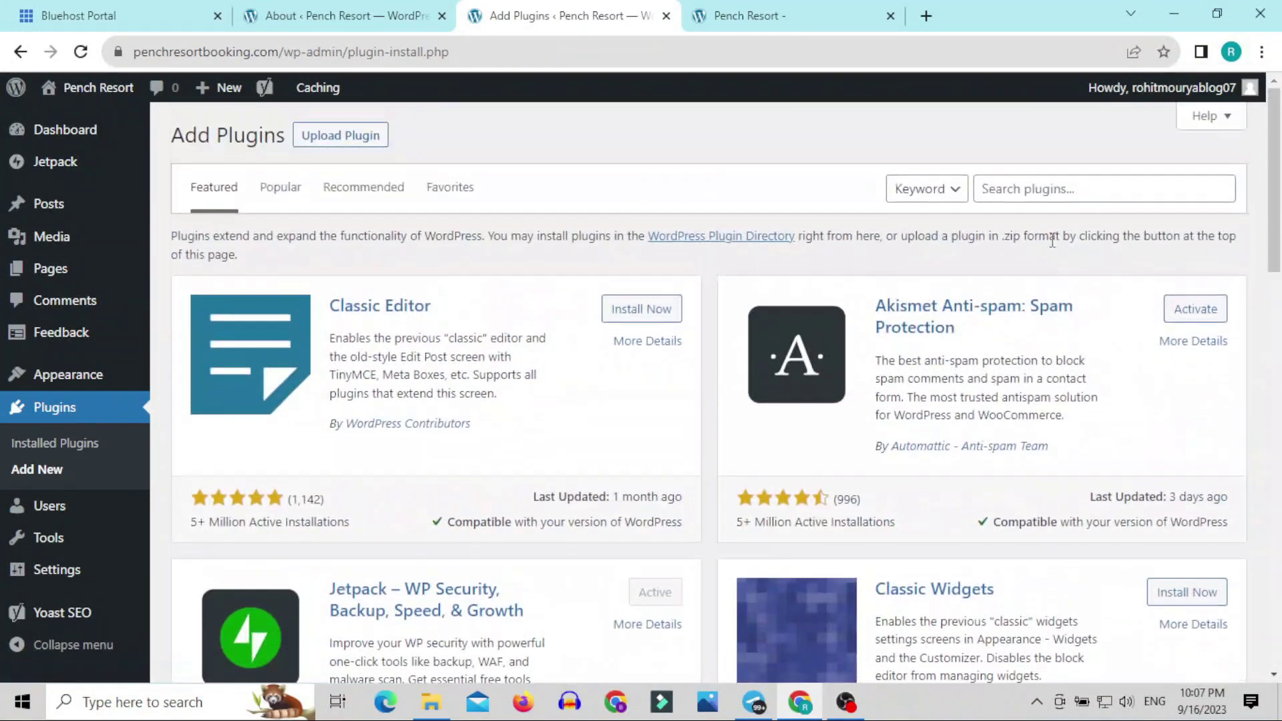
Search the plugin directory for "Broken Link Checker" and look through the matching plugins
{"action": "left_click", "coordinate": [1051, 188]}
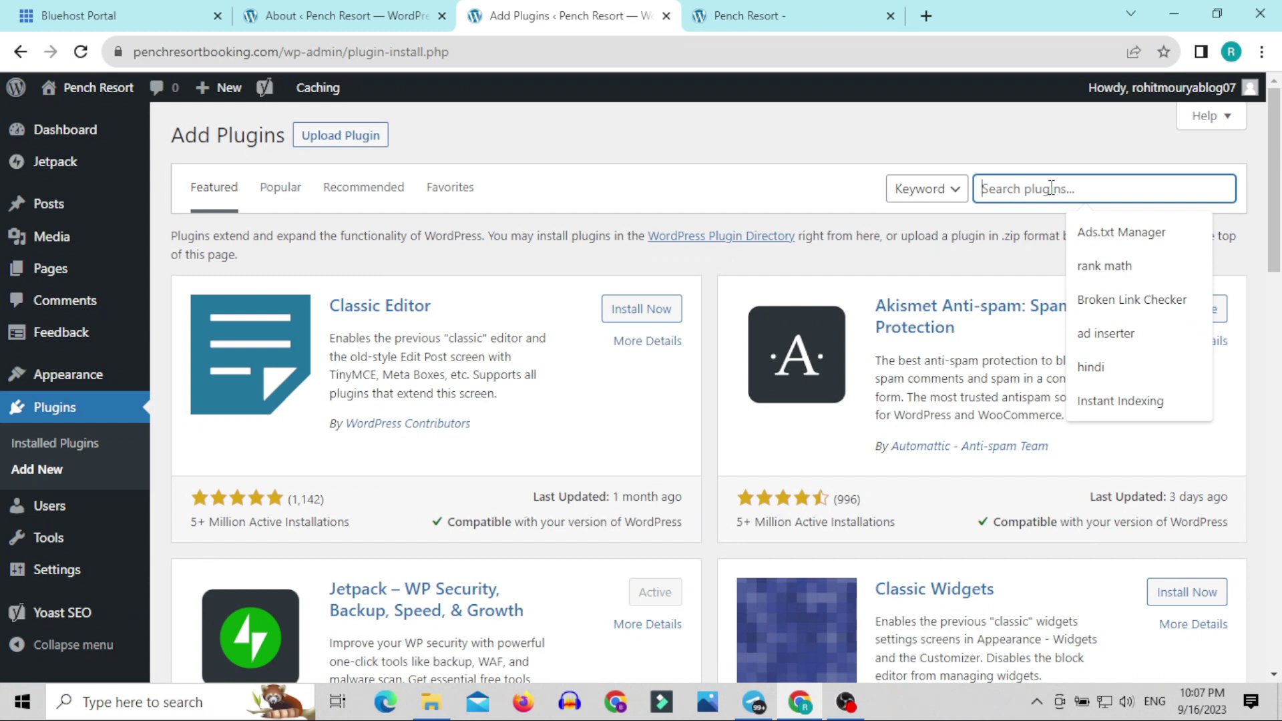
{"action": "left_click", "coordinate": [1133, 300]}
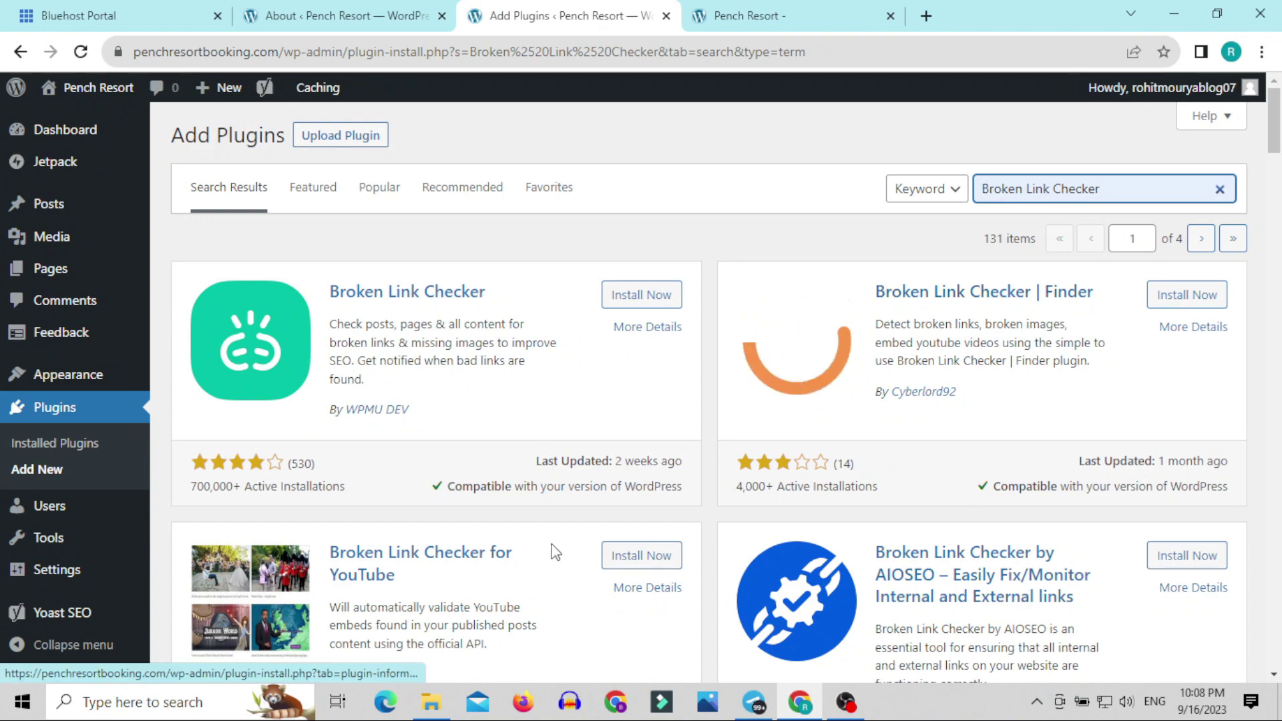
{"action": "scroll", "coordinate": [547, 552], "scroll_direction": "down", "scroll_amount": 4}
{"action": "scroll", "coordinate": [554, 551], "scroll_direction": "down", "scroll_amount": 4}
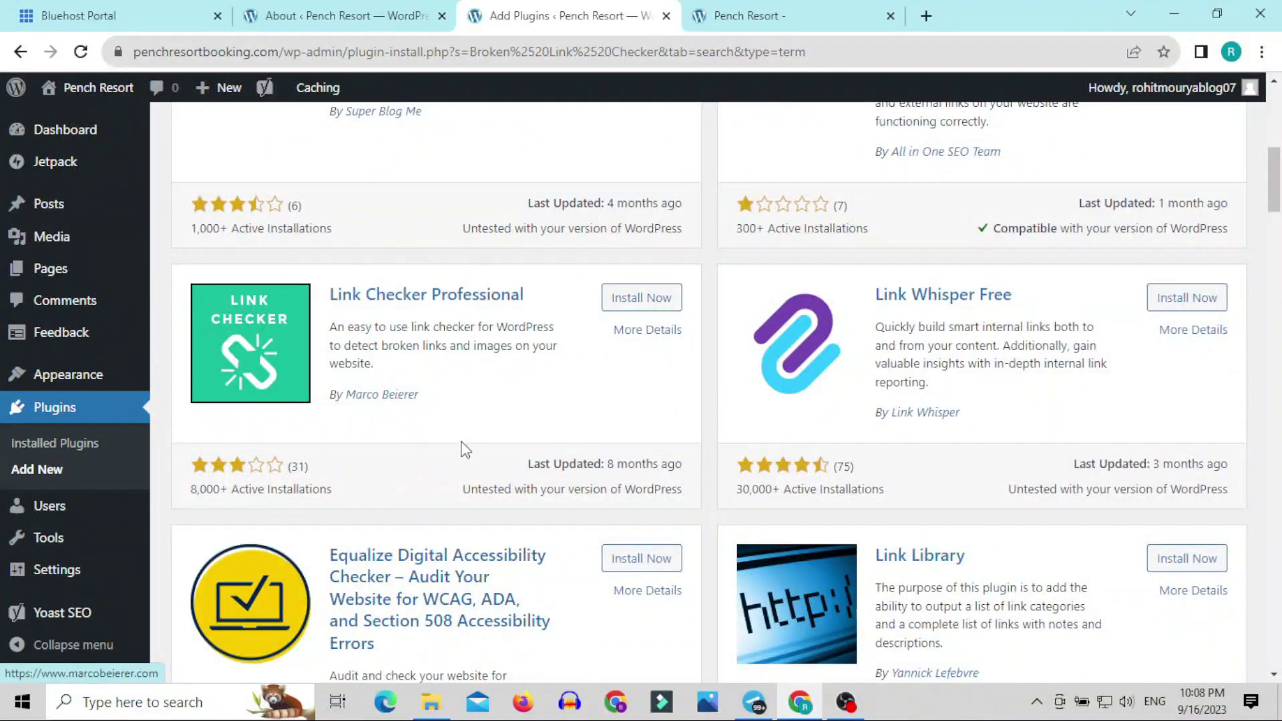
{"action": "scroll", "coordinate": [801, 478], "scroll_direction": "down", "scroll_amount": 4}
{"action": "scroll", "coordinate": [814, 480], "scroll_direction": "down", "scroll_amount": 15}
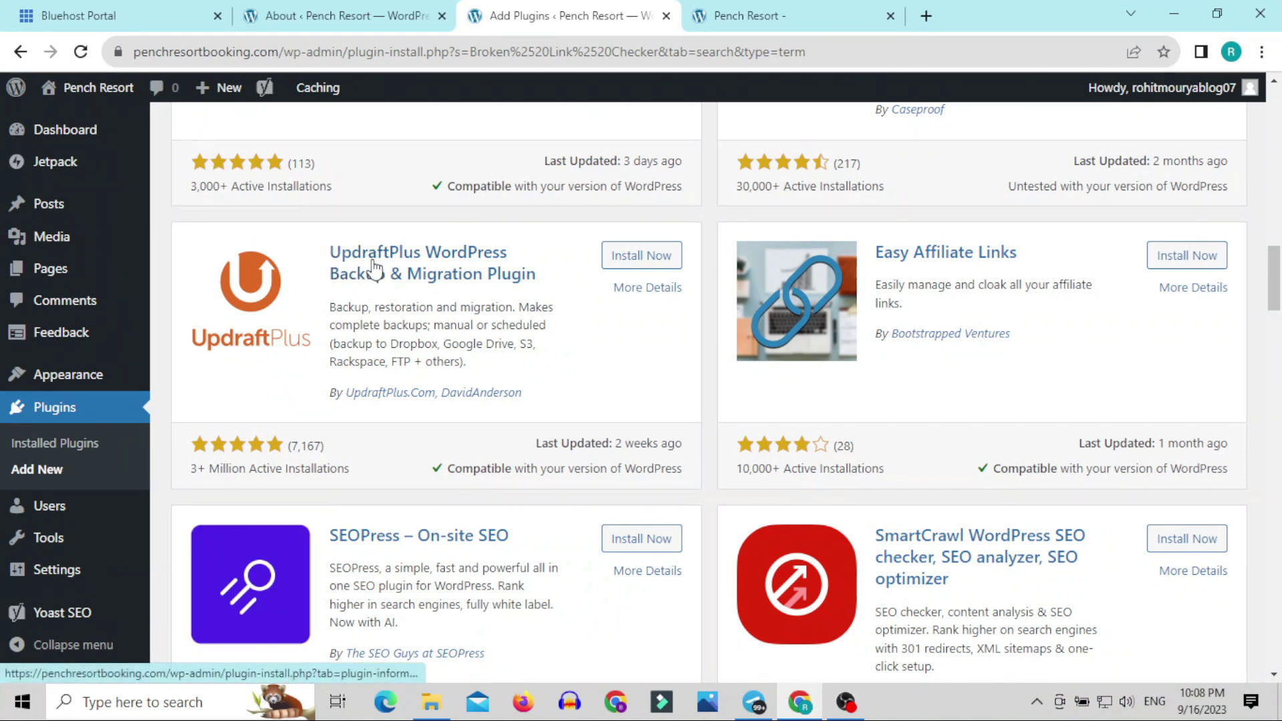
{"action": "scroll", "coordinate": [504, 494], "scroll_direction": "down", "scroll_amount": 10}
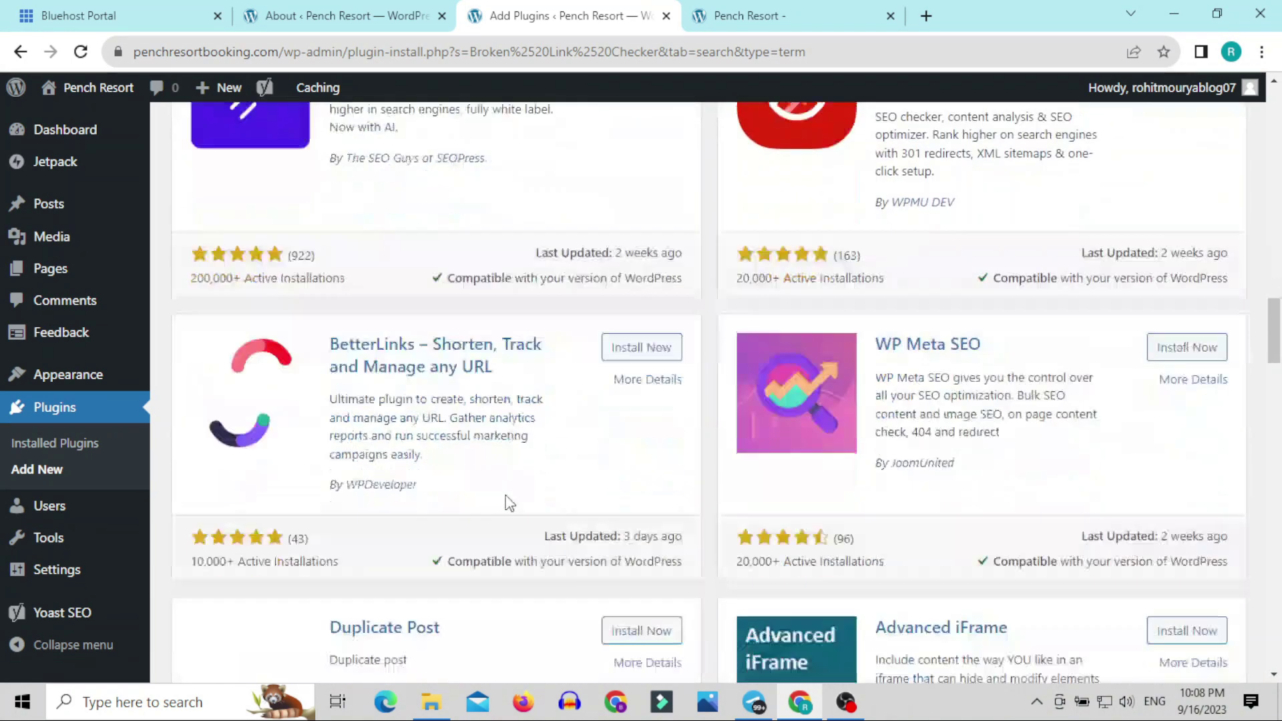
{"action": "scroll", "coordinate": [507, 503], "scroll_direction": "down", "scroll_amount": 3}
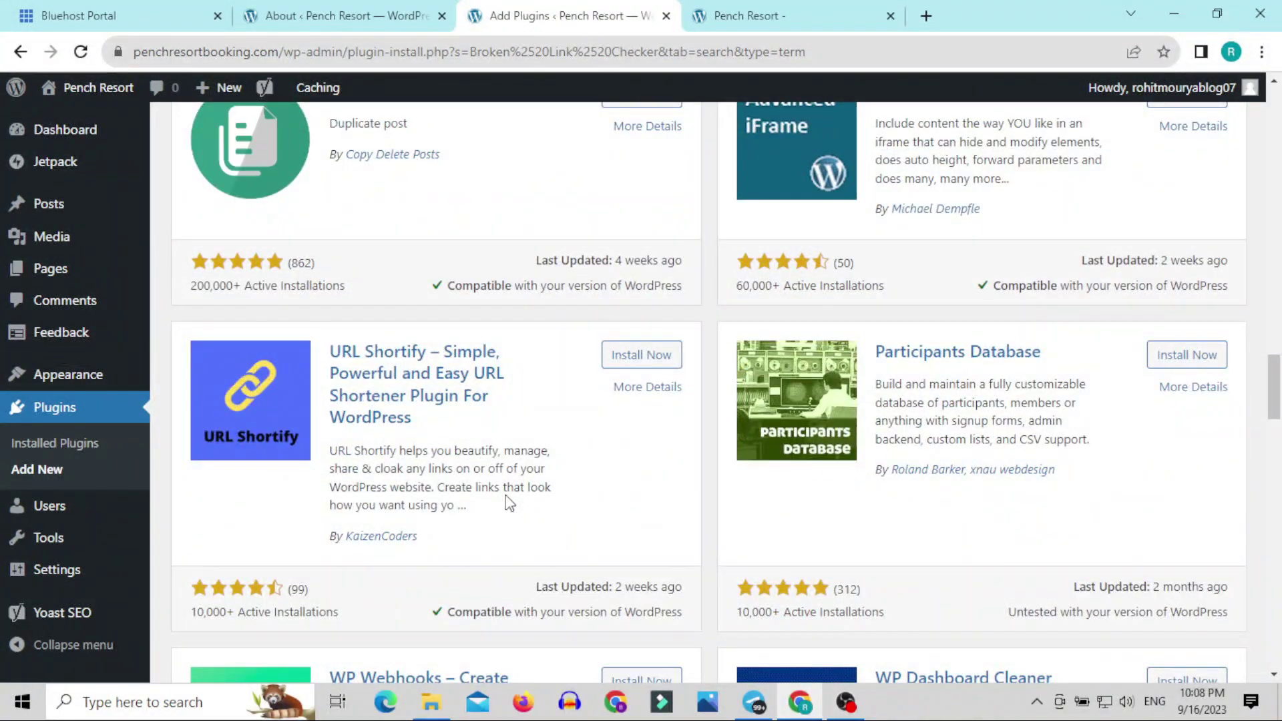
{"action": "scroll", "coordinate": [510, 503], "scroll_direction": "up", "scroll_amount": 20}
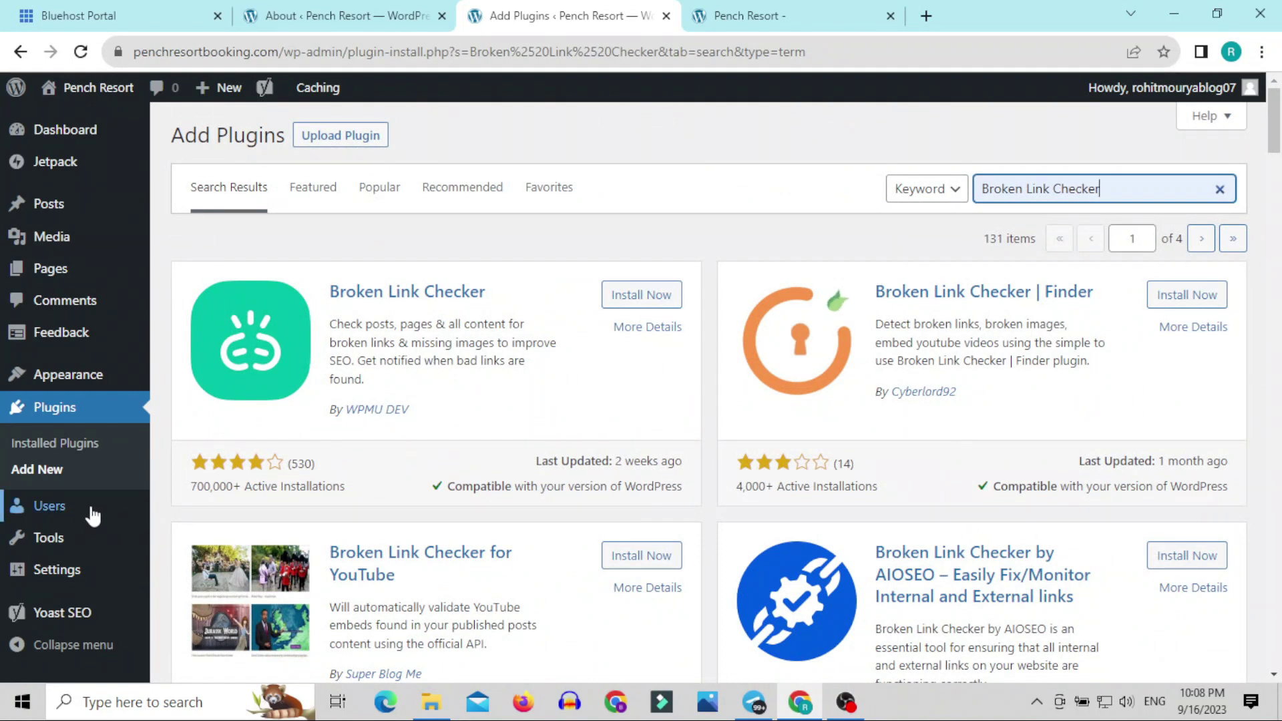
Open the list of all users and view the site's administrator account
{"action": "mouse_move", "coordinate": [87, 513]}
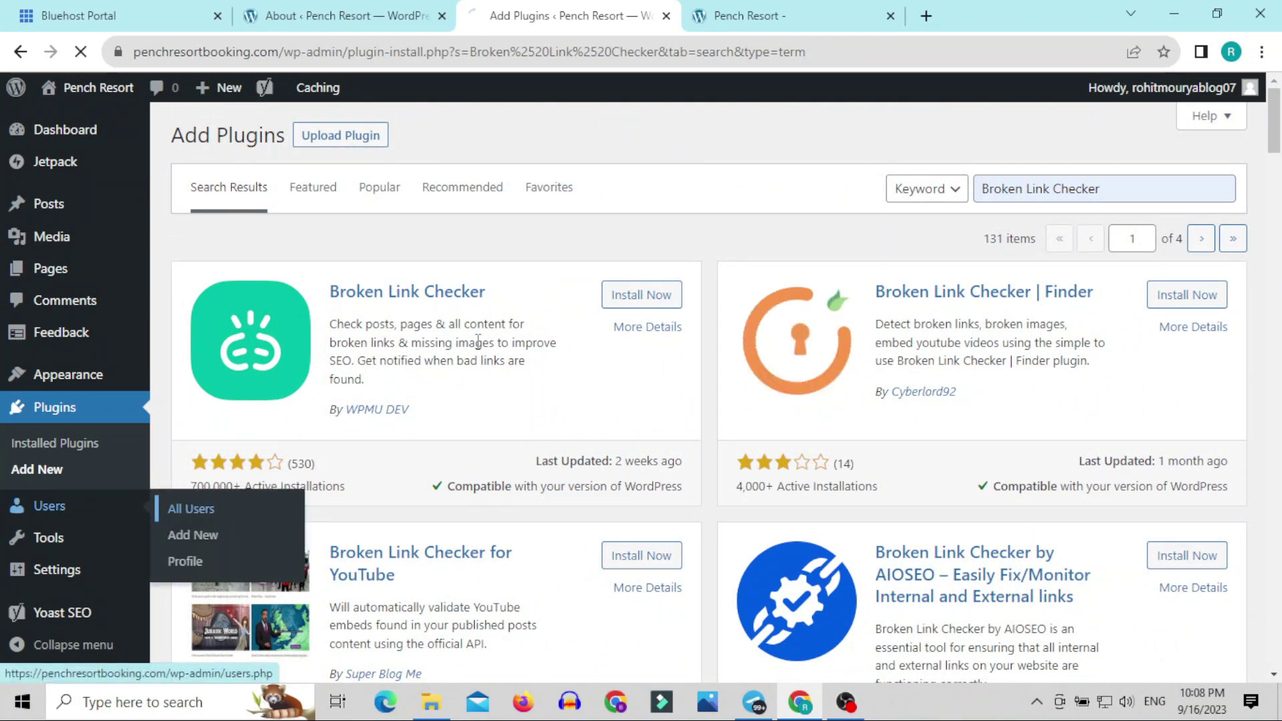
{"action": "left_click", "coordinate": [176, 509]}
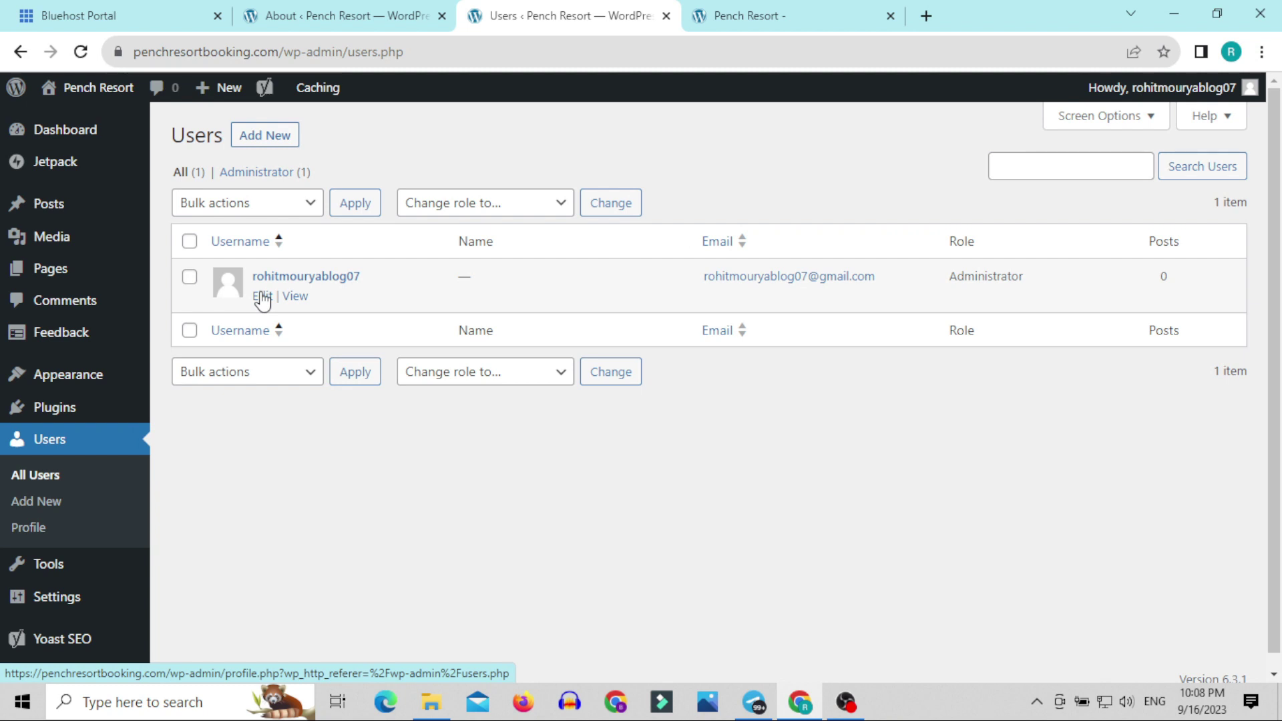
{"action": "scroll", "coordinate": [294, 448], "scroll_direction": "down", "scroll_amount": 1}
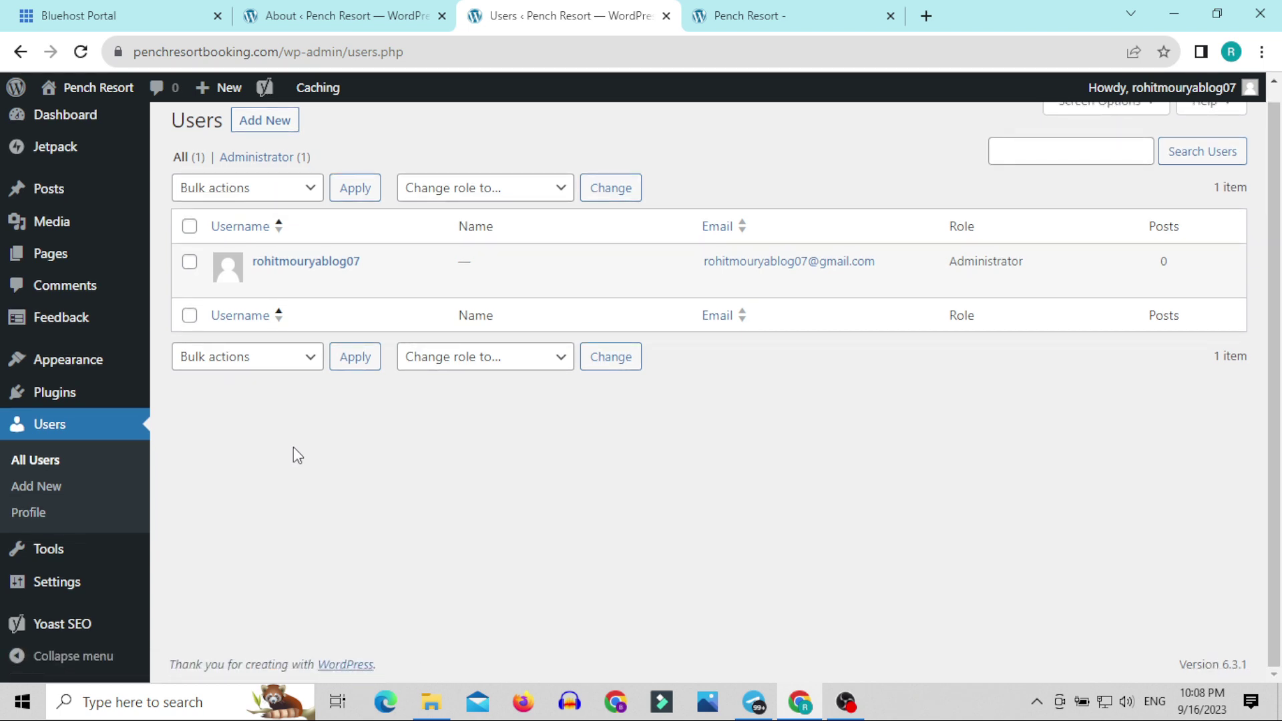
Open the General Settings page and review its options, from the site title and addresses to the date and time formats
{"action": "mouse_move", "coordinate": [63, 562]}
{"action": "left_click", "coordinate": [58, 581]}
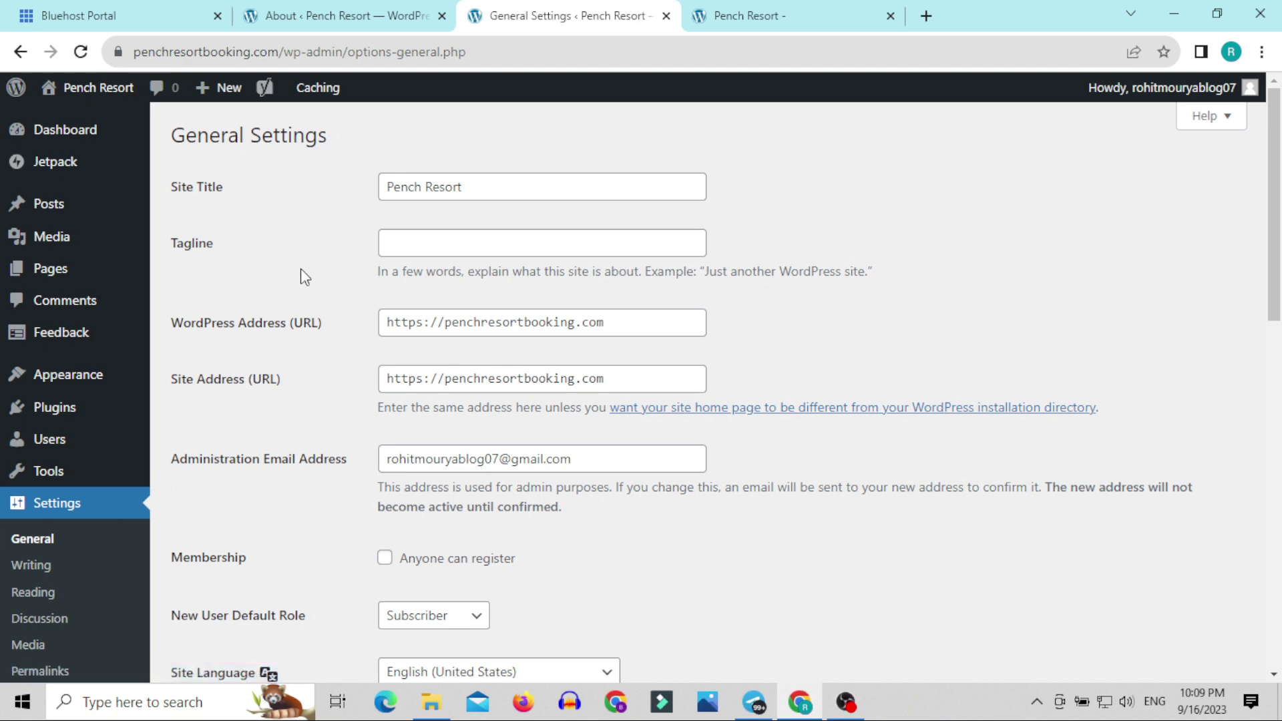
{"action": "scroll", "coordinate": [299, 275], "scroll_direction": "down", "scroll_amount": 4}
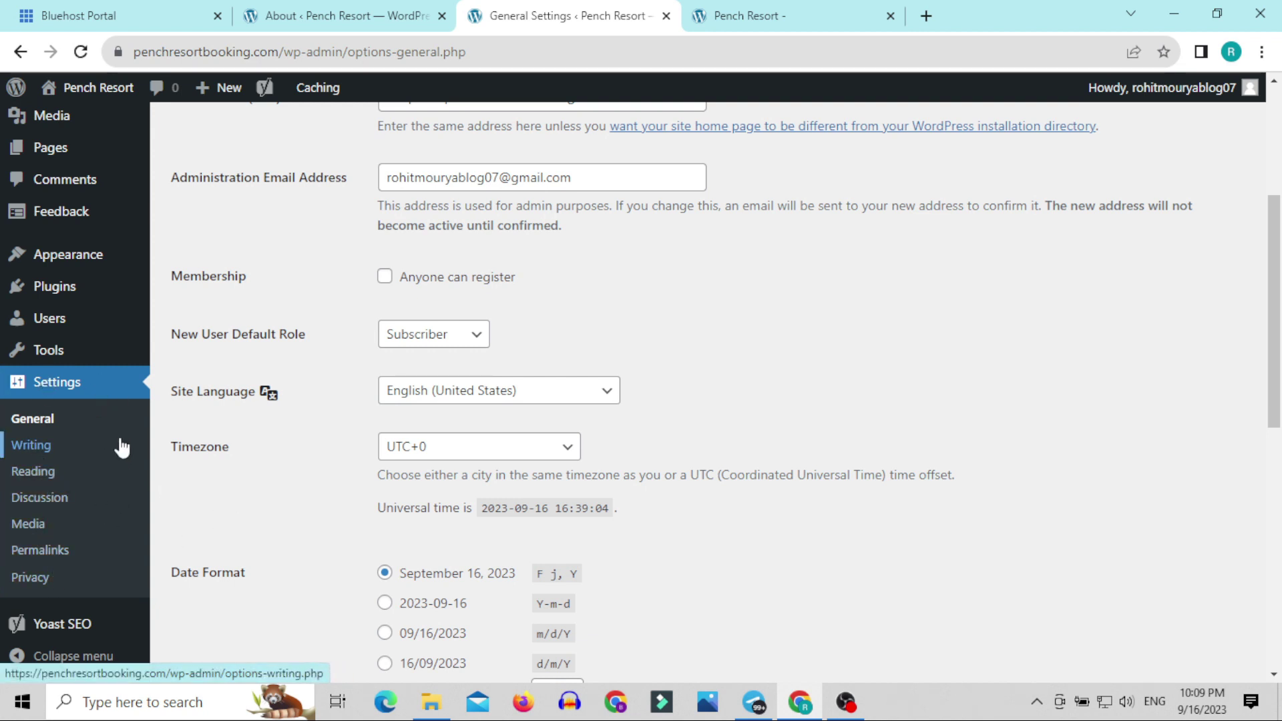
{"action": "scroll", "coordinate": [350, 215], "scroll_direction": "up", "scroll_amount": 3}
{"action": "scroll", "coordinate": [520, 561], "scroll_direction": "down", "scroll_amount": 5}
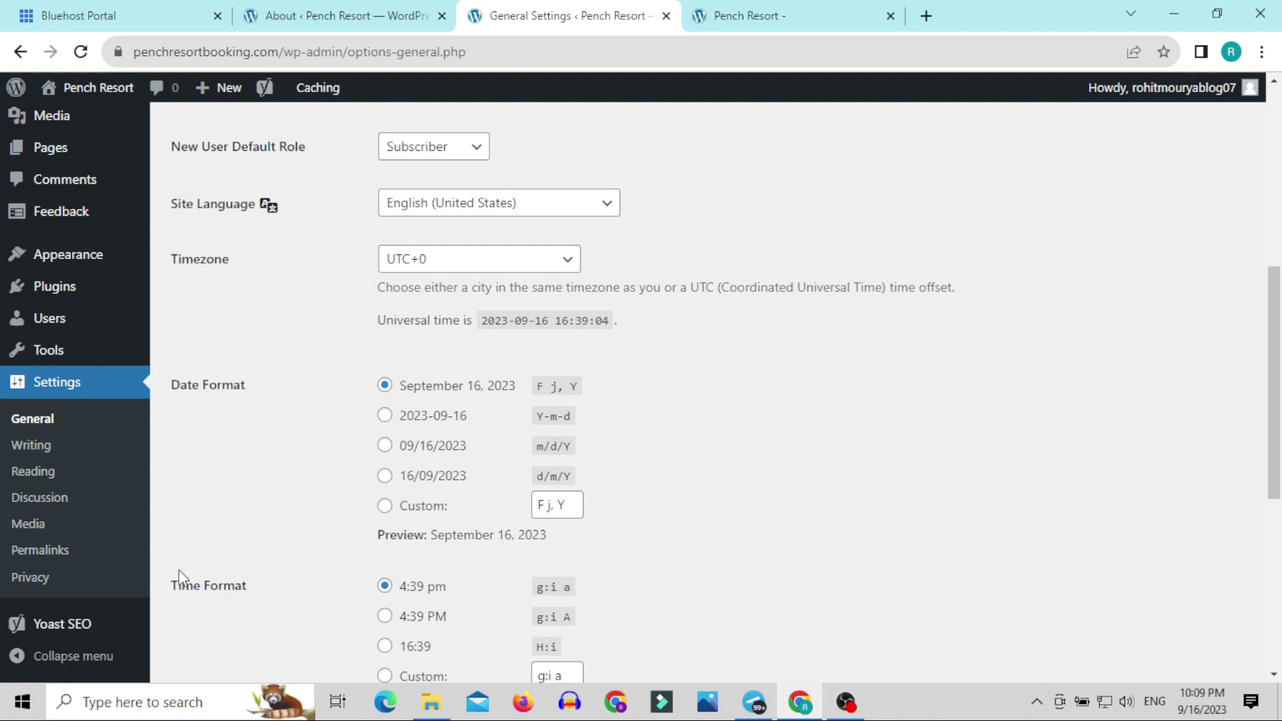
{"action": "mouse_move", "coordinate": [56, 625]}
{"action": "scroll", "coordinate": [251, 538], "scroll_direction": "up", "scroll_amount": 5}
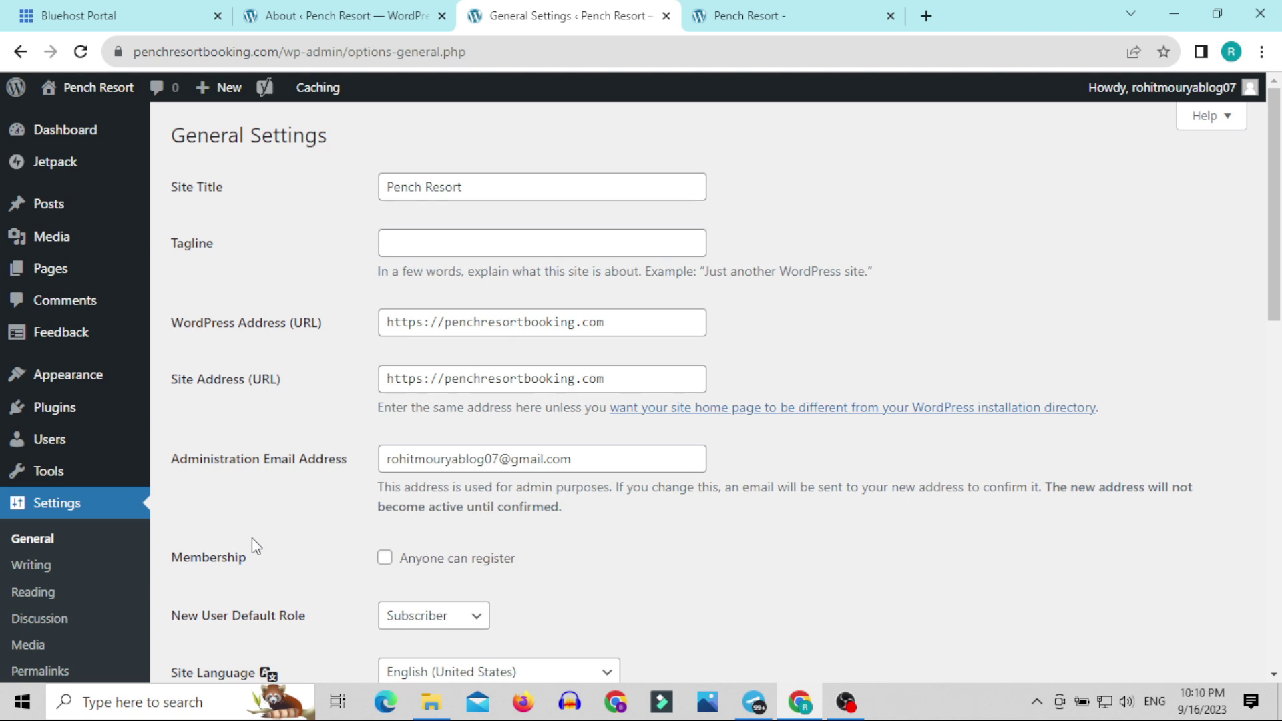
{"action": "mouse_move", "coordinate": [50, 207]}
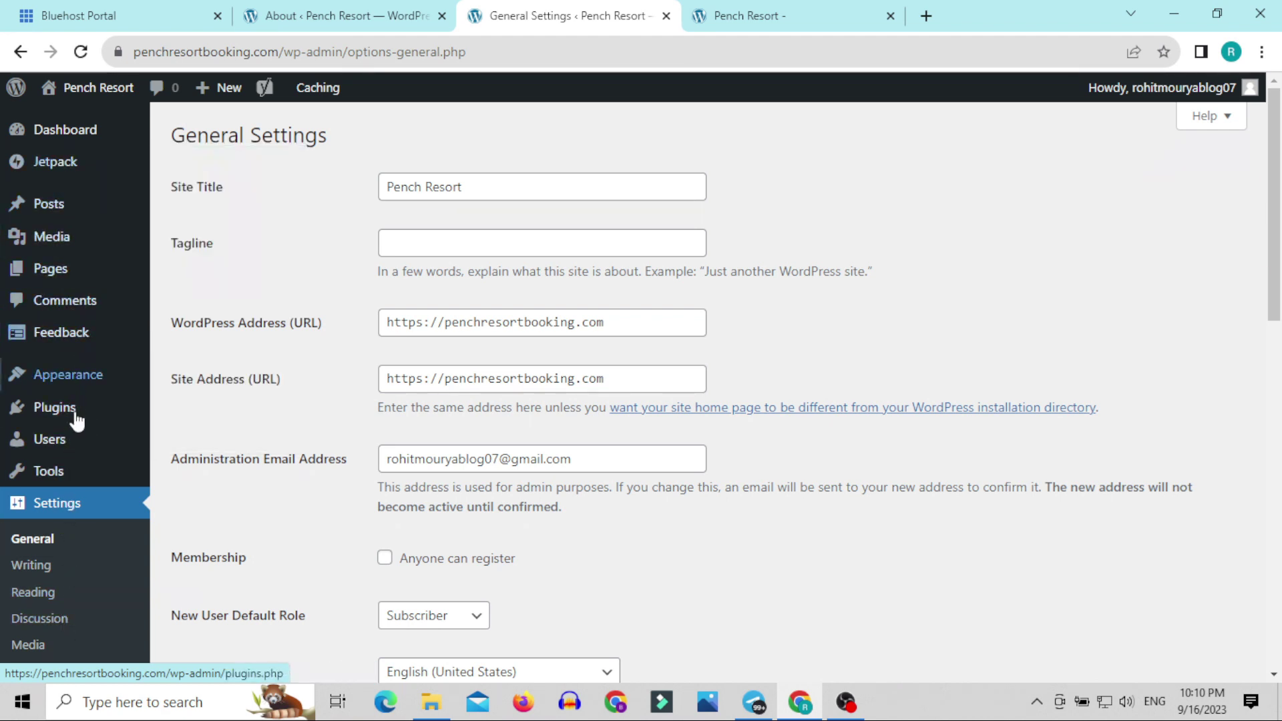
{"action": "mouse_move", "coordinate": [80, 447]}
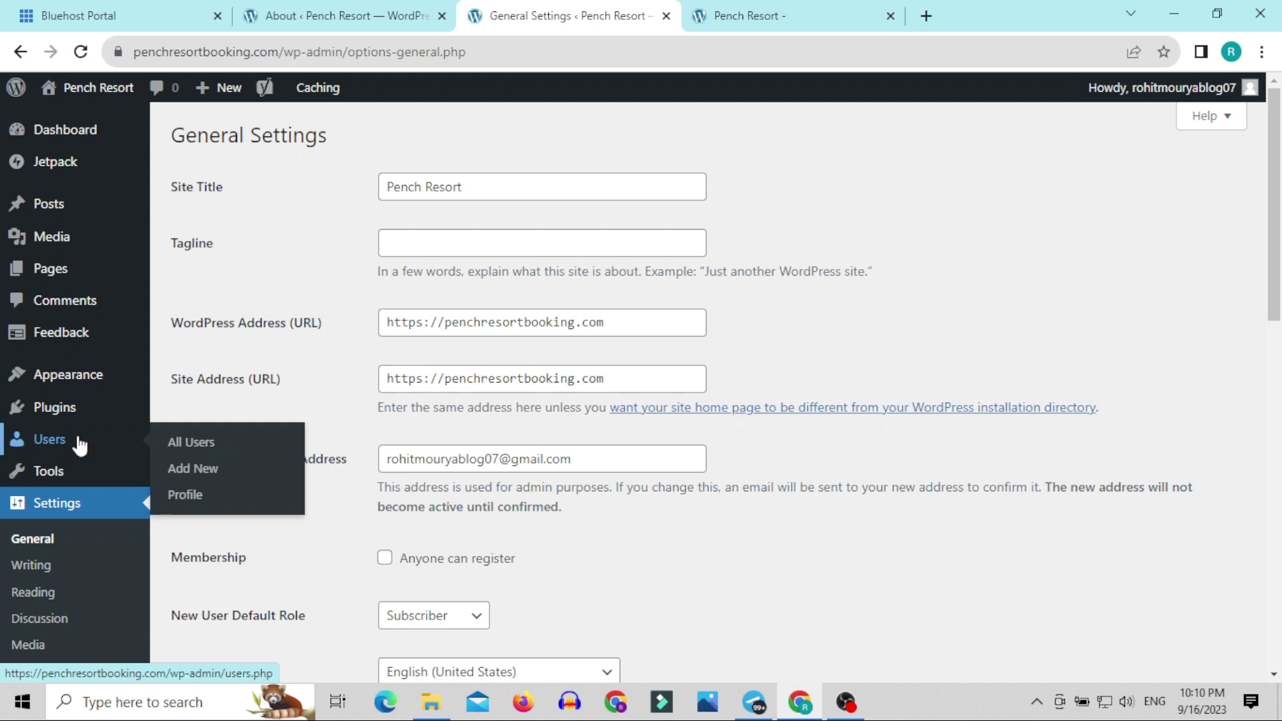